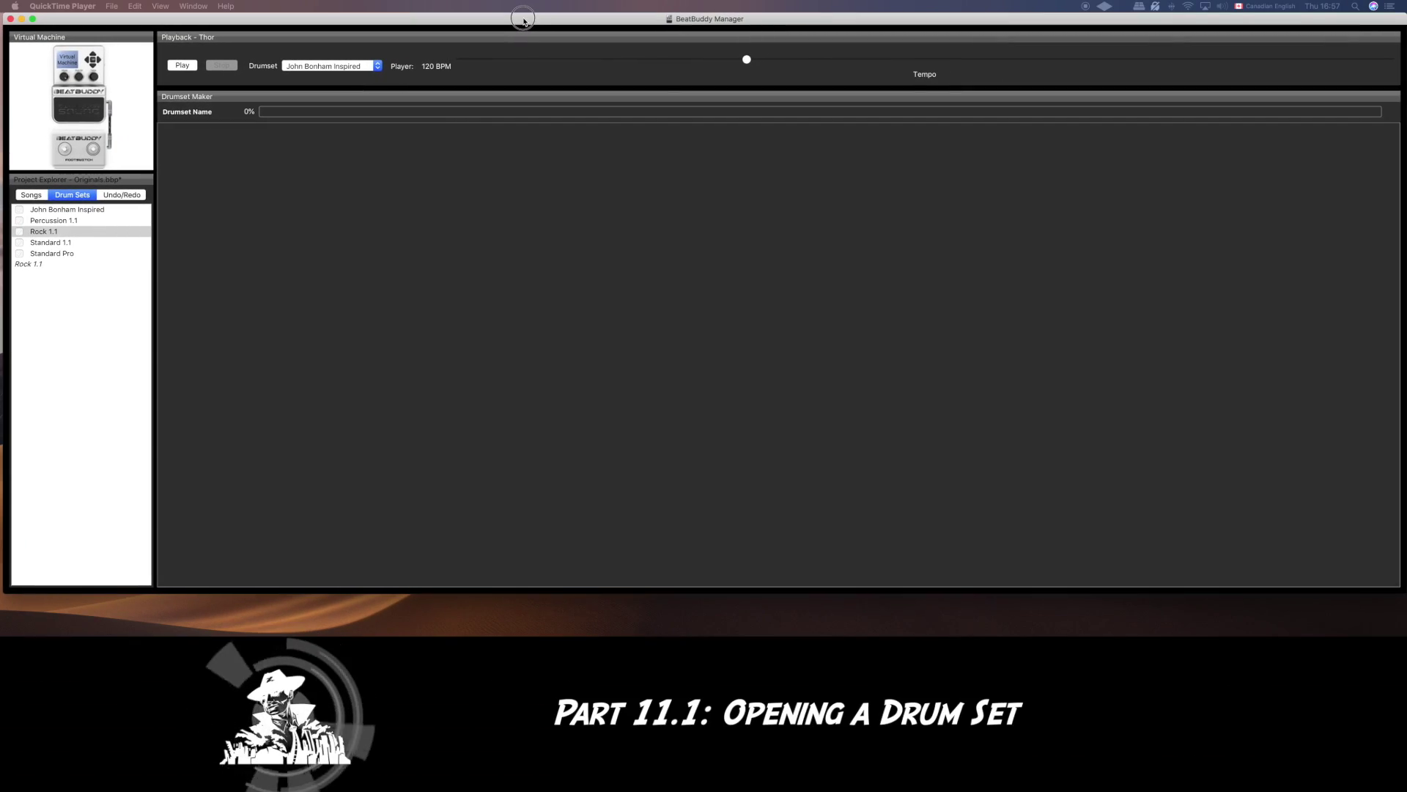
Add a song named 'Drum Sounds' below Thor with default drum set Rock 1.1, and save the project
left_click(524, 20)
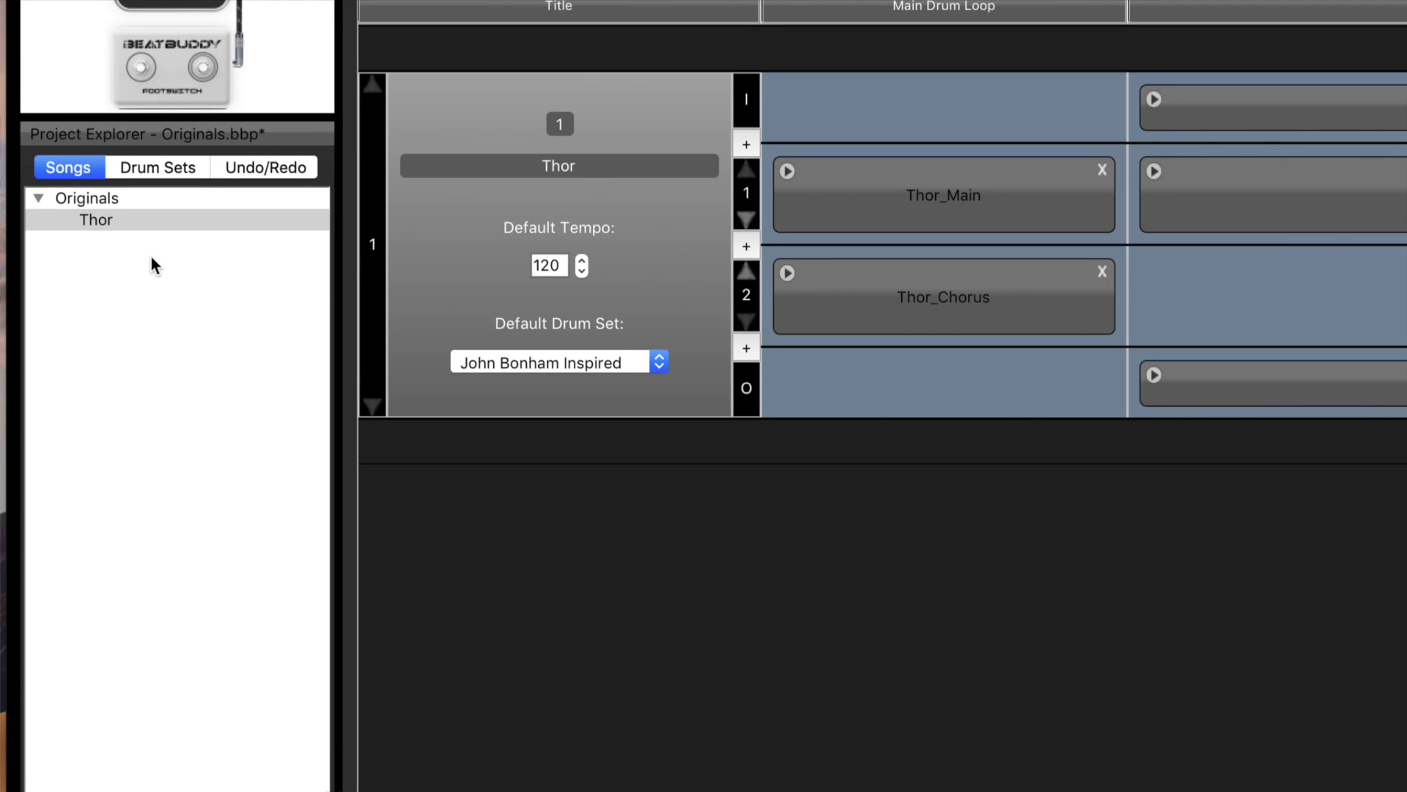
left_click(75, 241)
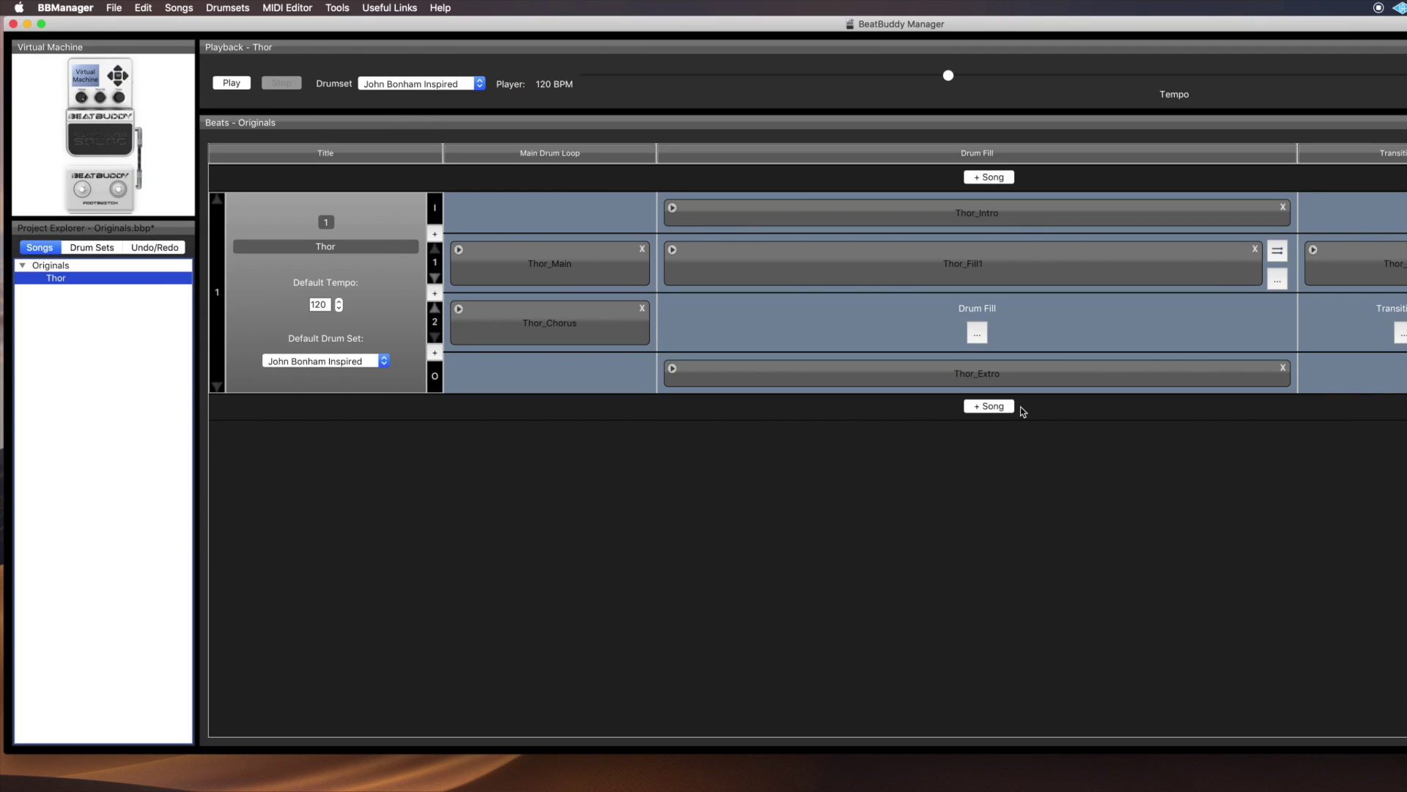
left_click(986, 407)
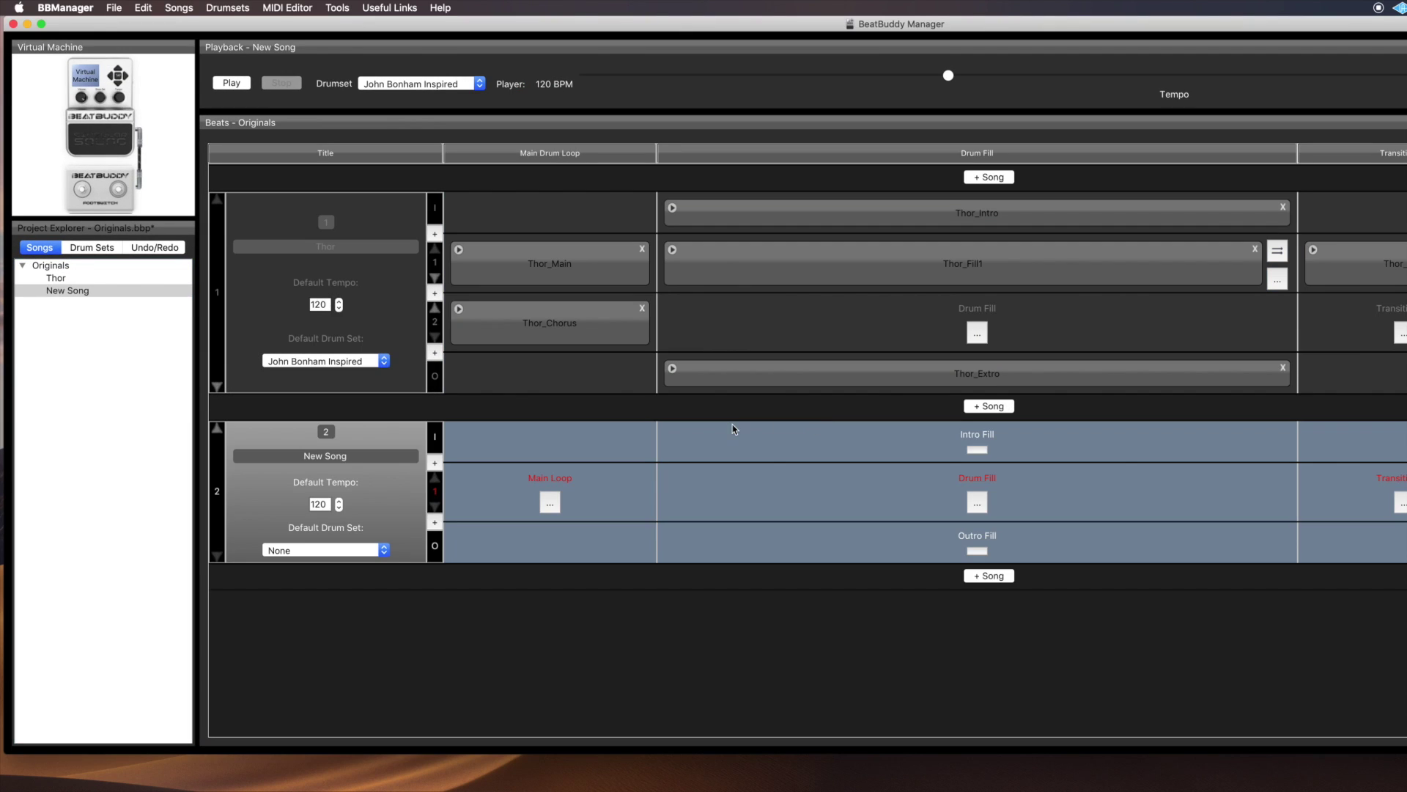
double_click(253, 456)
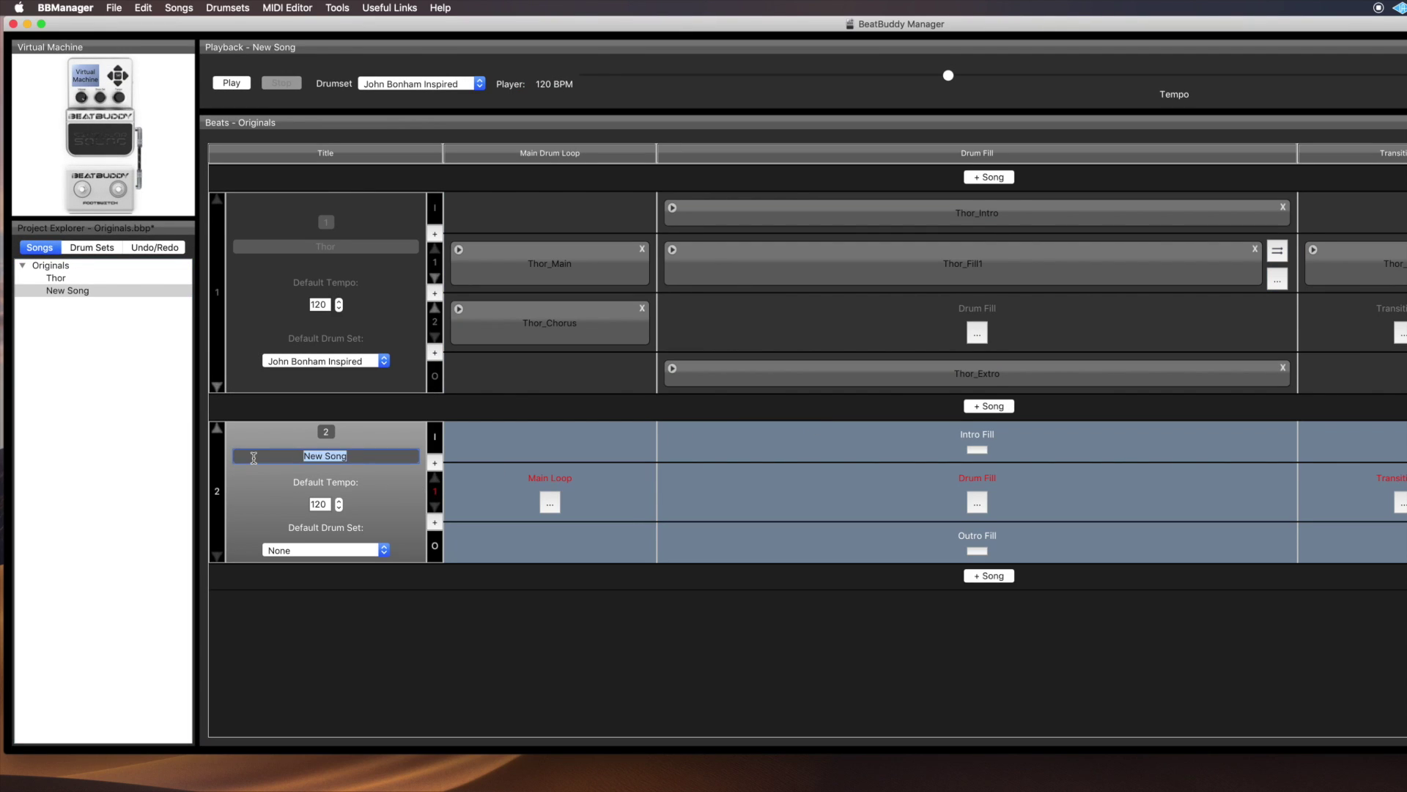
type("Drum Sounds")
left_click(323, 550)
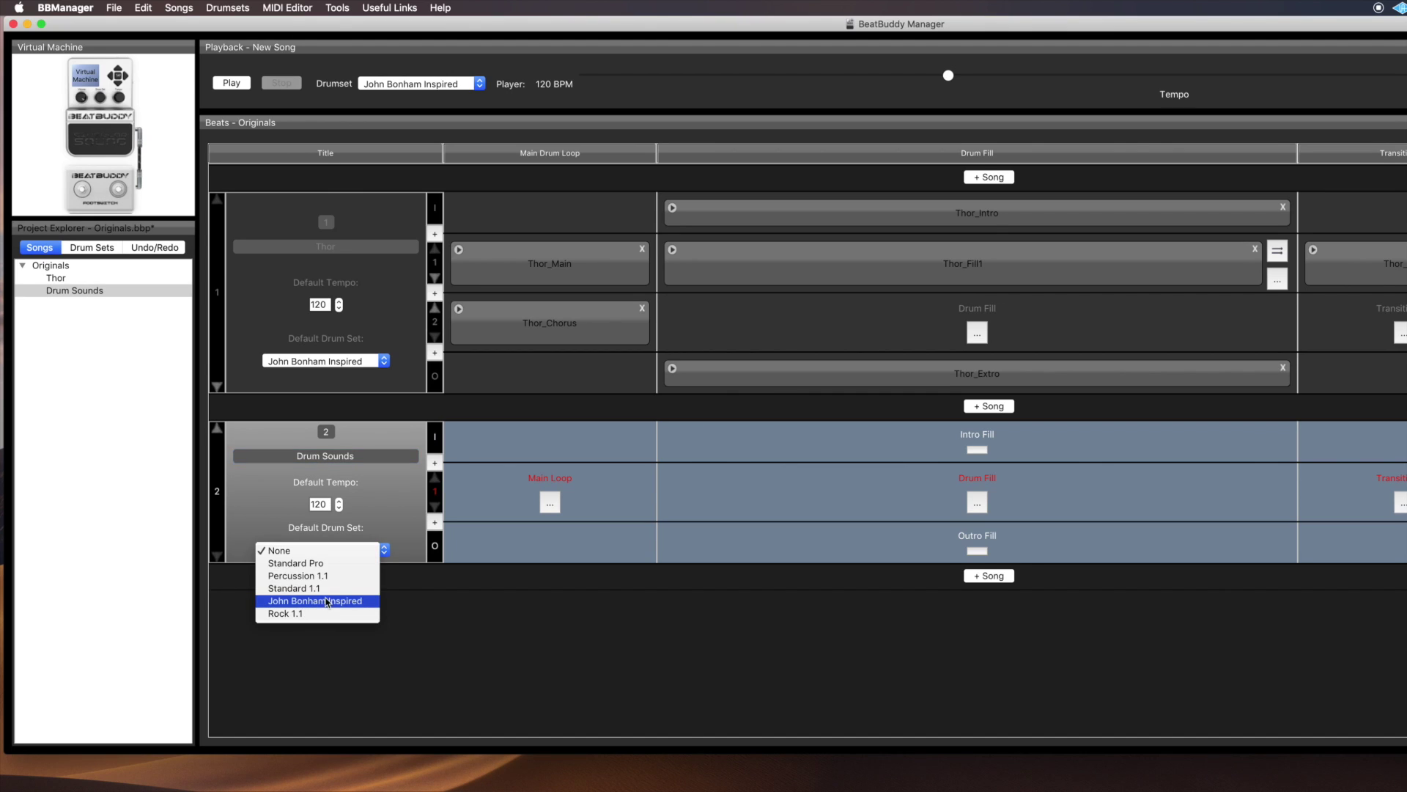
left_click(322, 613)
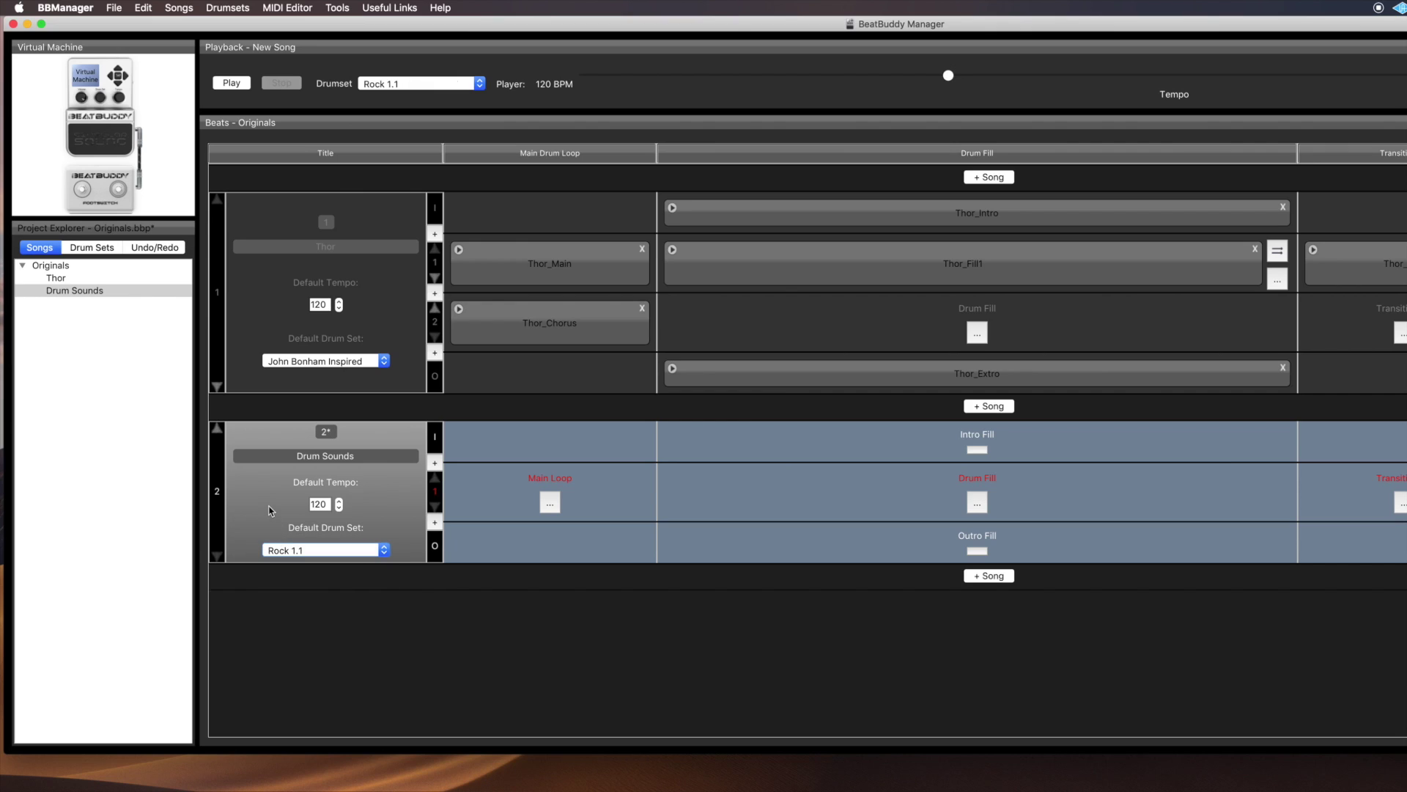
key("super+s")
Select the Drum Sounds song and switch to the drum set editor's list of drum sets
left_click(93, 358)
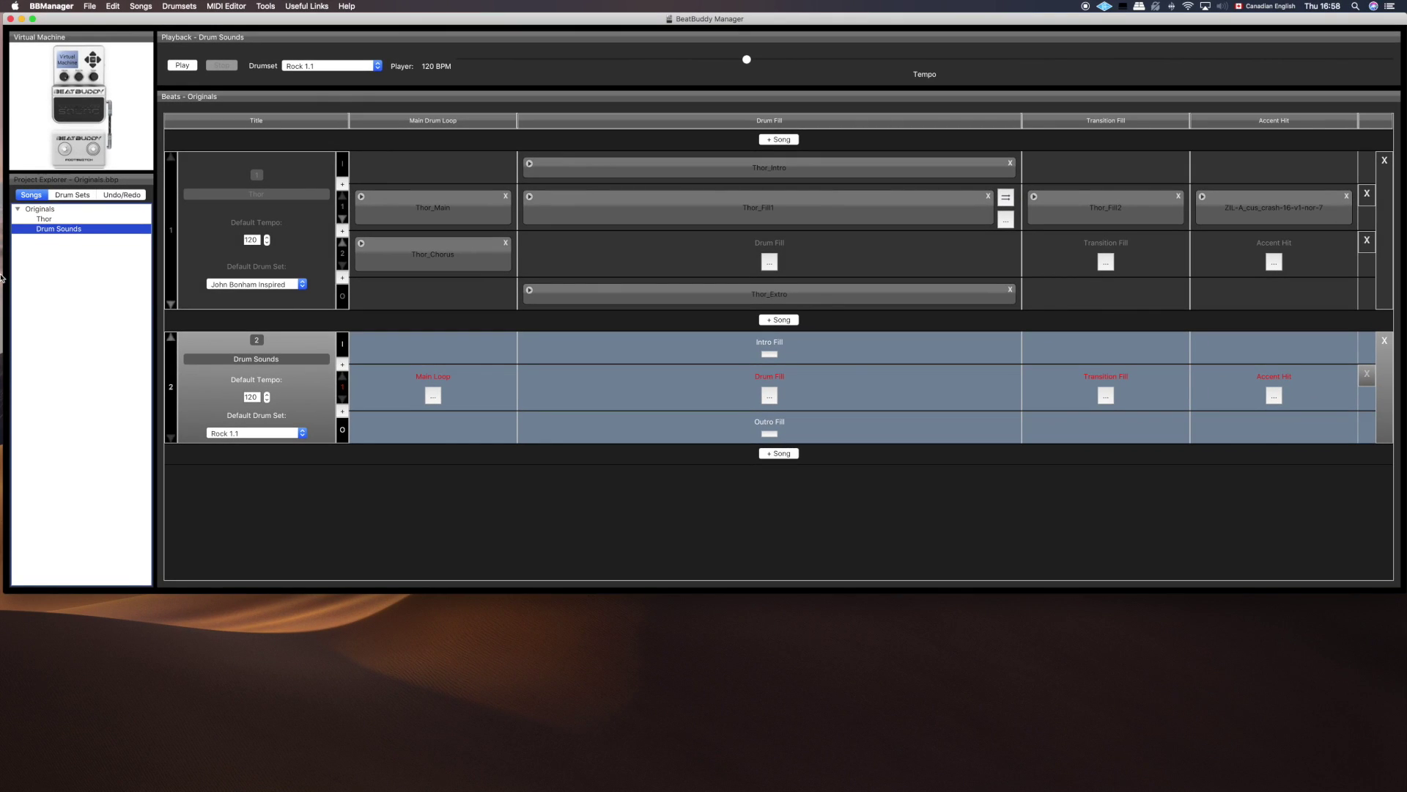
left_click(77, 196)
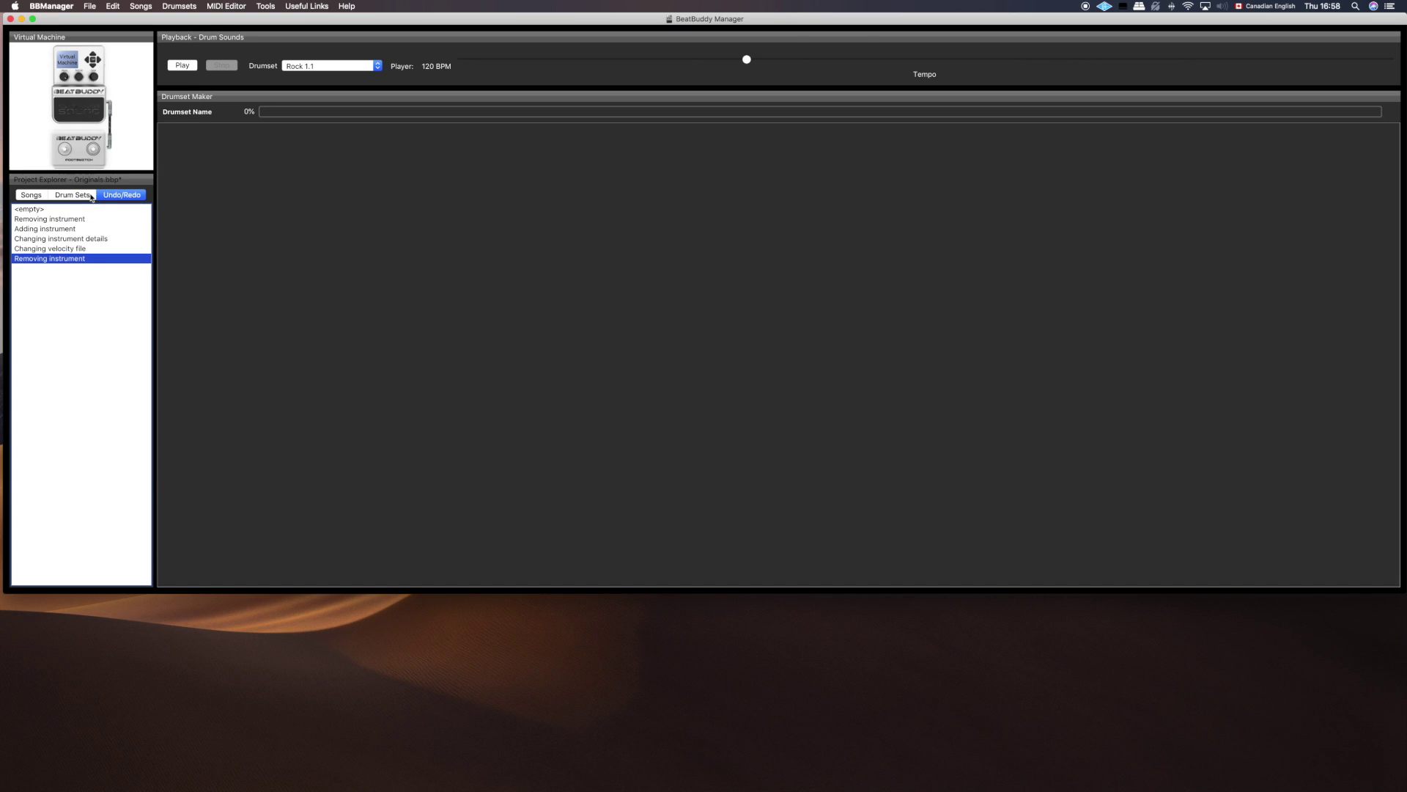
left_click(79, 196)
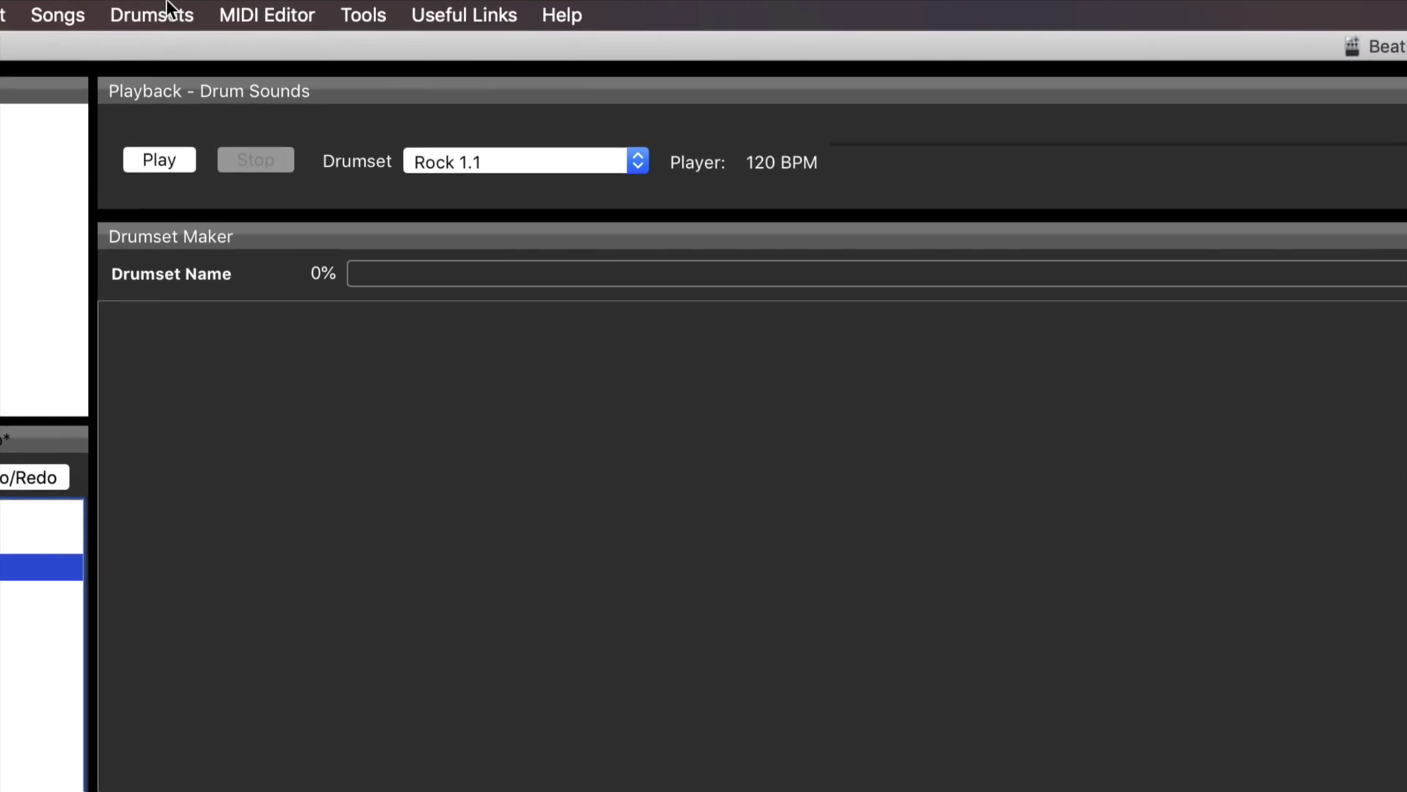
left_click(165, 11)
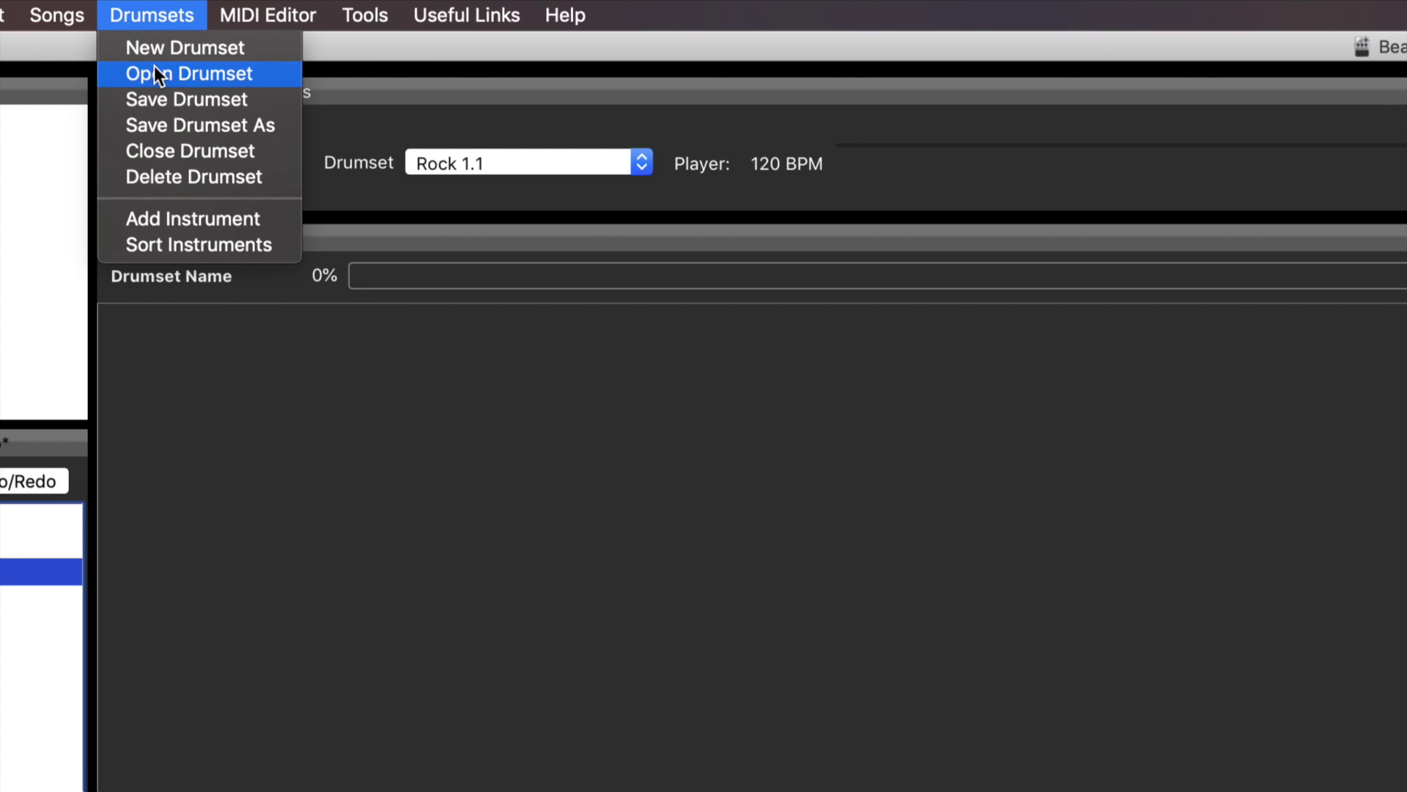
left_click(357, 44)
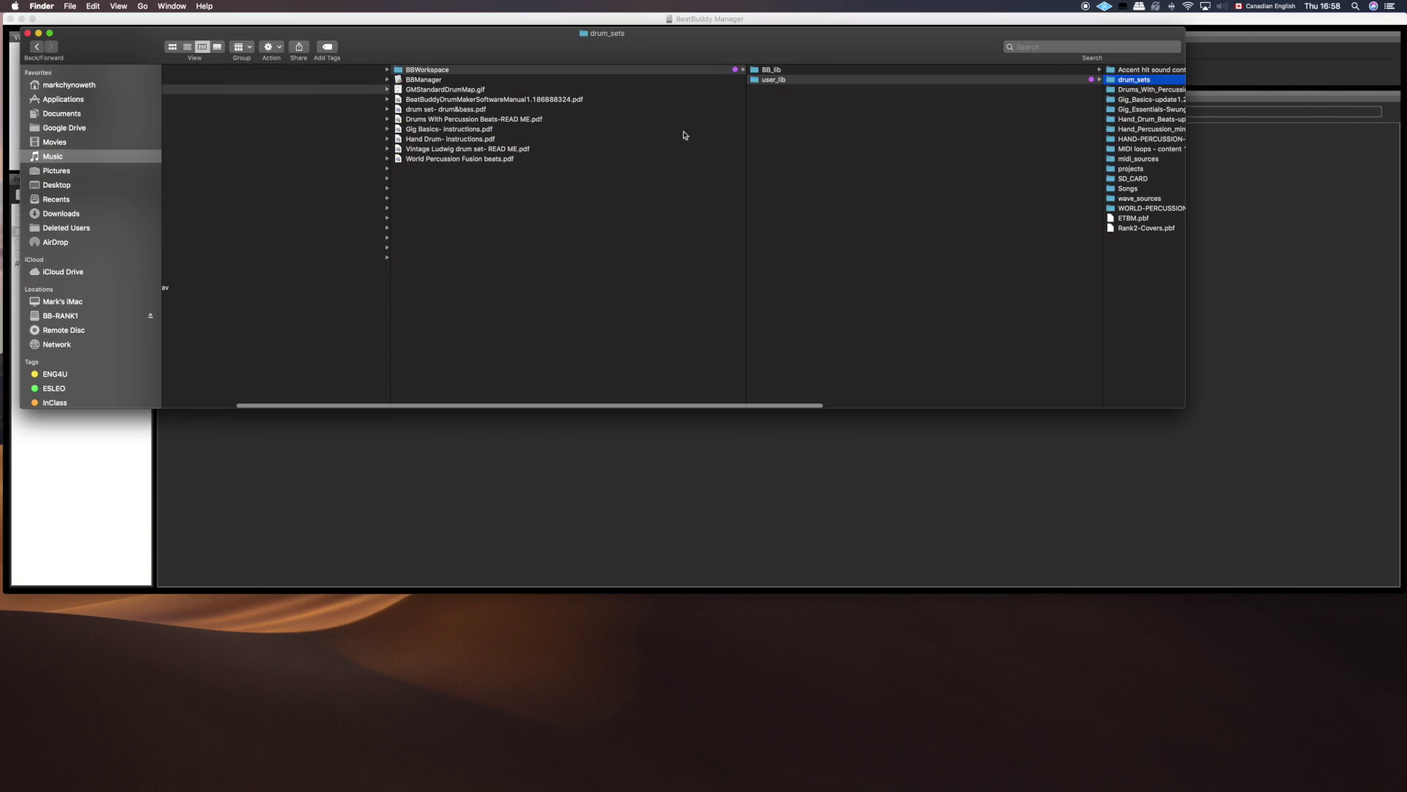
Browse BBWorkspace > BB_lib > user_lib and open drum_sets, listing its 17 .DRM files
left_click(513, 69)
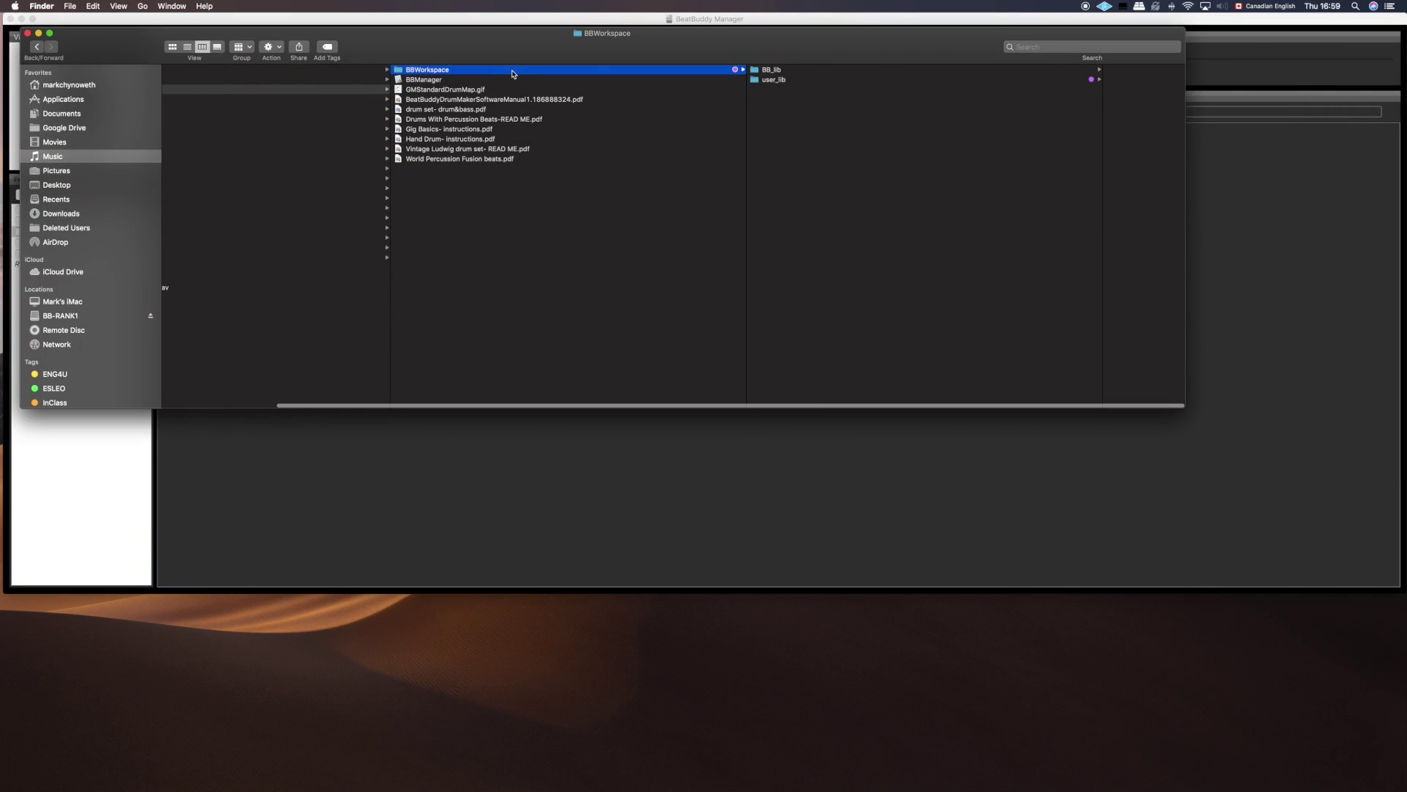
left_click_drag(748, 150, 650, 150)
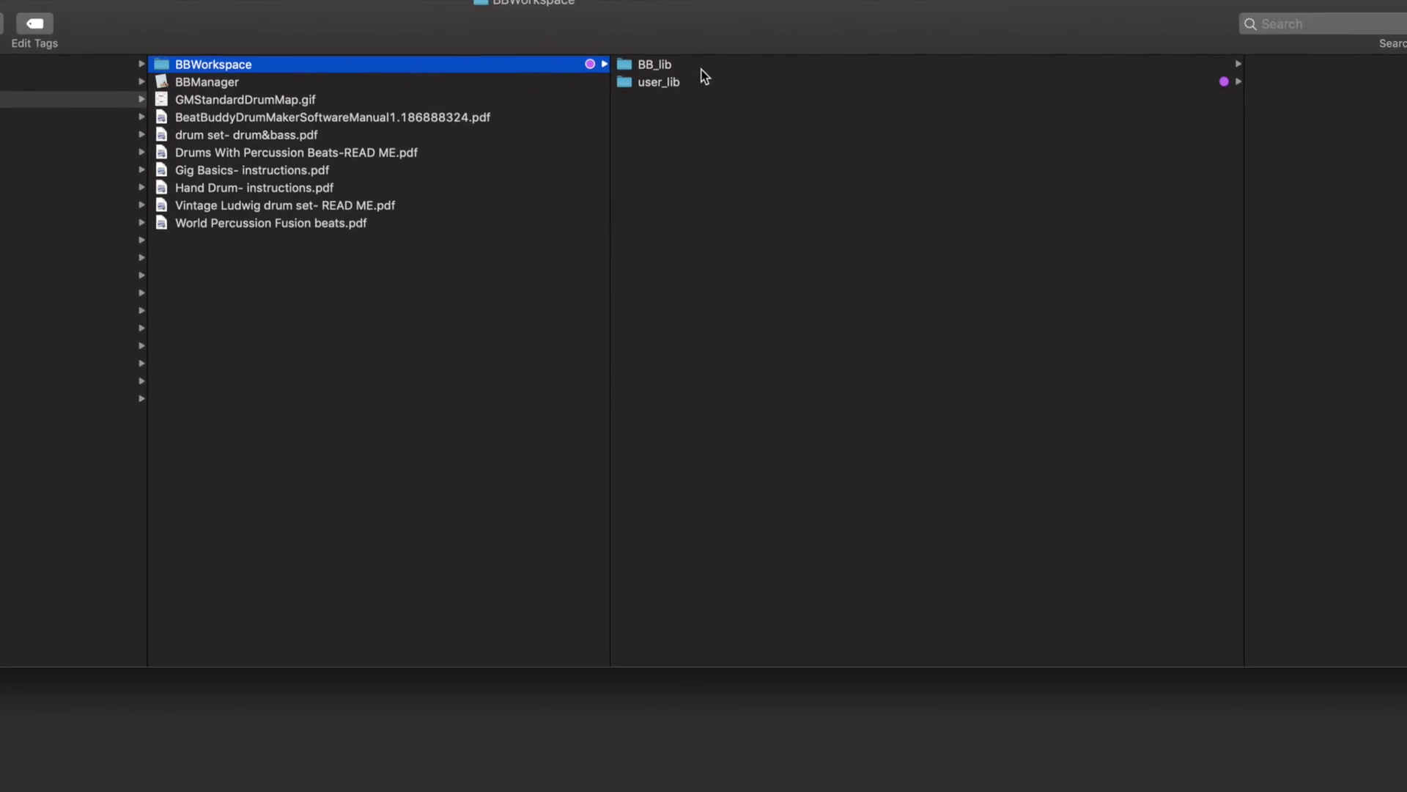
left_click(704, 66)
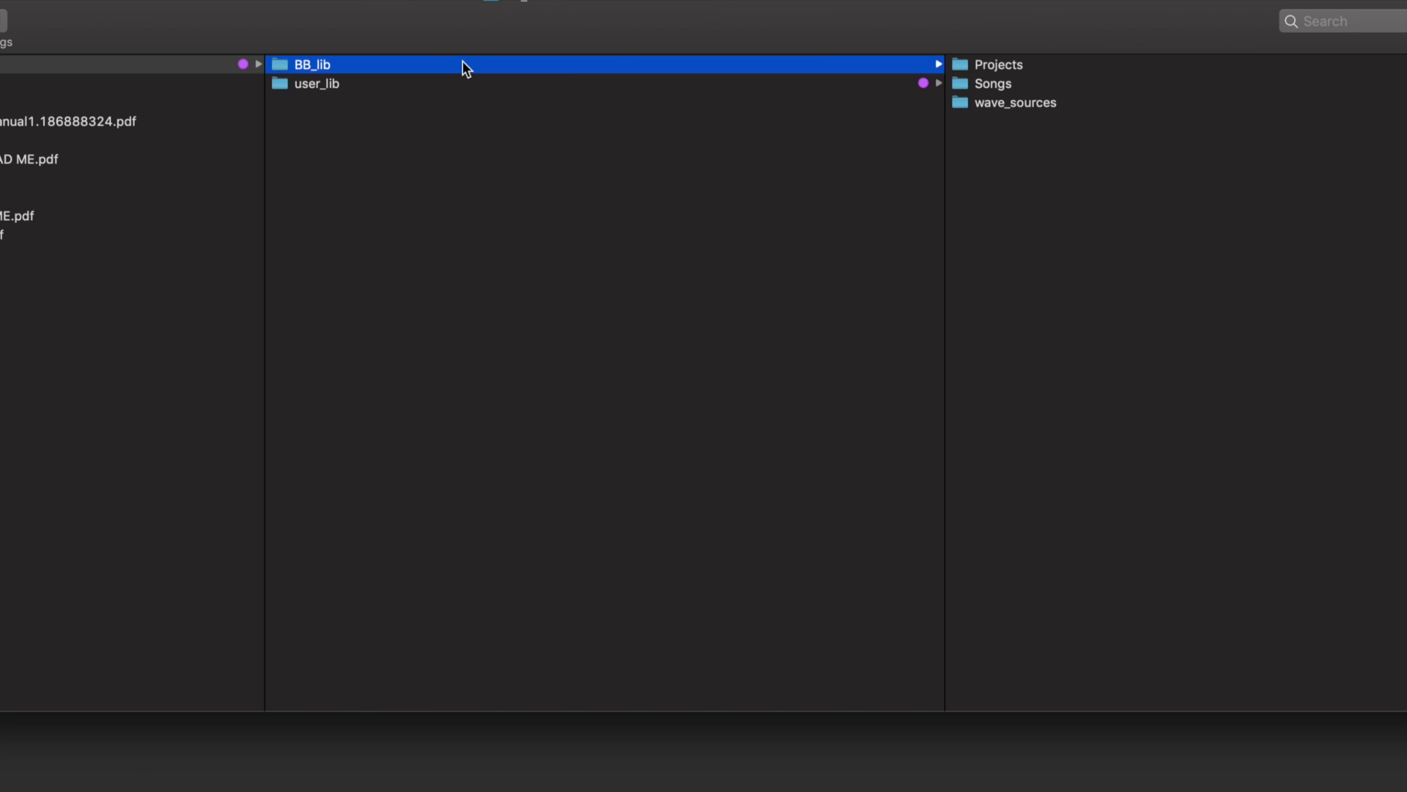
left_click(381, 85)
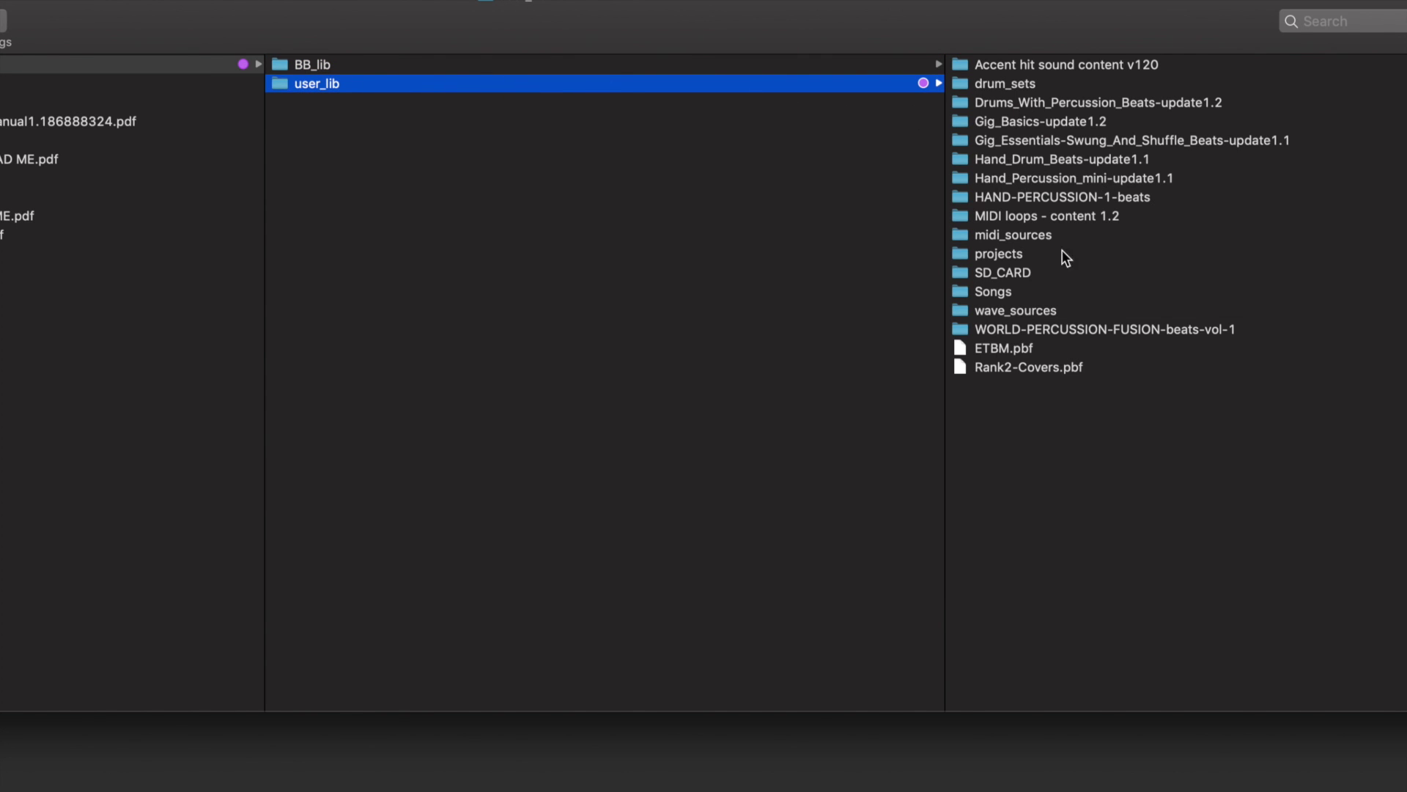
scroll(1067, 236, "right", 2)
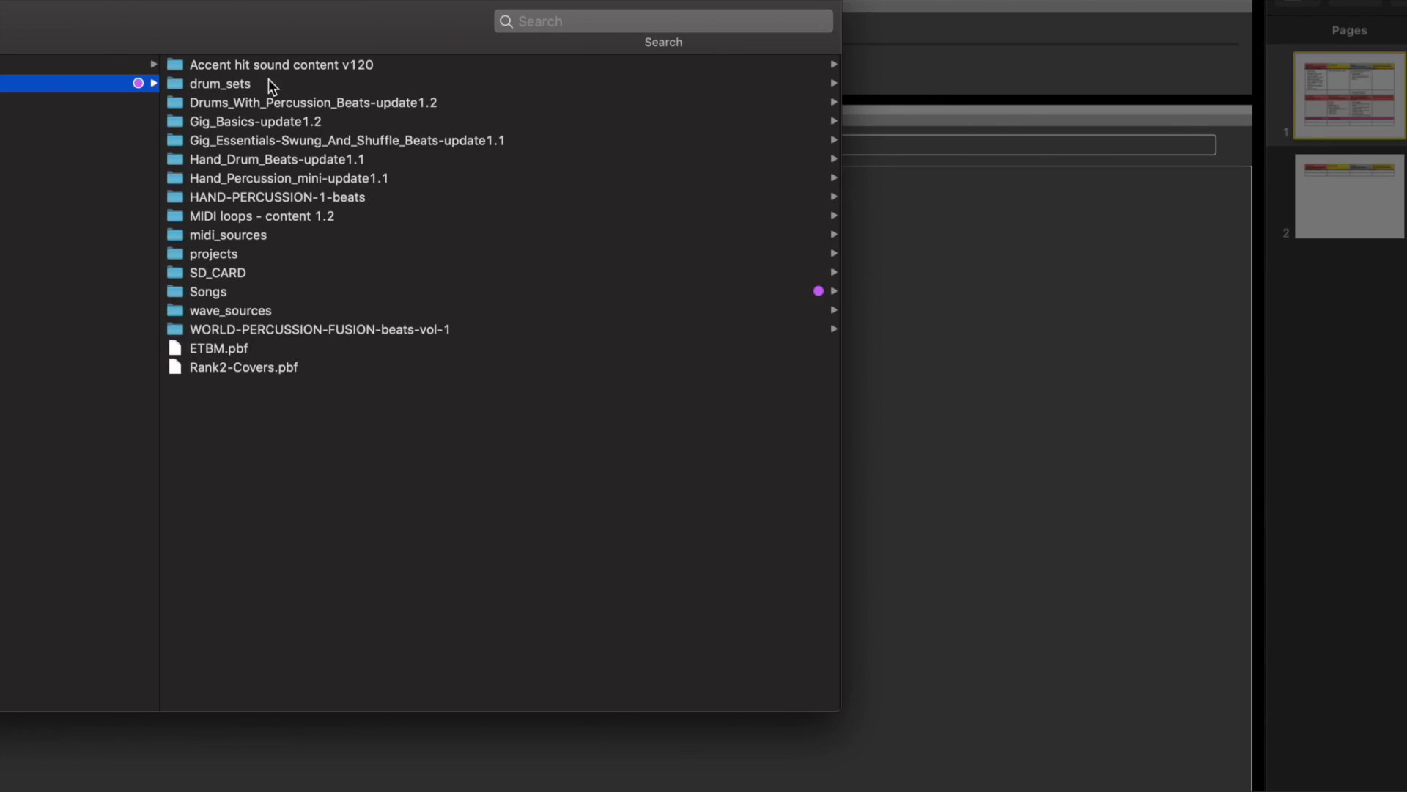
left_click(235, 85)
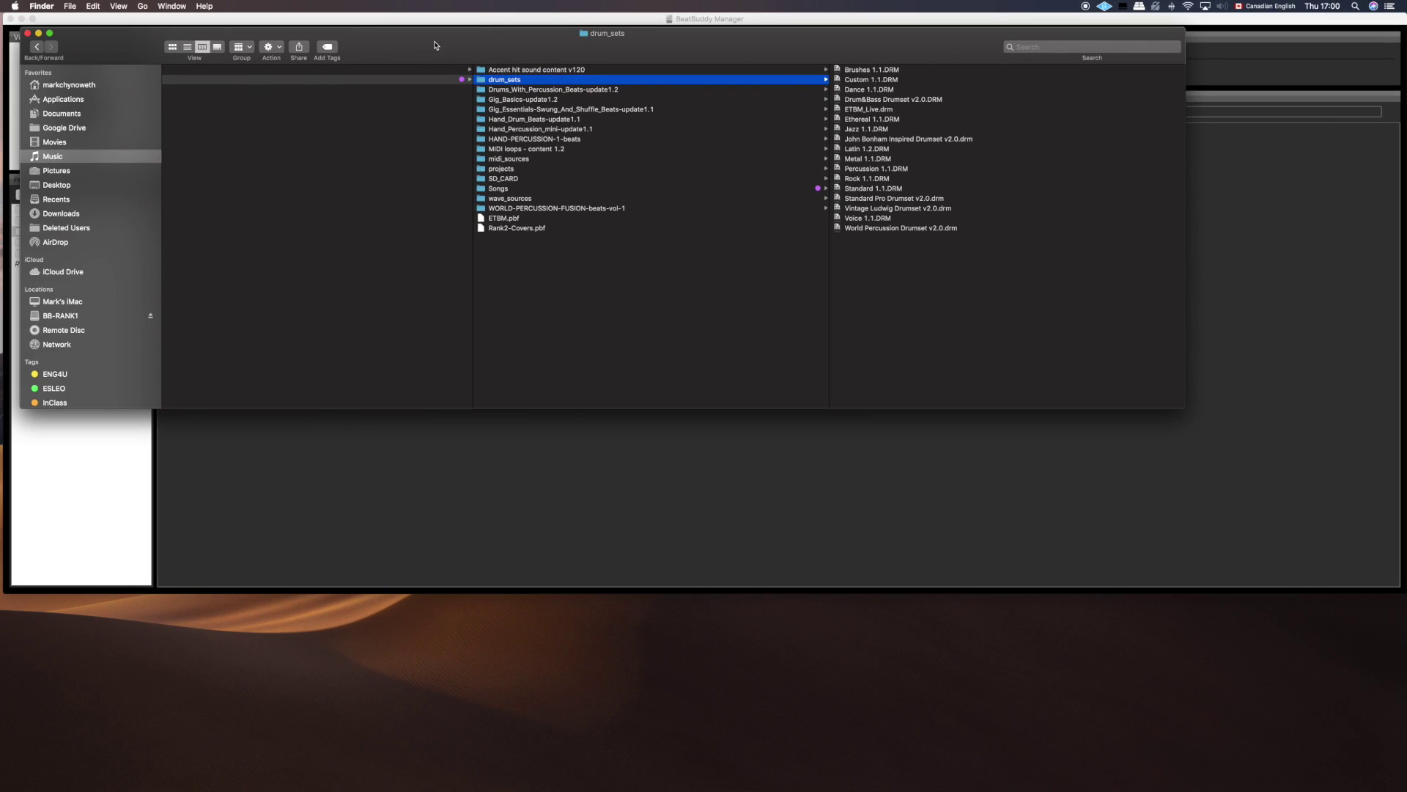
left_click_drag(281, 55, 306, 226)
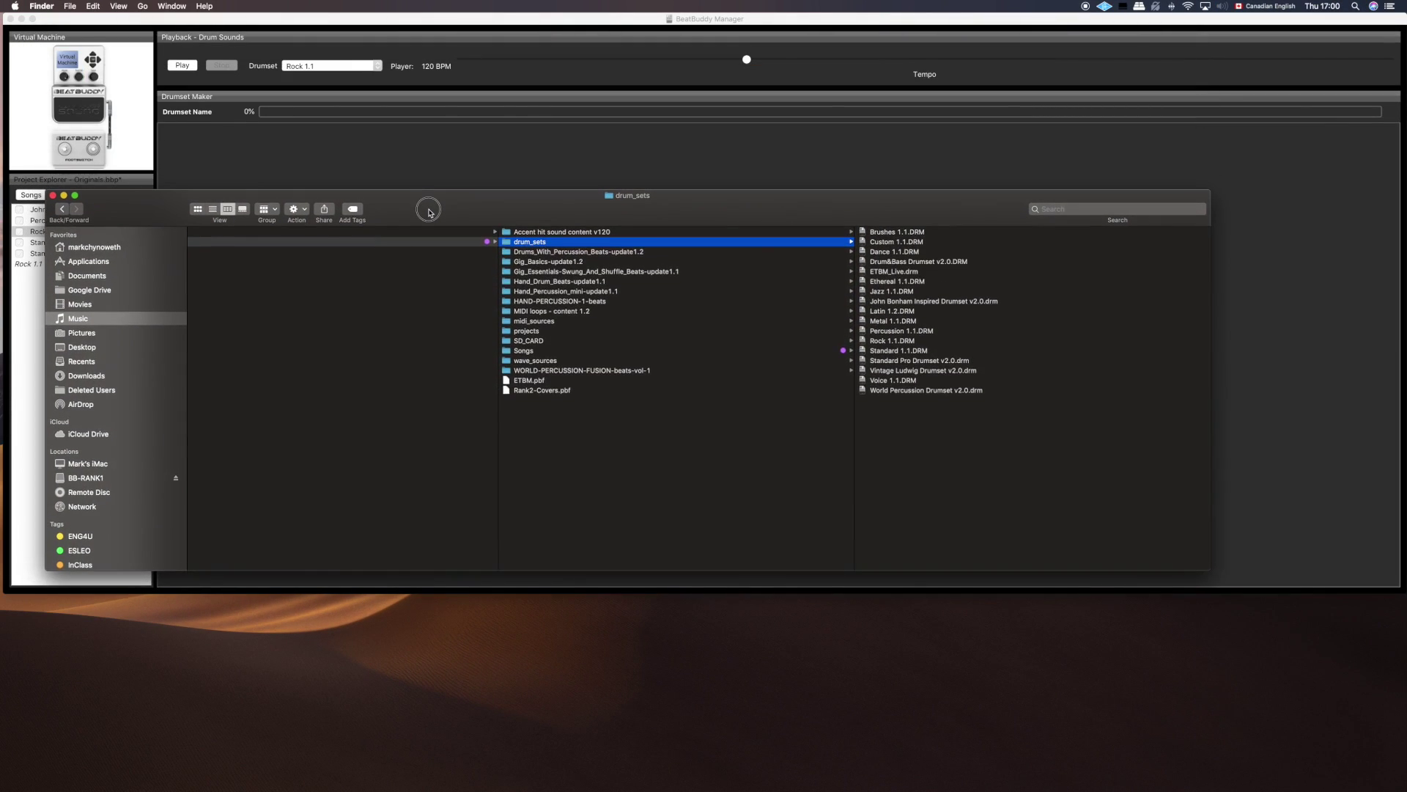
In Originals - Project's DRUMSETS folder, Quick Look config.csv to confirm B01F05F9.DRM is Rock 1.1
left_click_drag(429, 211, 423, 137)
left_click(428, 158)
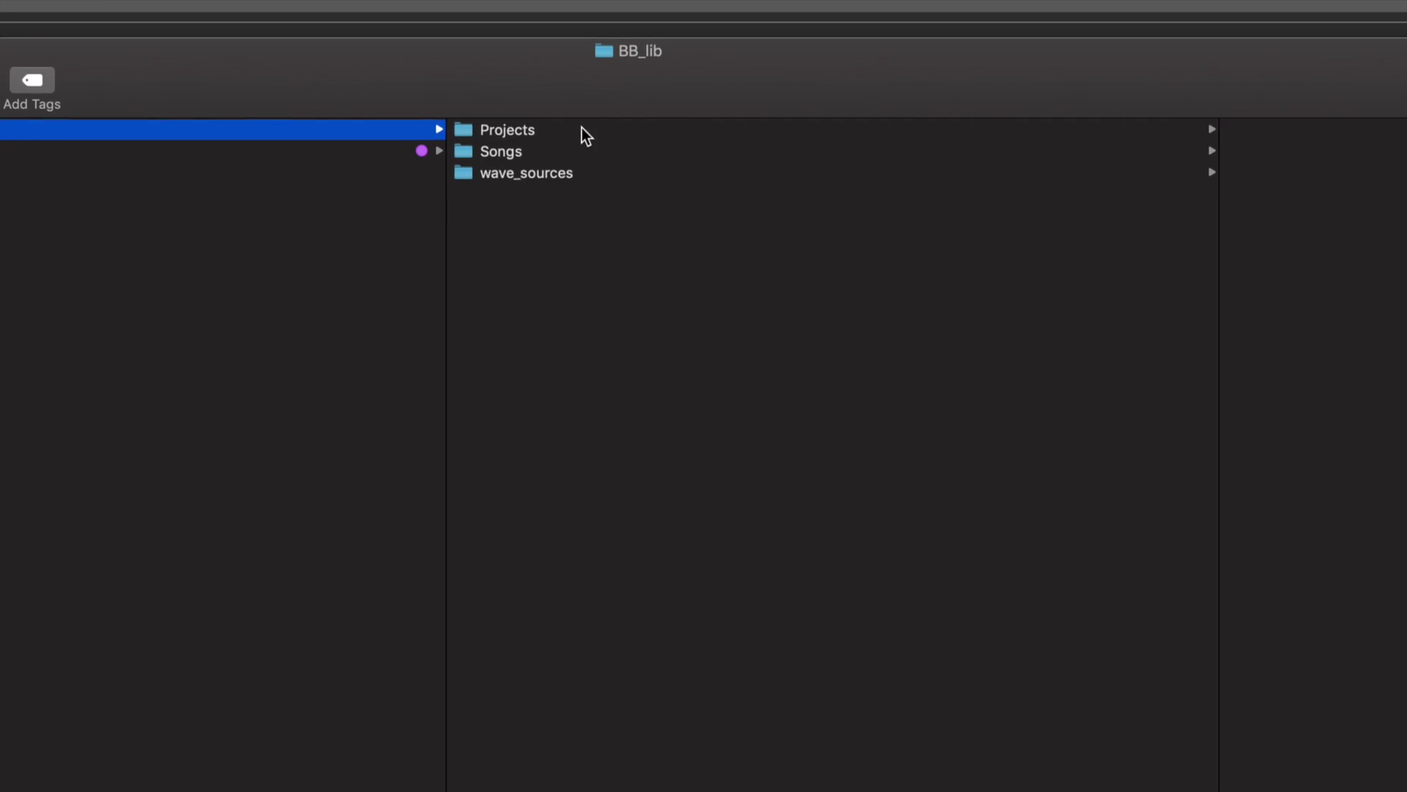
left_click(591, 157)
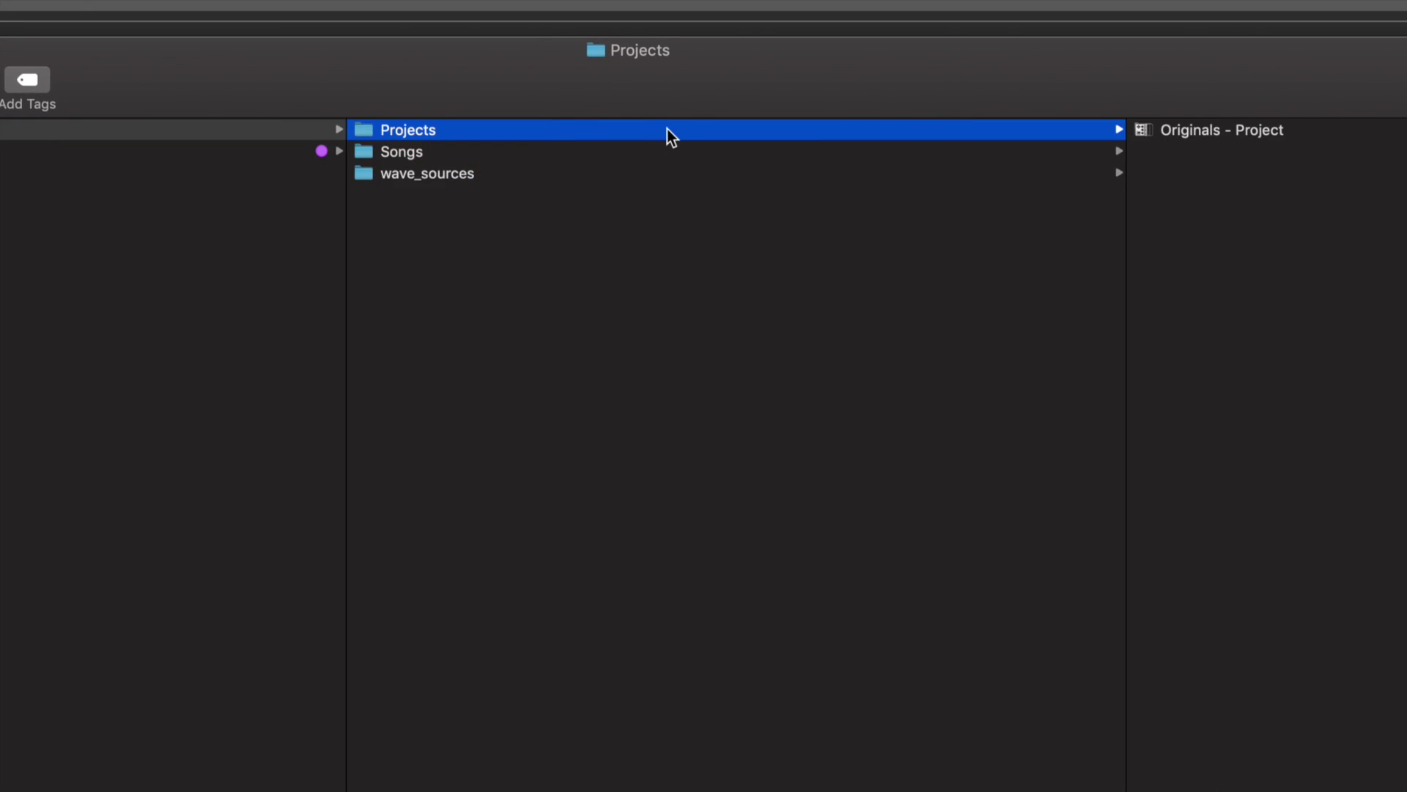
left_click(1189, 129)
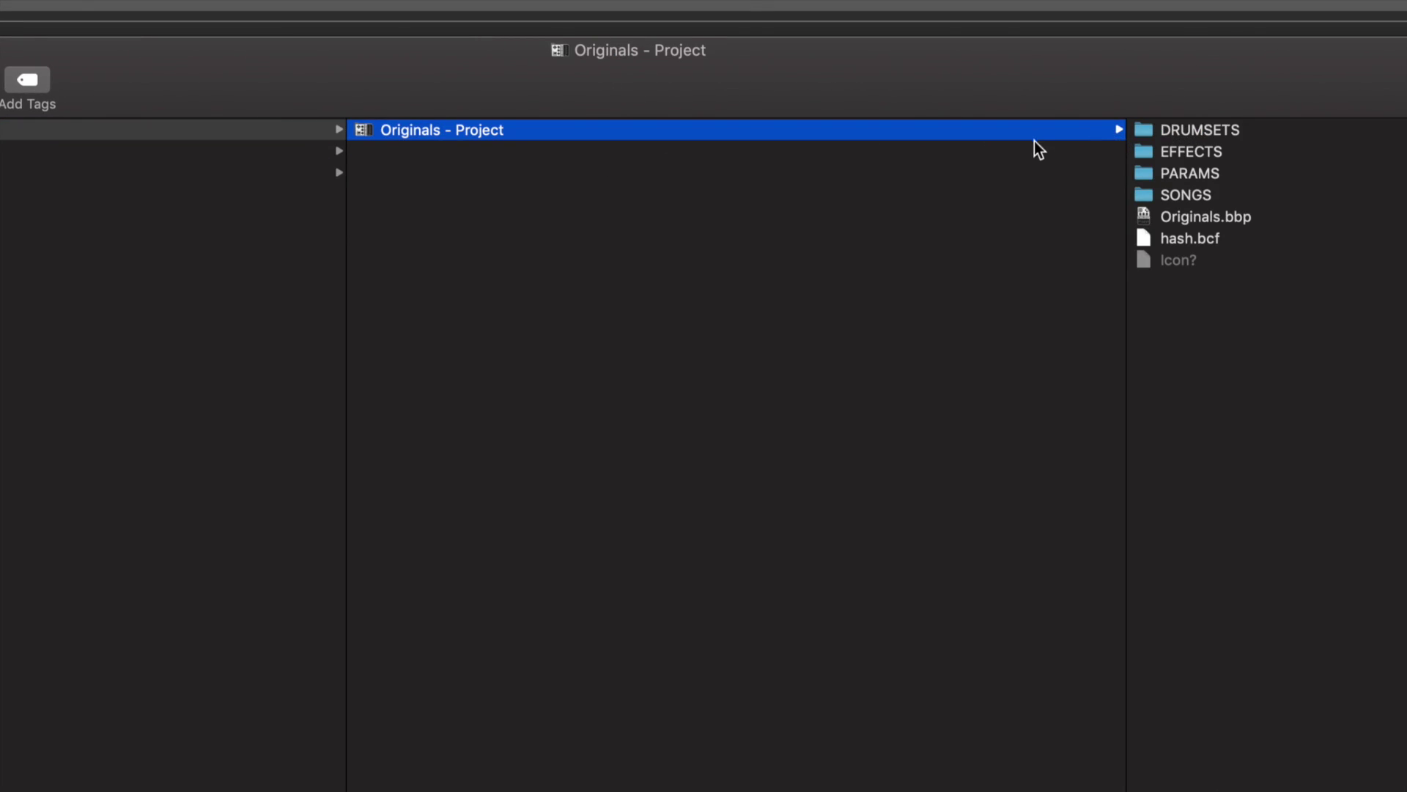
scroll(974, 204, "right", 1)
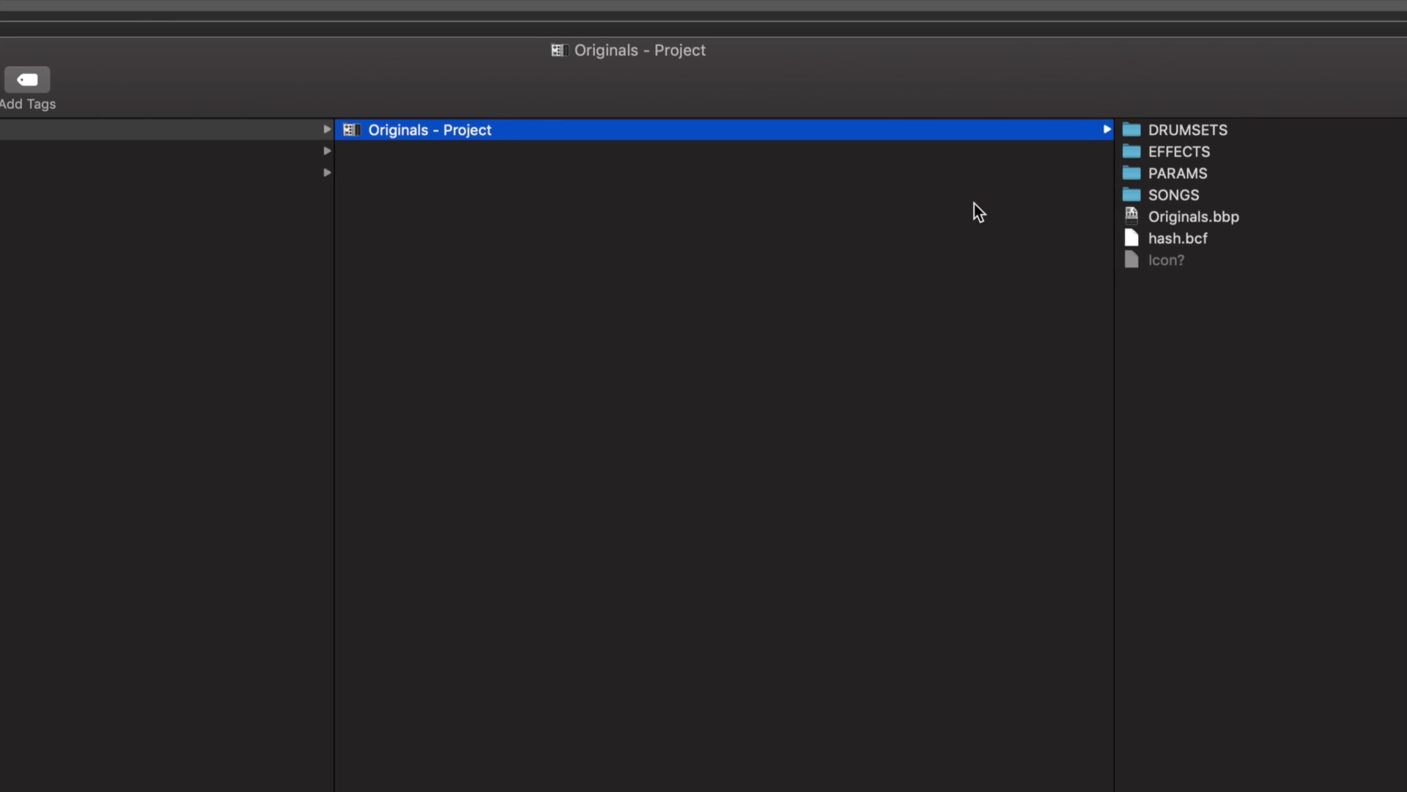
left_click(1205, 130)
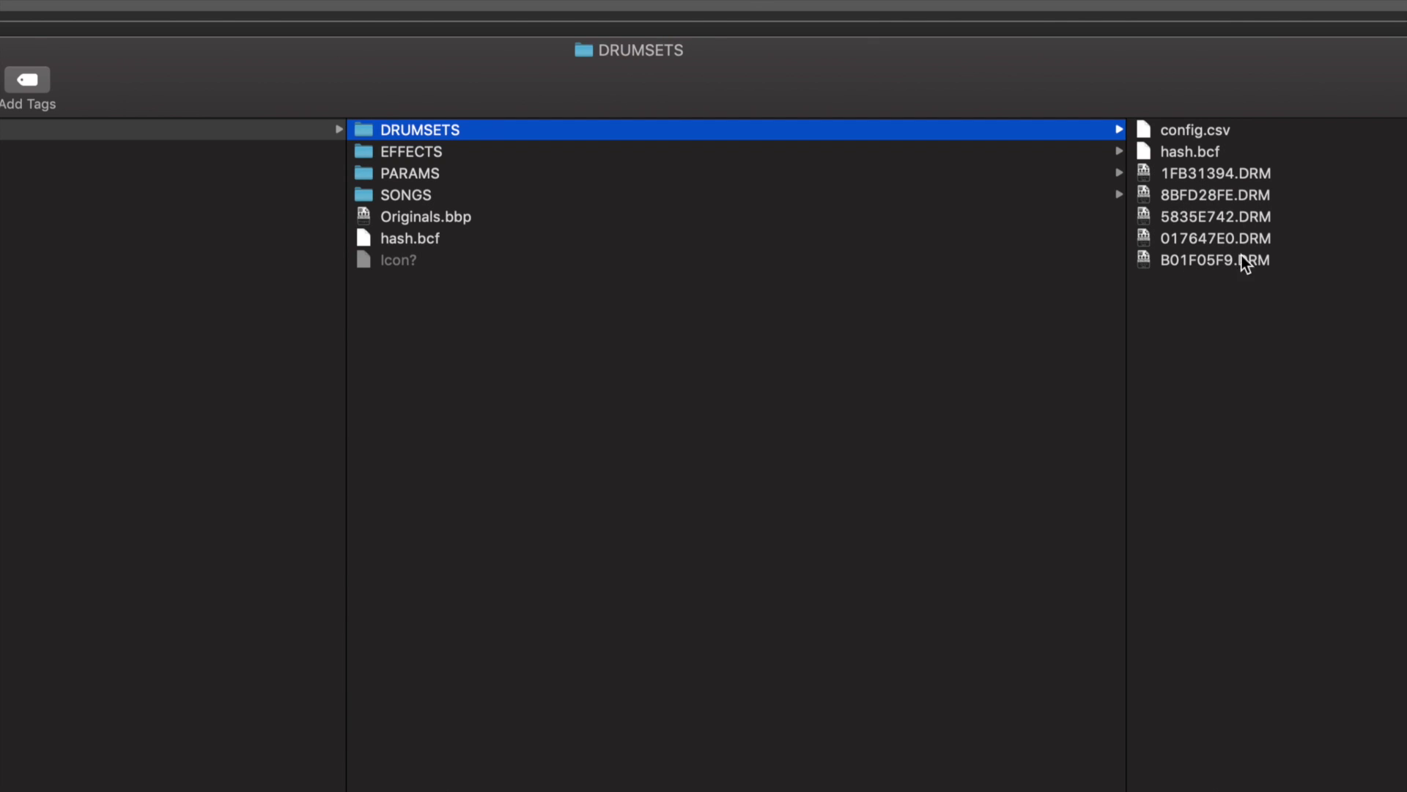
left_click(1186, 135)
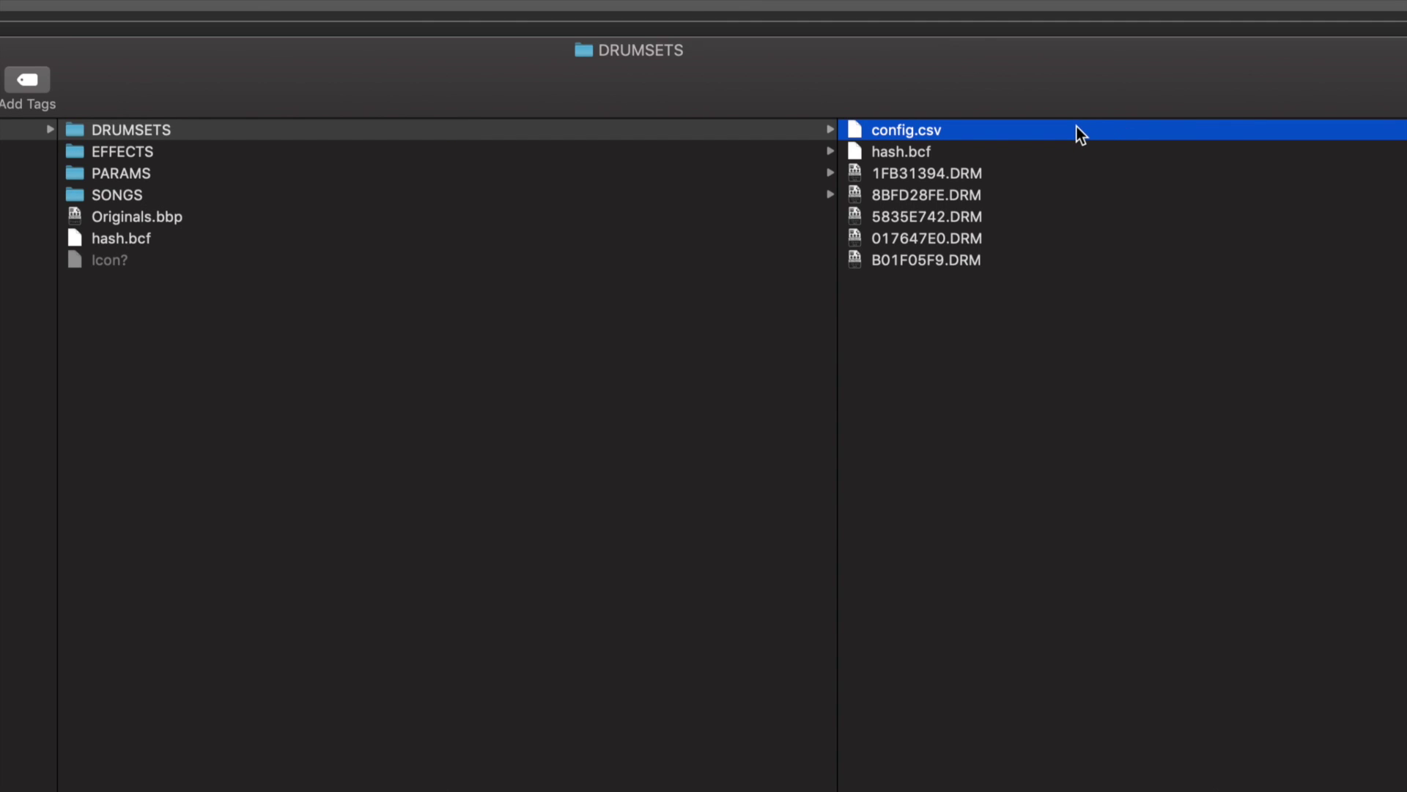
key("space")
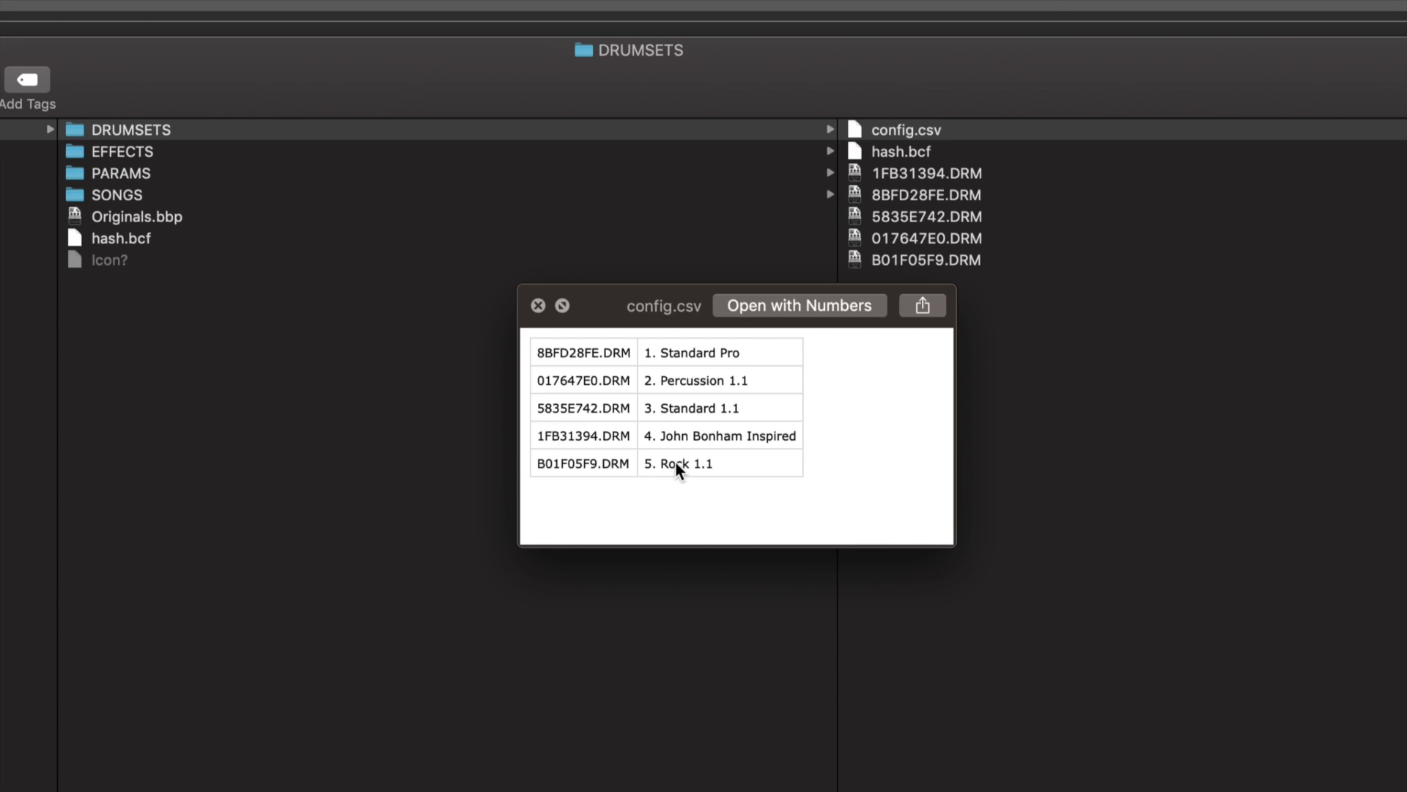
key("space")
Load B01F05F9.DRM (Rock 1.1) into the Drumset Maker via Open Drumset
left_click(490, 157)
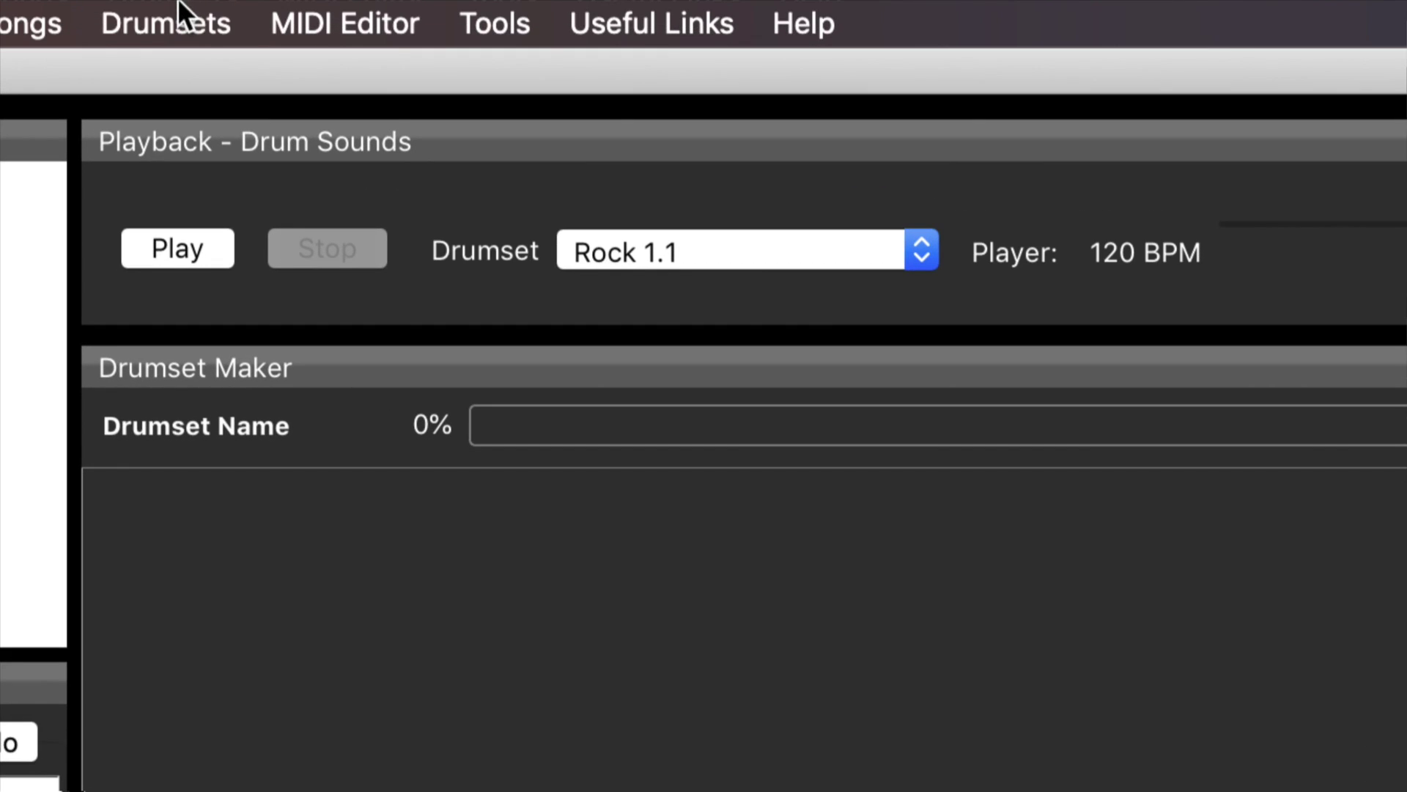
left_click(187, 7)
left_click(196, 114)
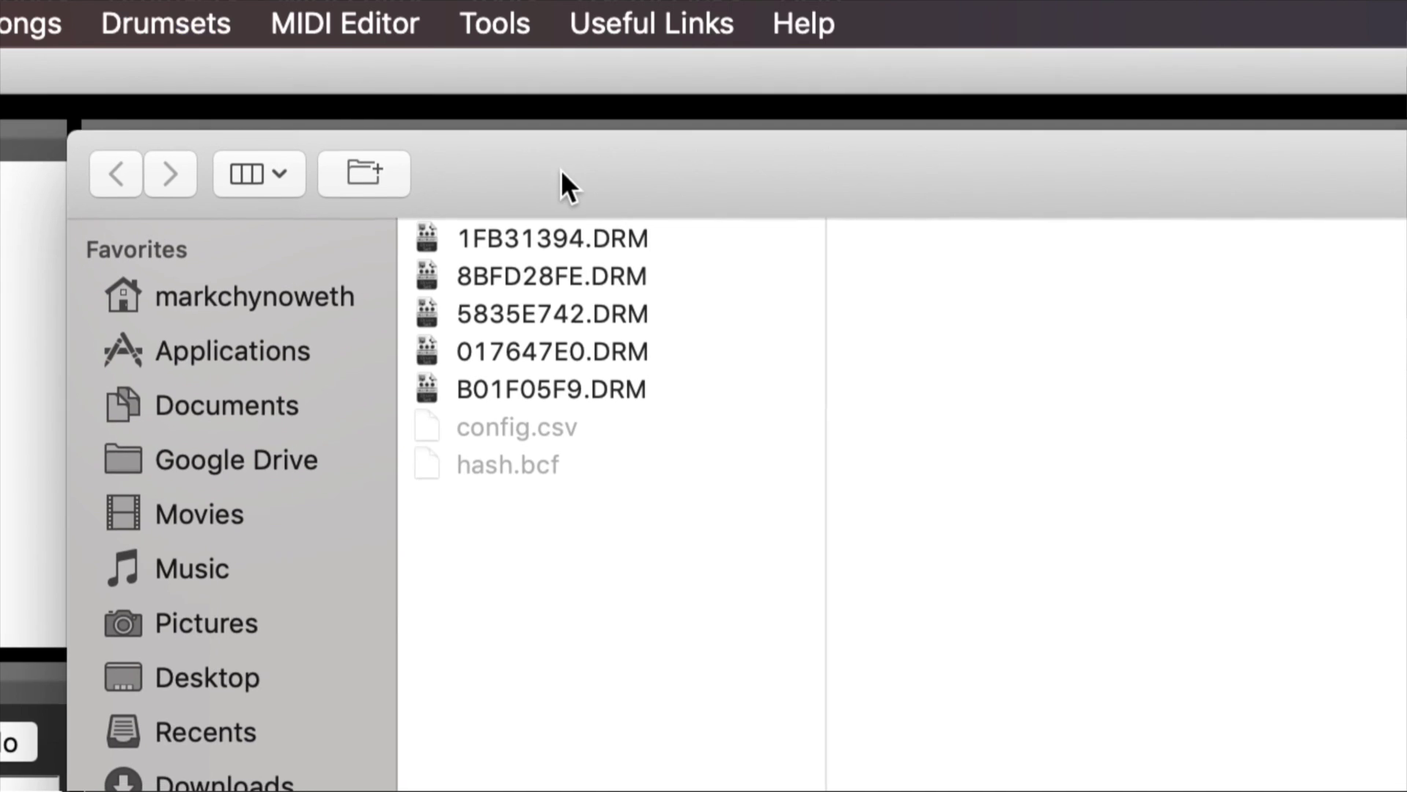
left_click(521, 387)
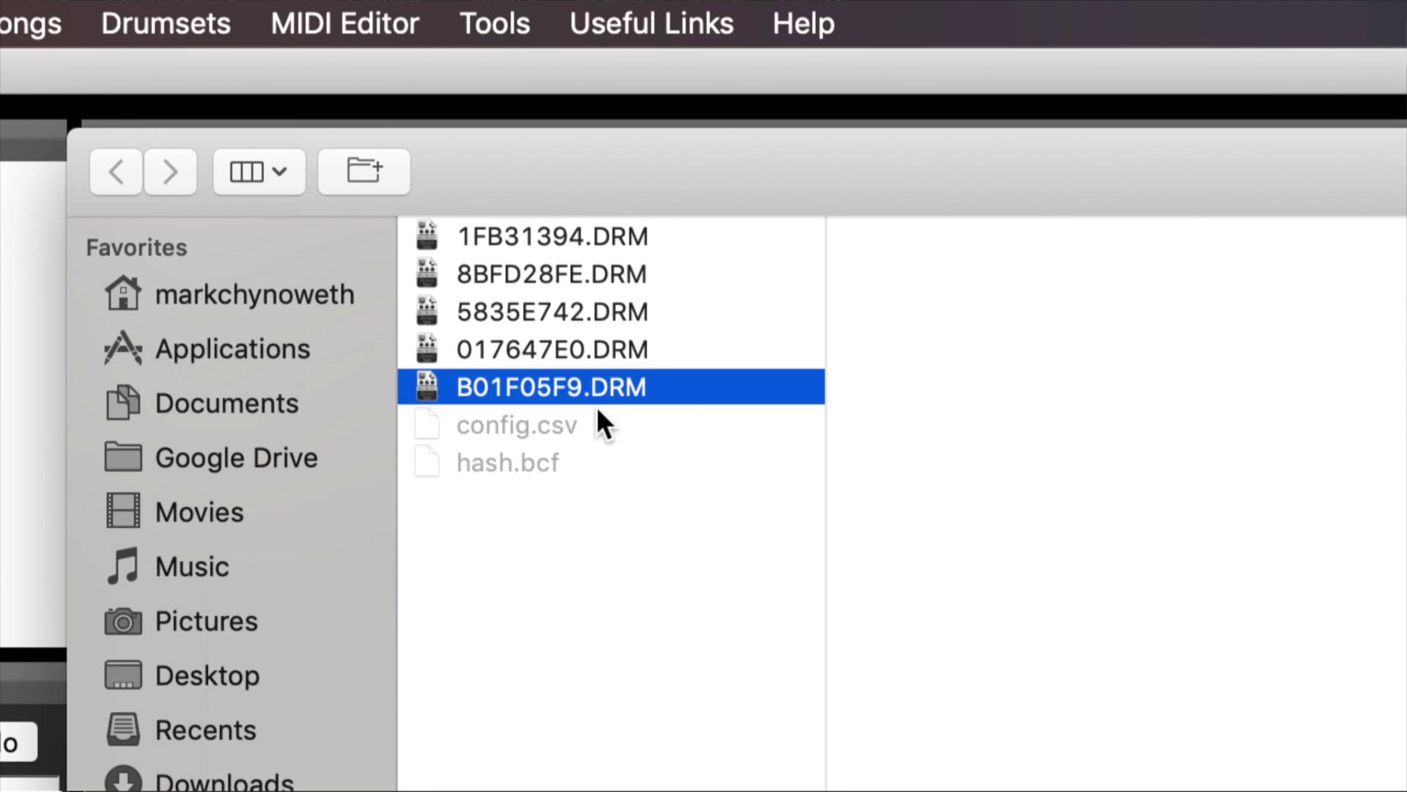
double_click(691, 397)
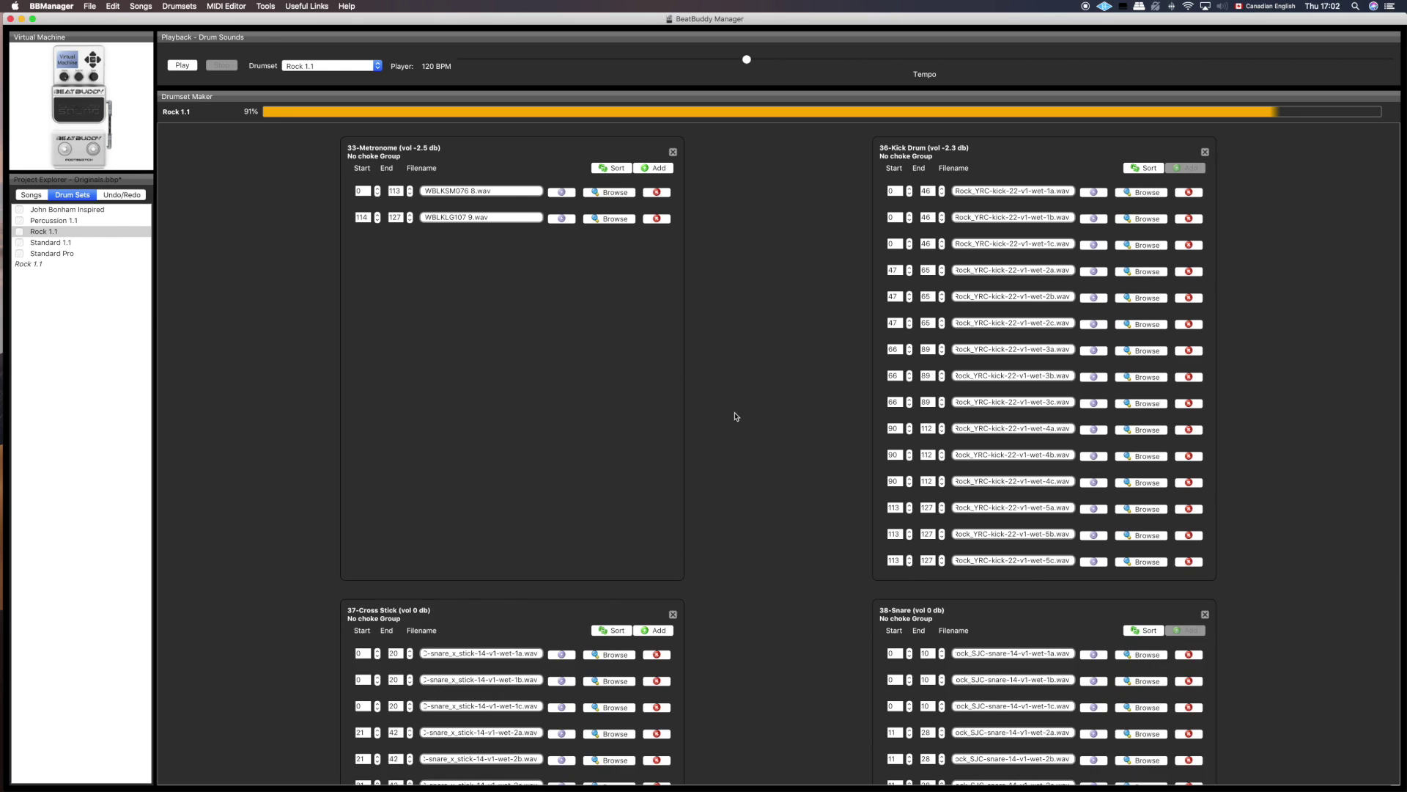
scroll(736, 419, "down", 3)
scroll(795, 432, "down", 3)
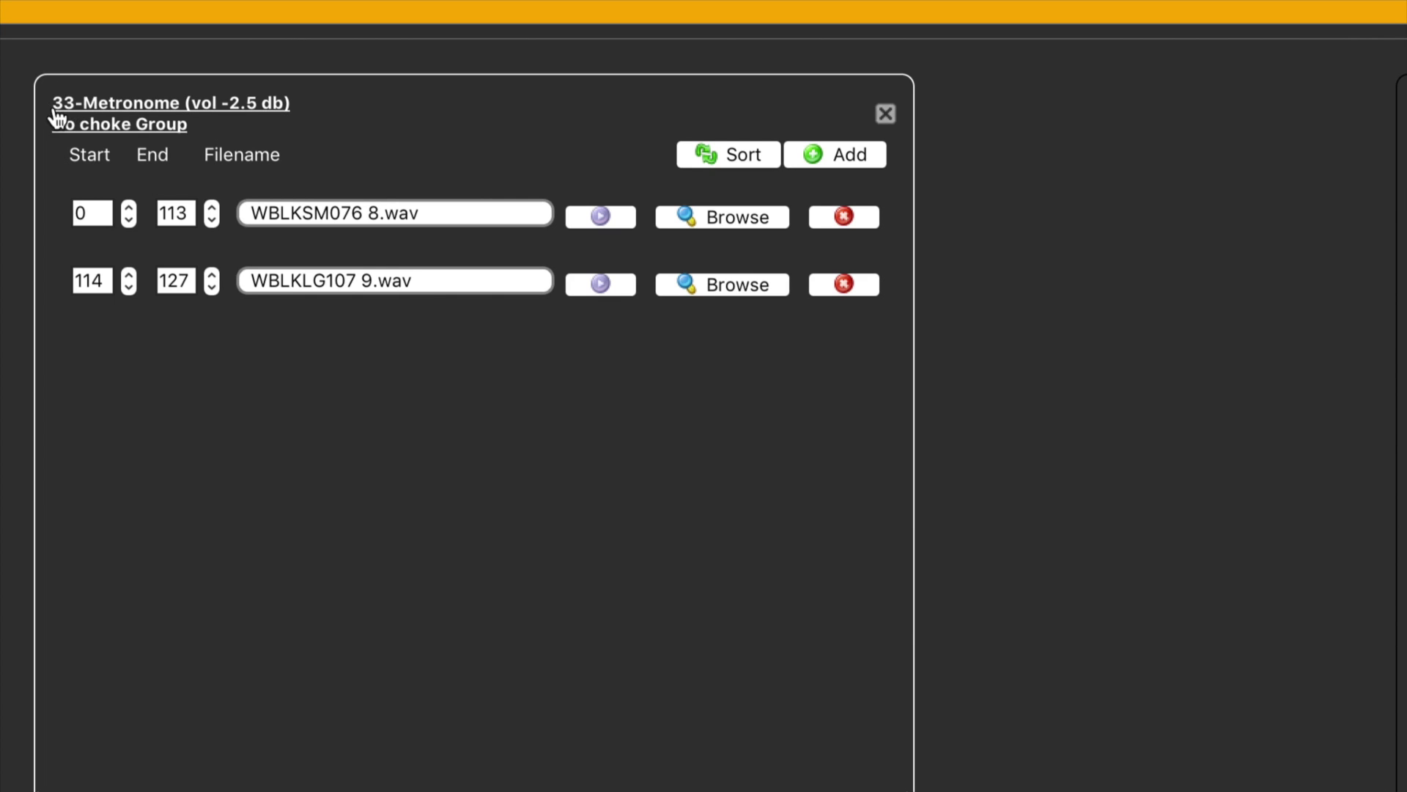
left_click(176, 112)
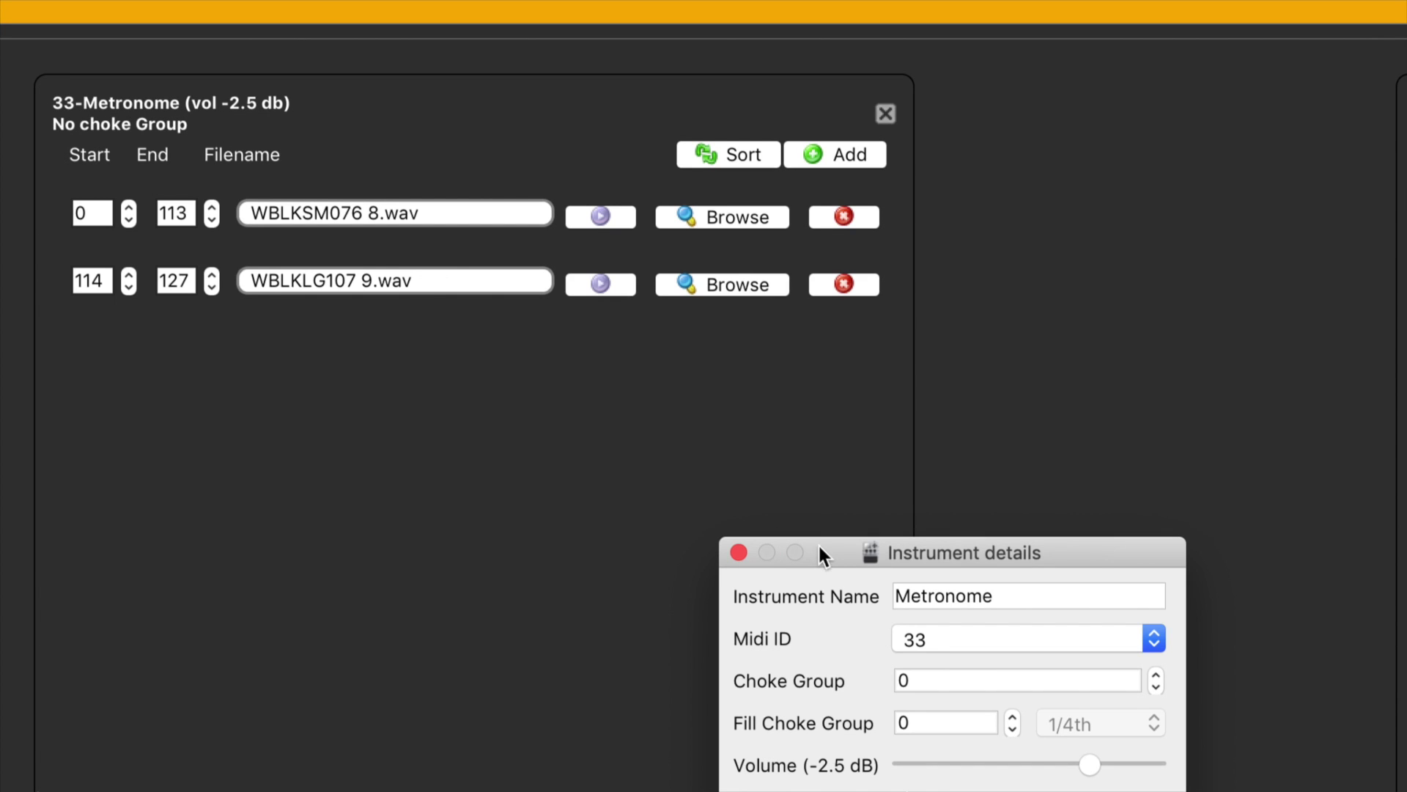
left_click_drag(818, 543, 451, 177)
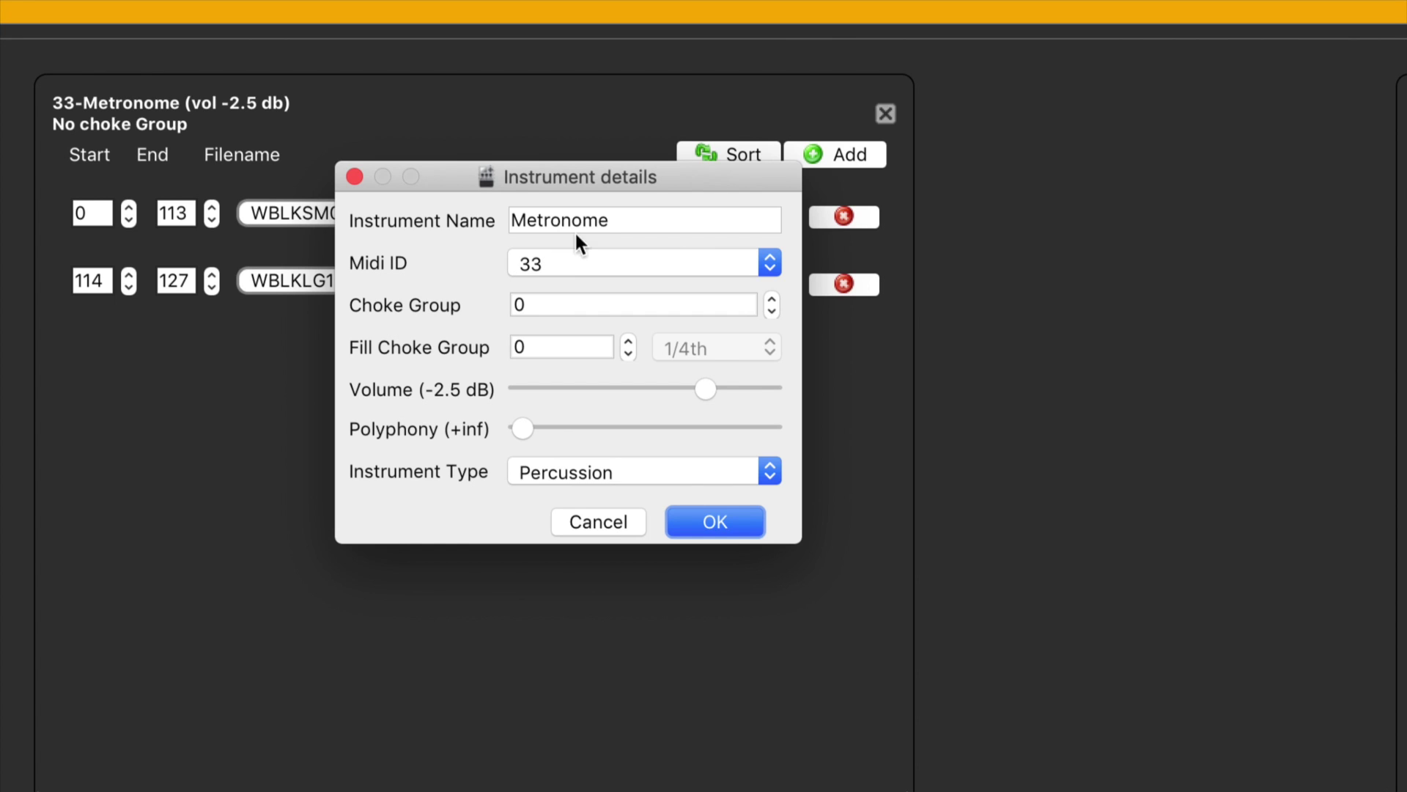
left_click(740, 522)
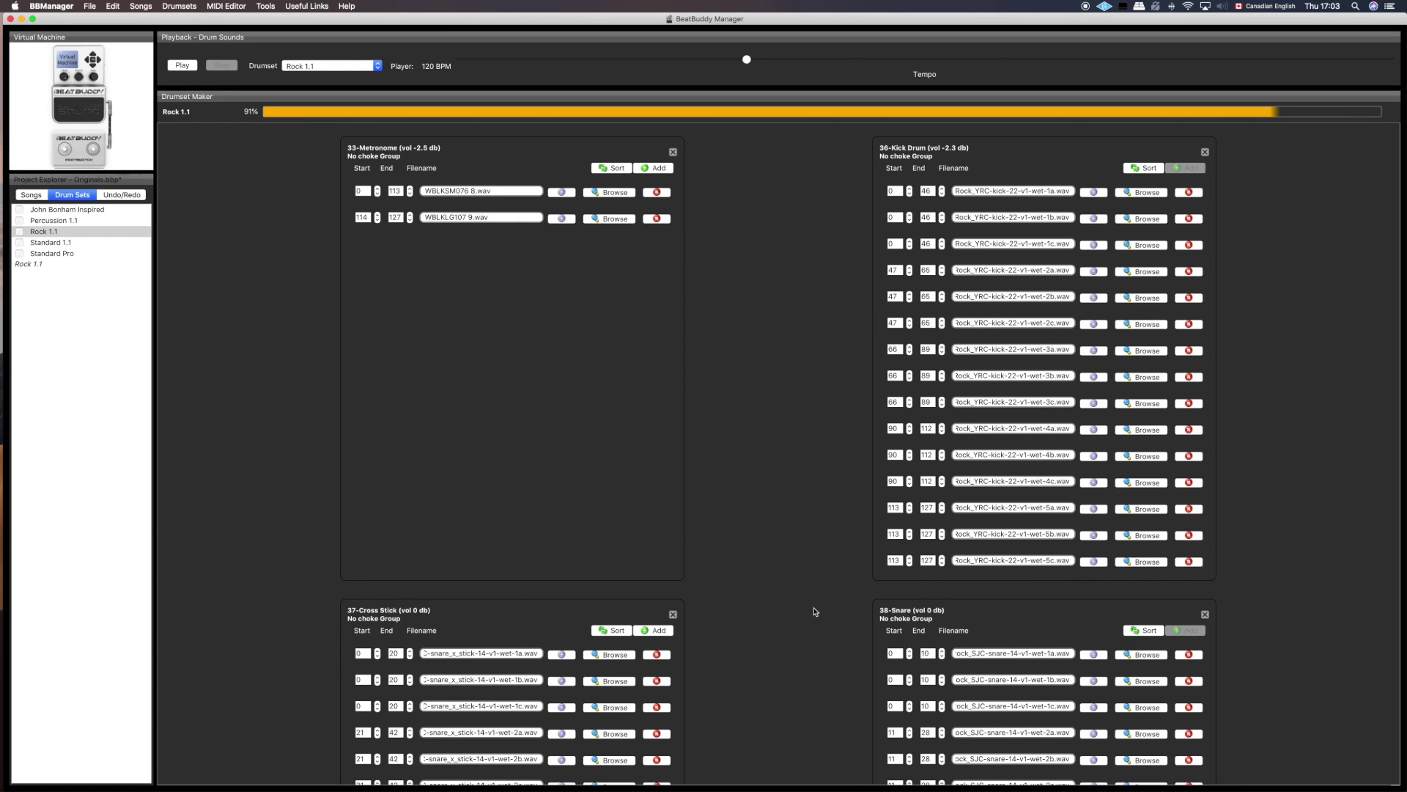
scroll(814, 611, "down", 15)
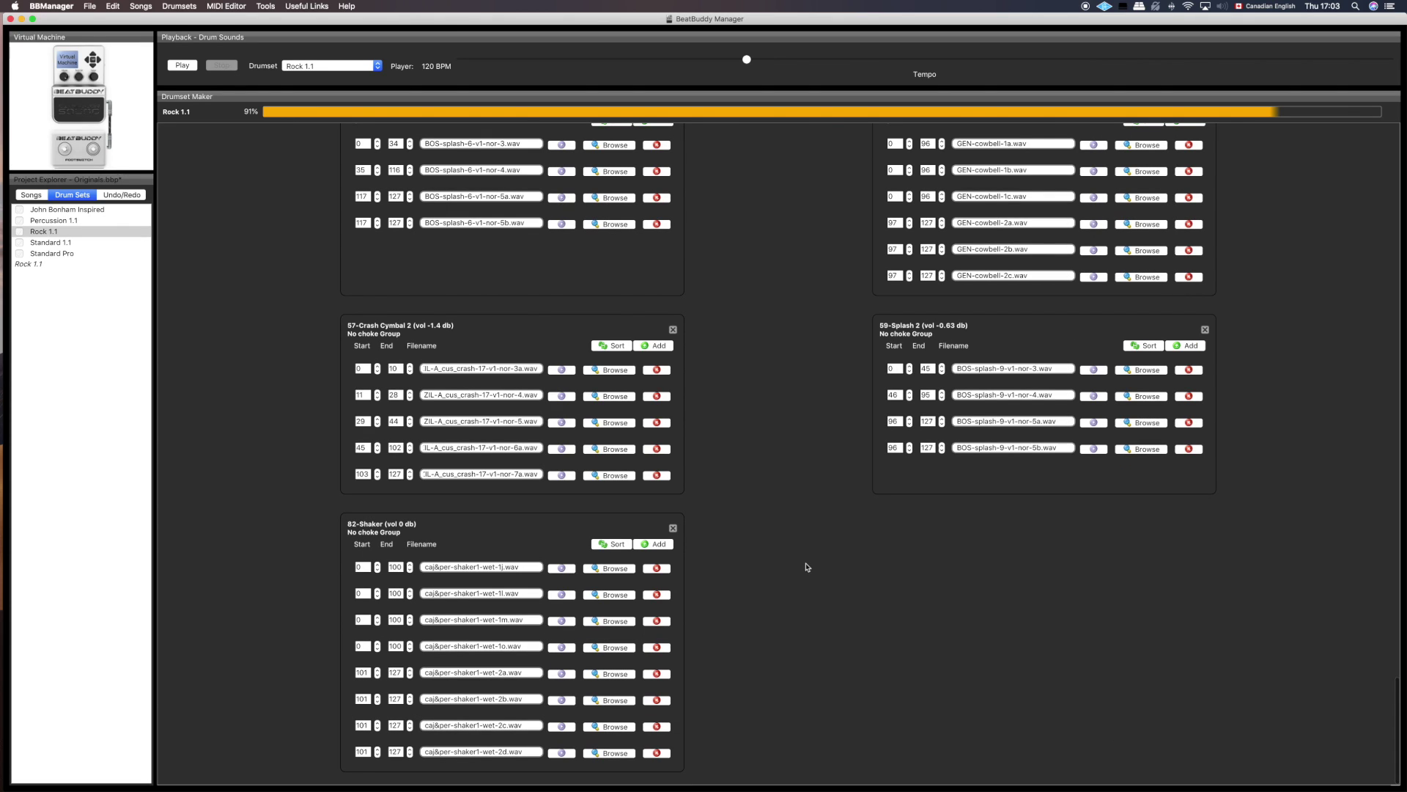
scroll(878, 569, "up", 1)
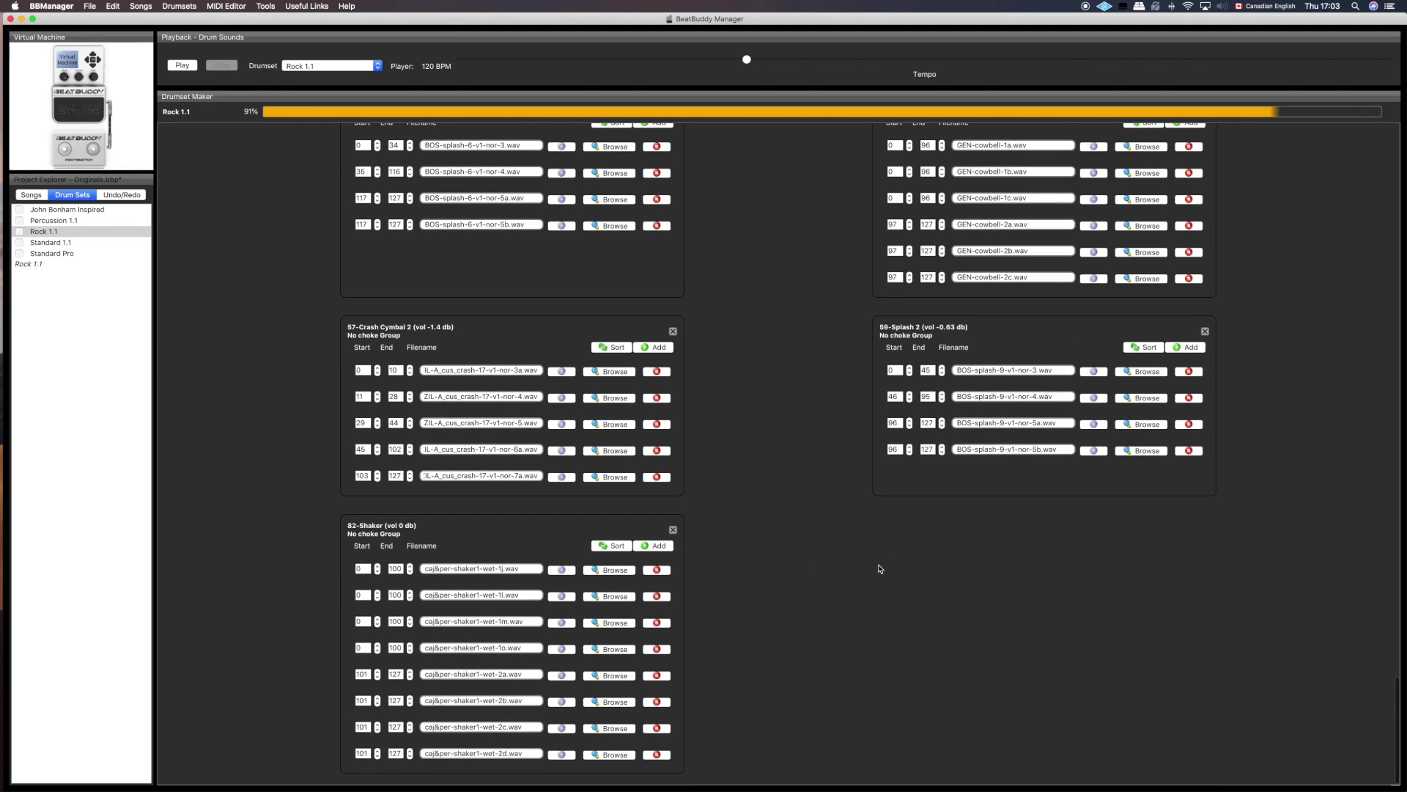
scroll(880, 568, "up", 1)
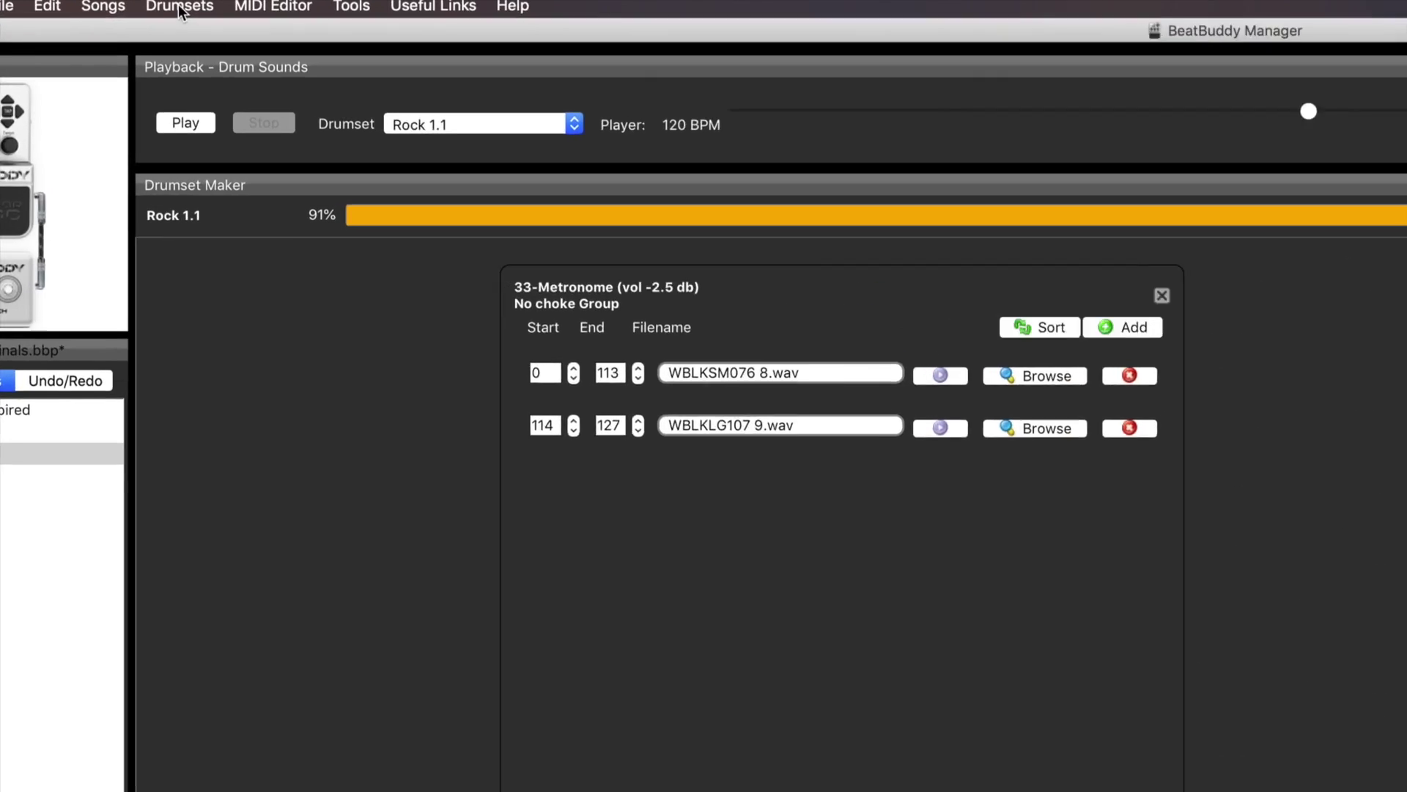
Add a blank instrument to Rock 1.1, name it Bongo, and give it MIDI ID 61
left_click(181, 5)
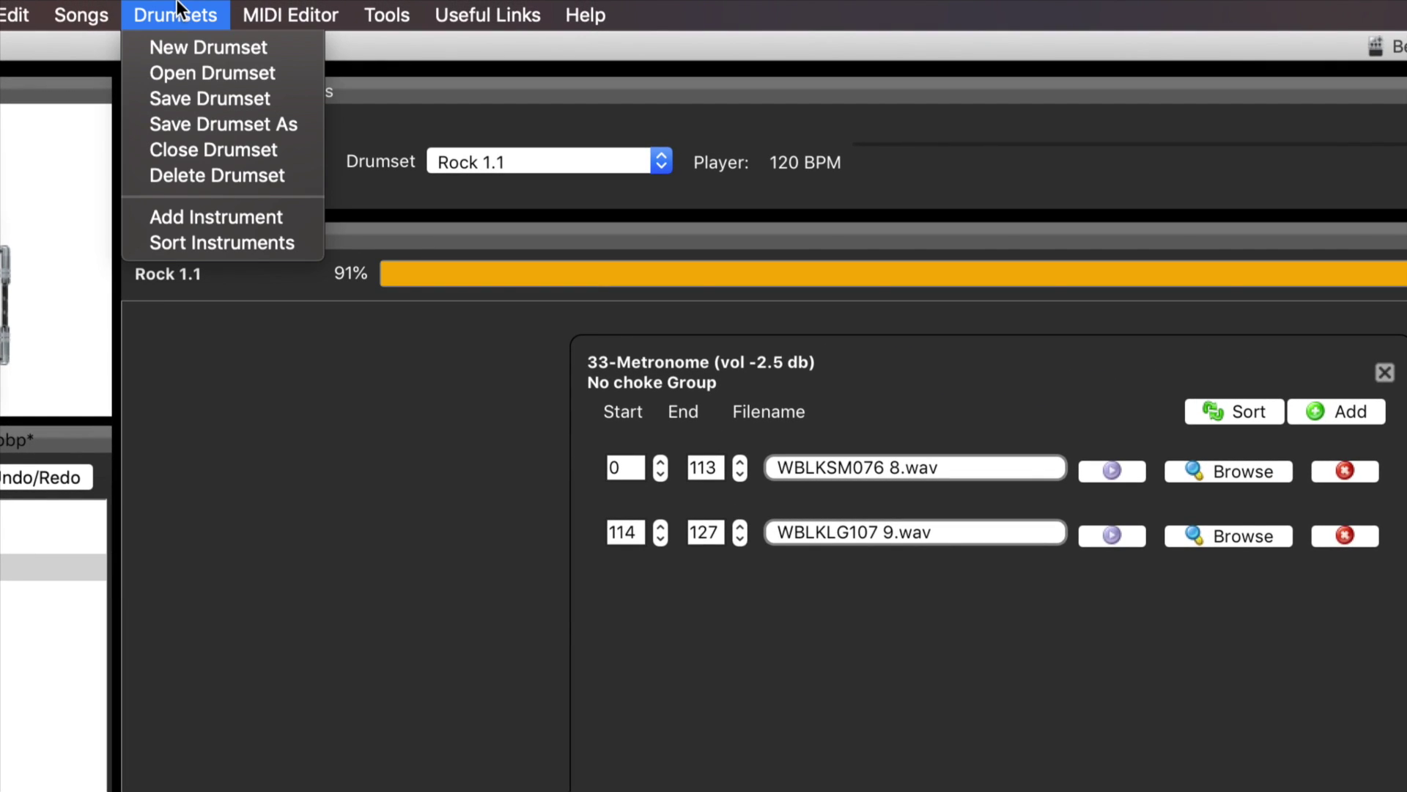
left_click(198, 210)
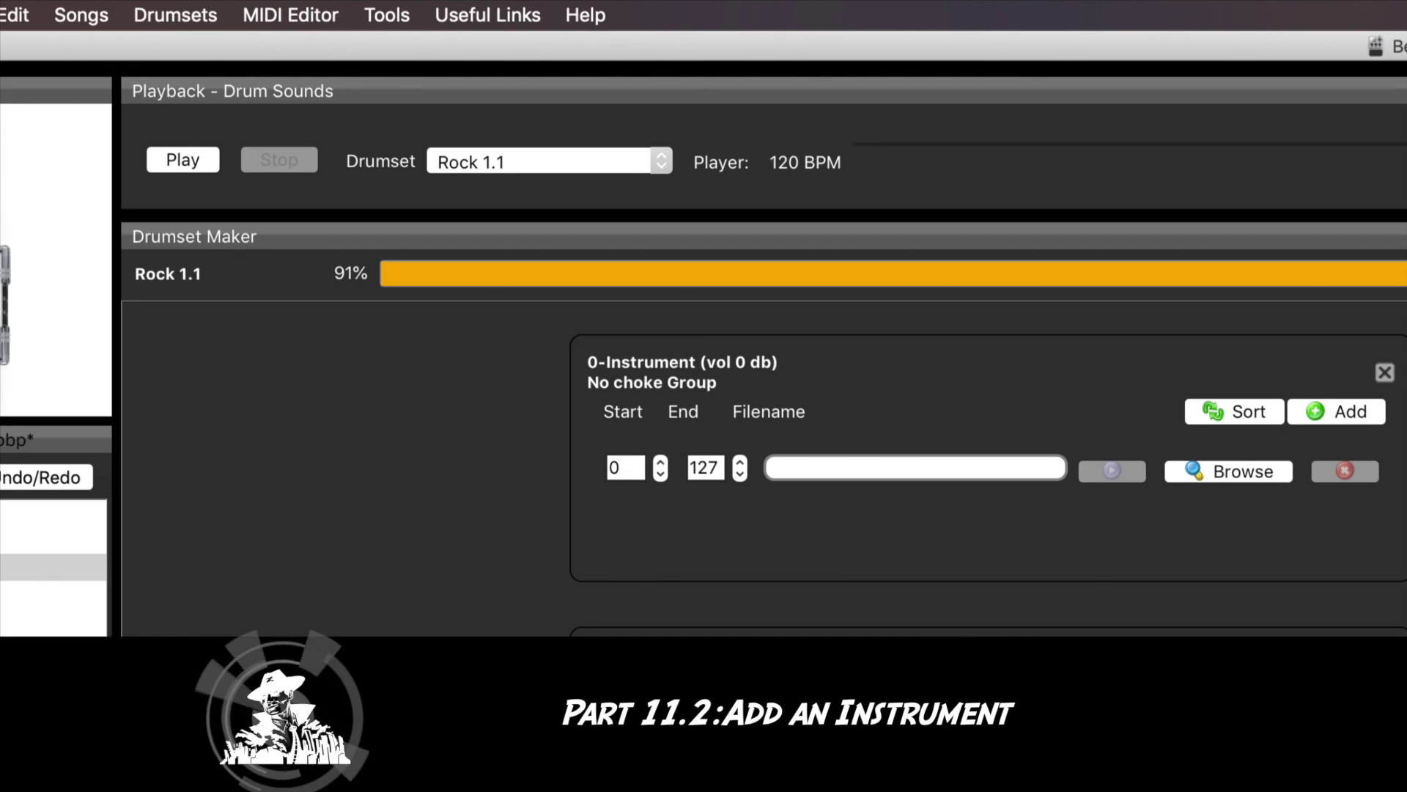
left_click(653, 365)
left_click_drag(788, 318, 605, 315)
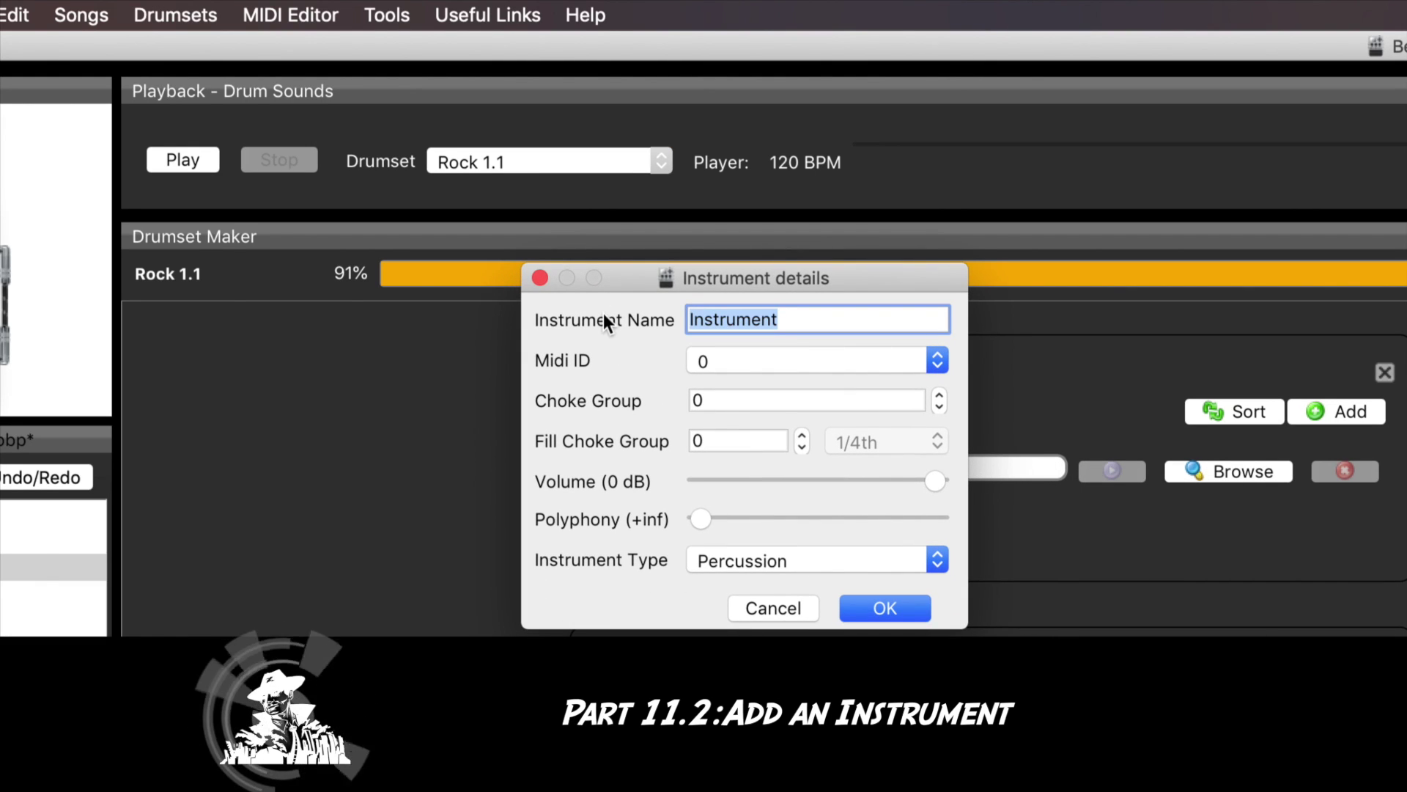
type("Bongo")
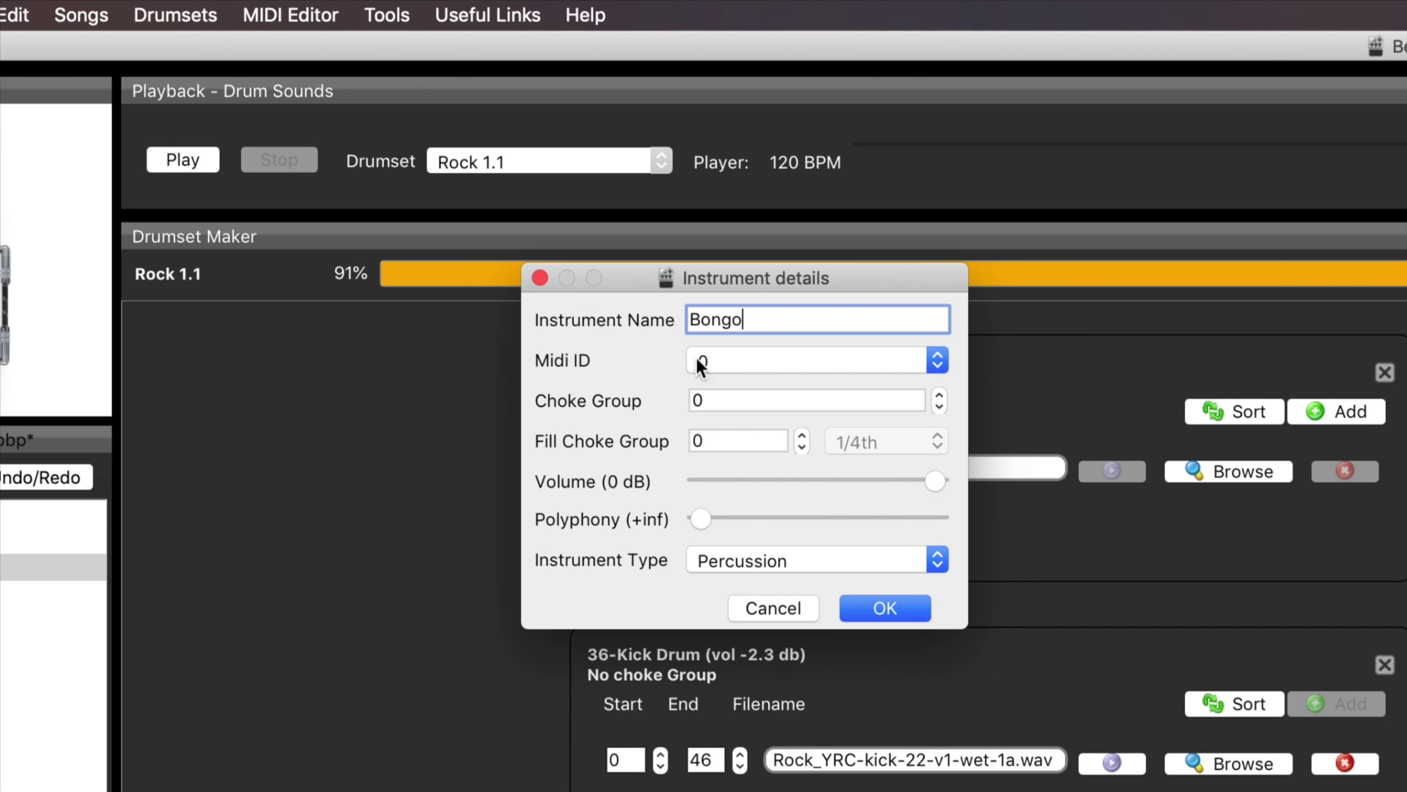
left_click(730, 360)
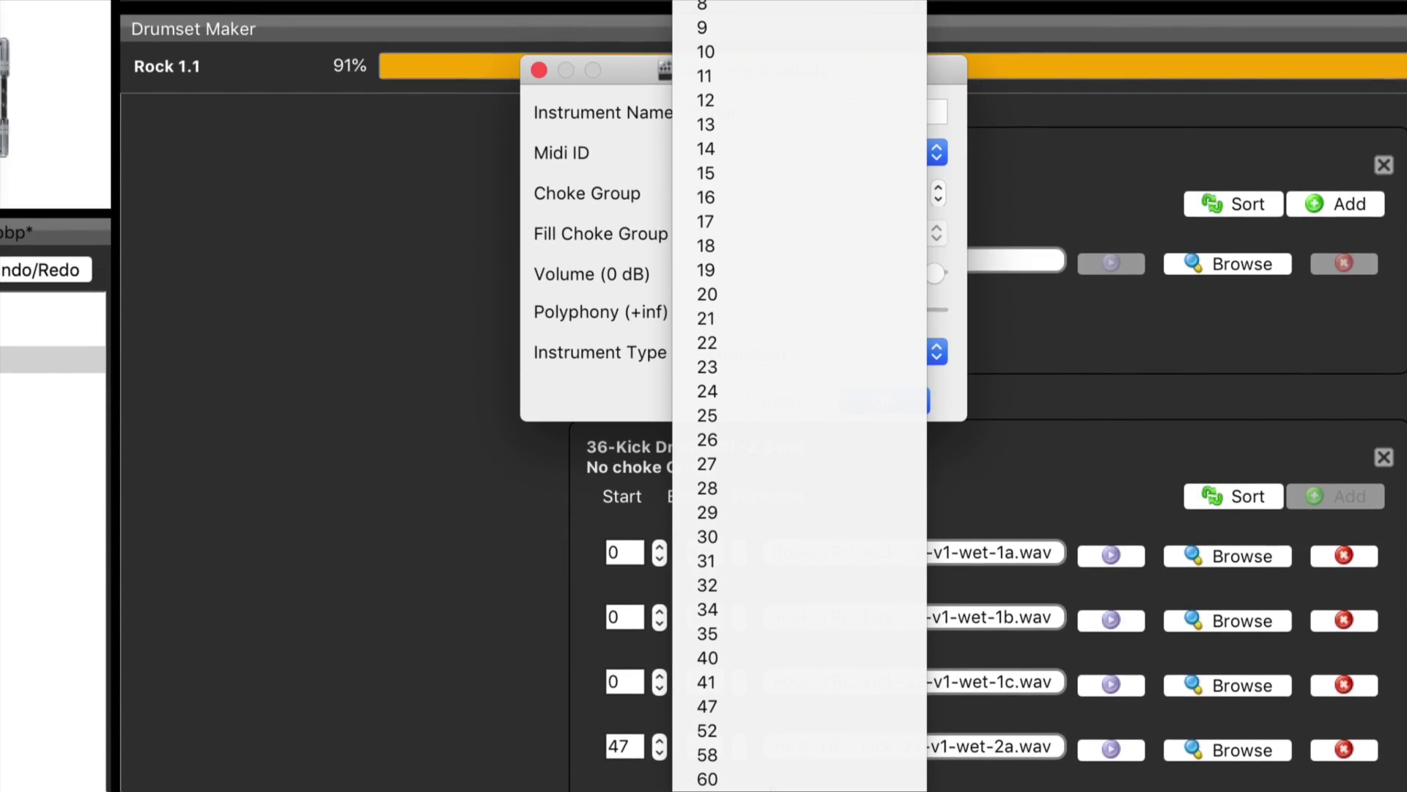
left_click(766, 745)
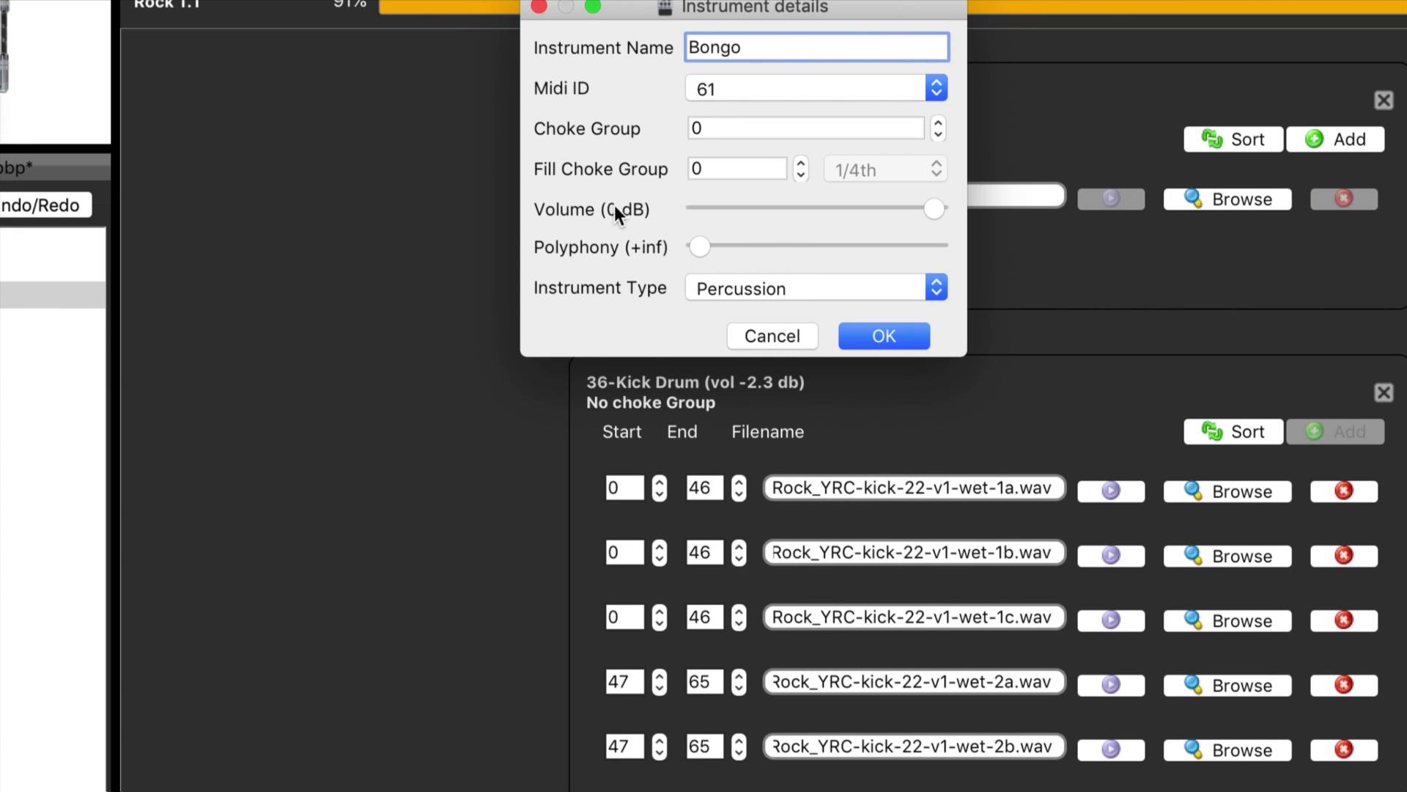
left_click(893, 333)
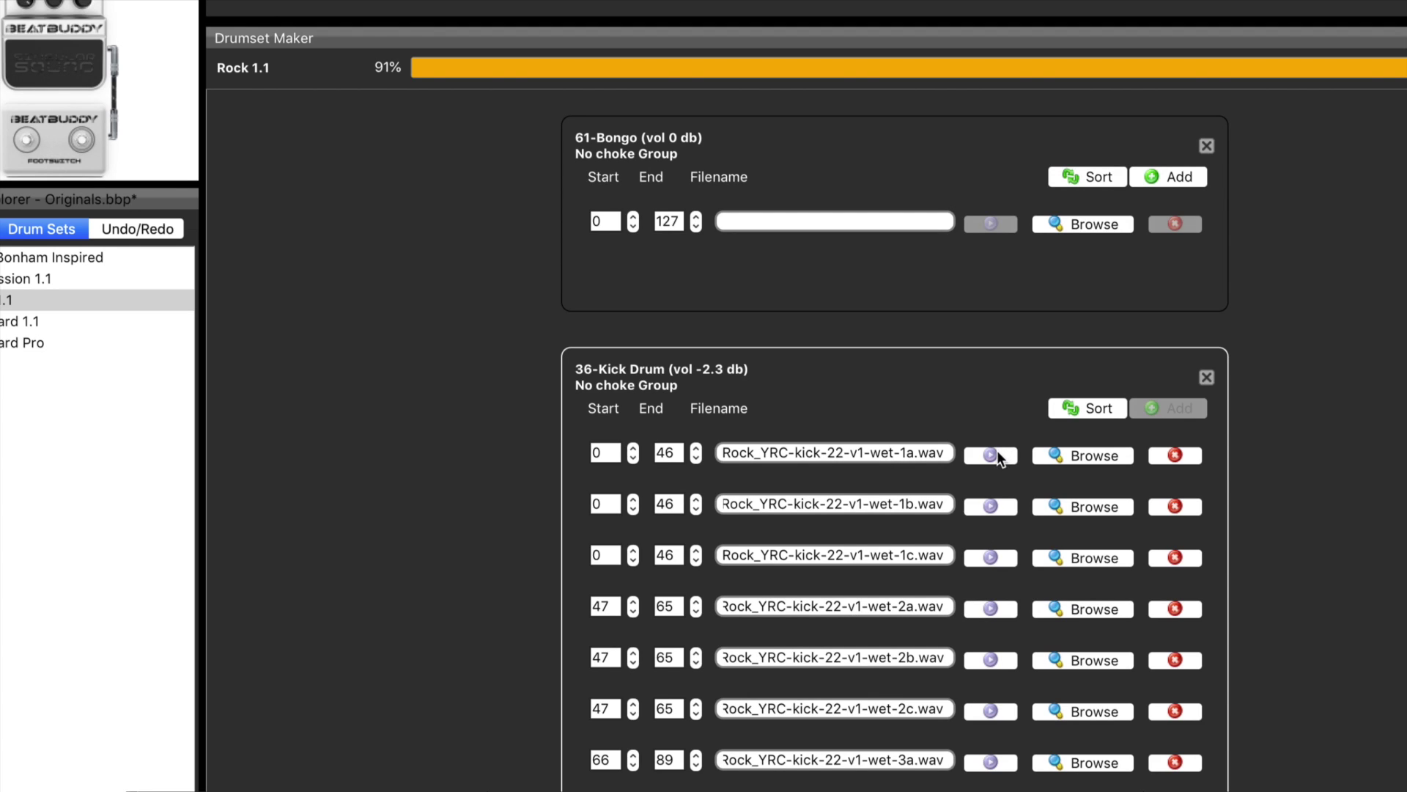
scroll(997, 456, "down", 4)
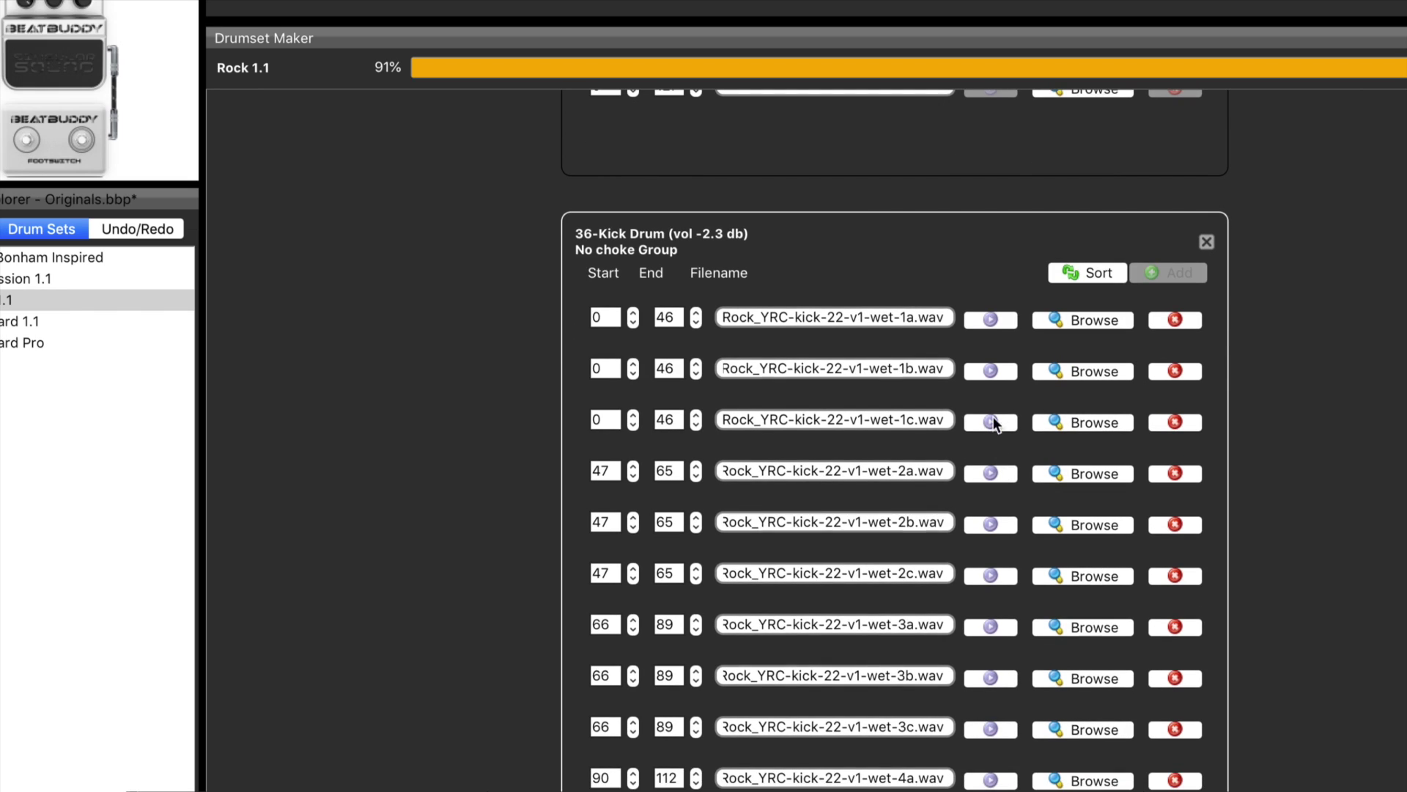
left_click(991, 319)
scroll(1000, 475, "down", 4)
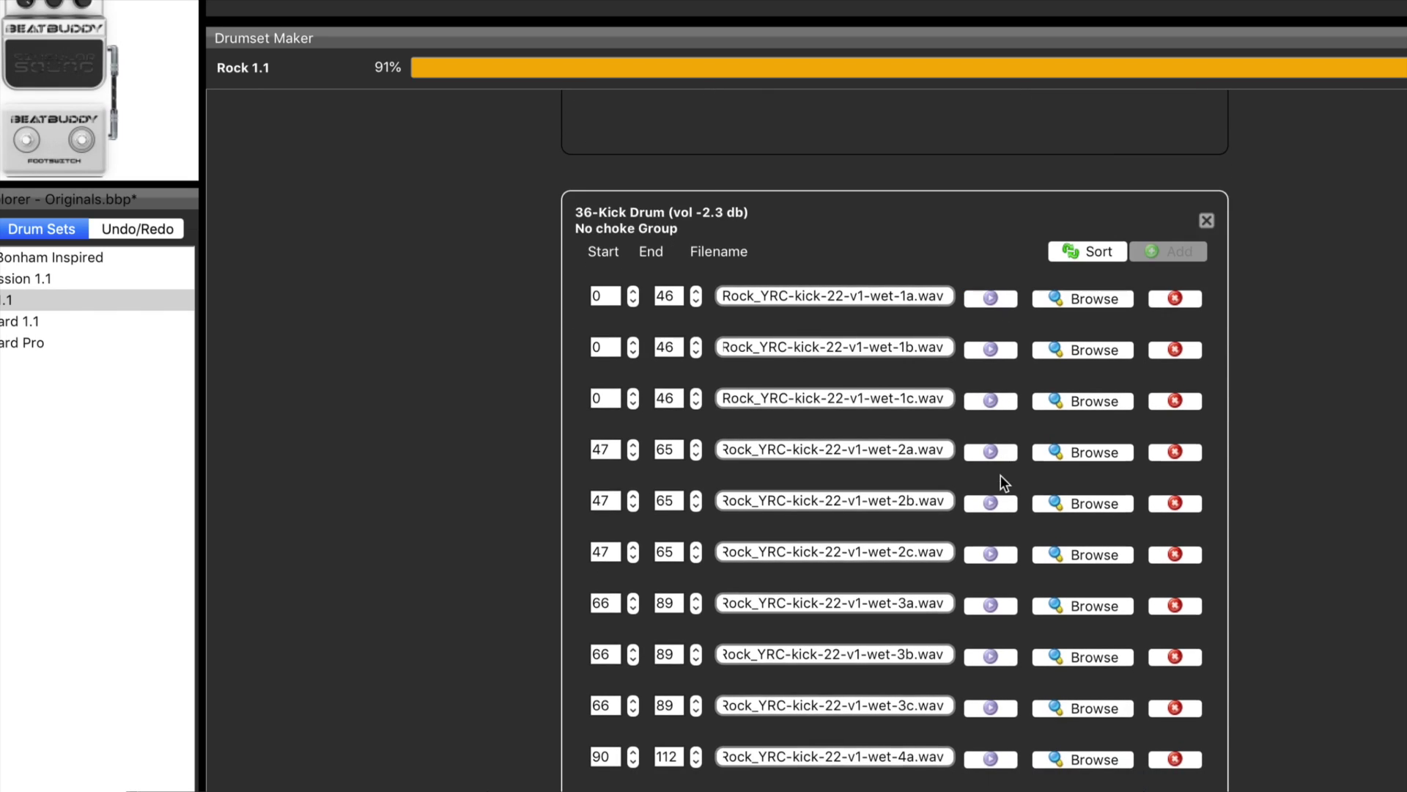
scroll(1002, 492, "down", 4)
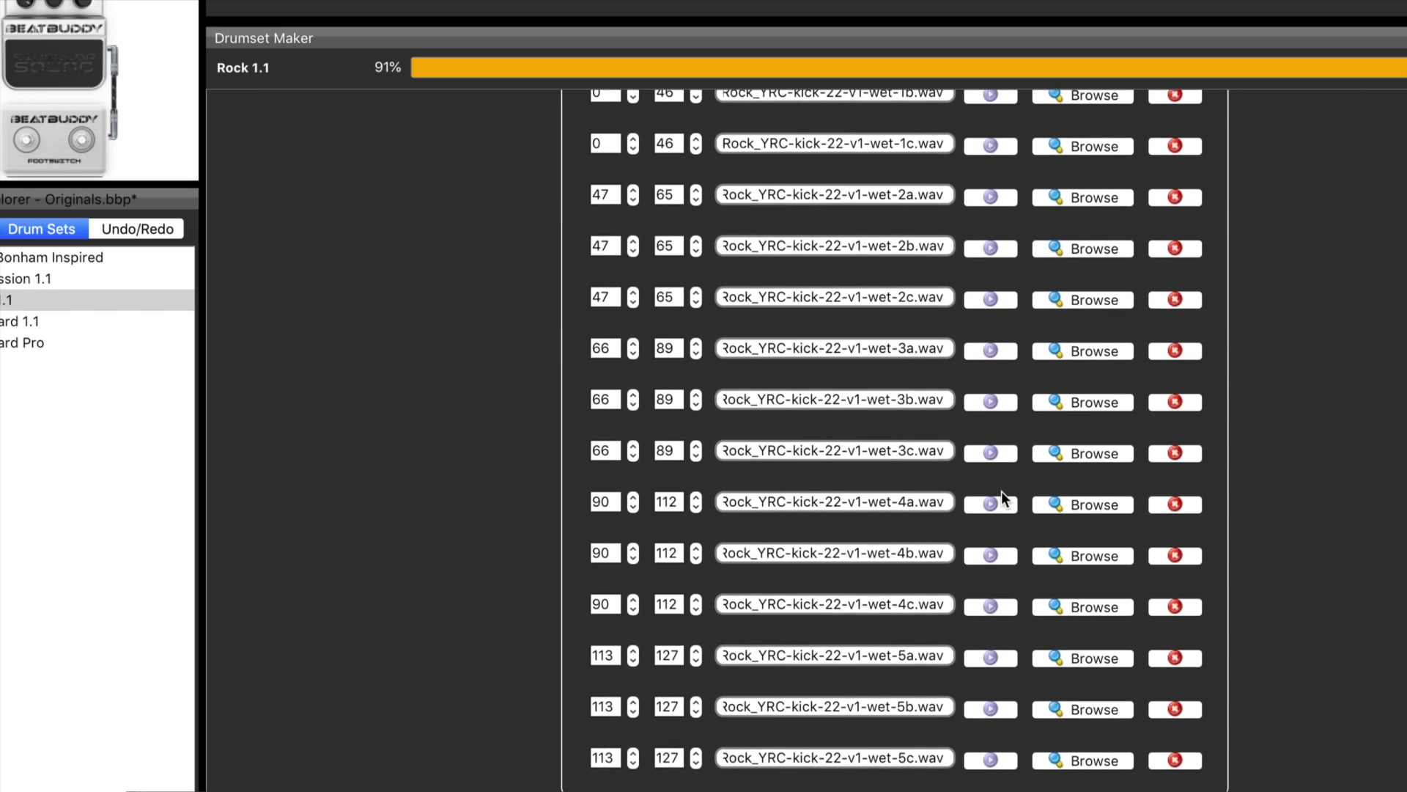
scroll(1001, 491, "down", 10)
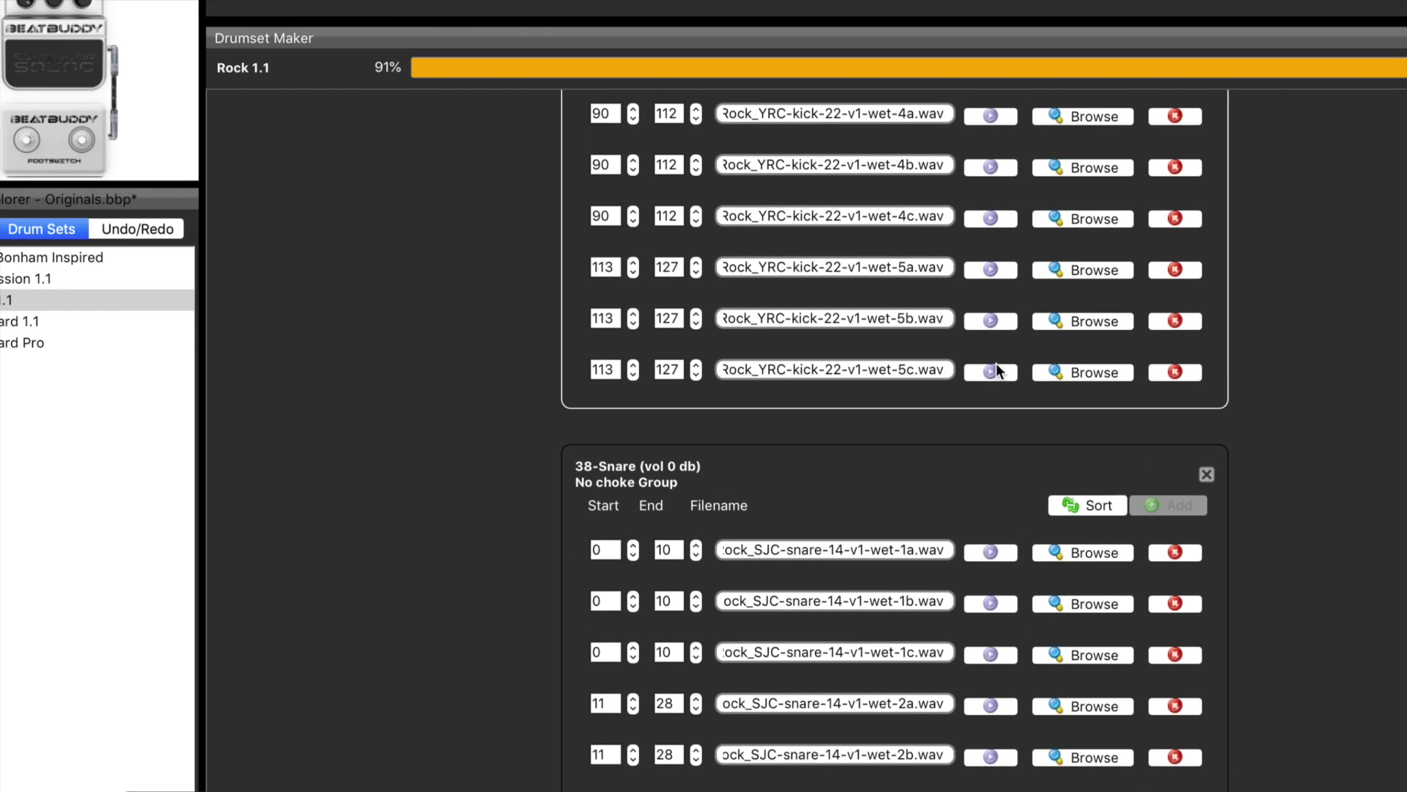
left_click(995, 371)
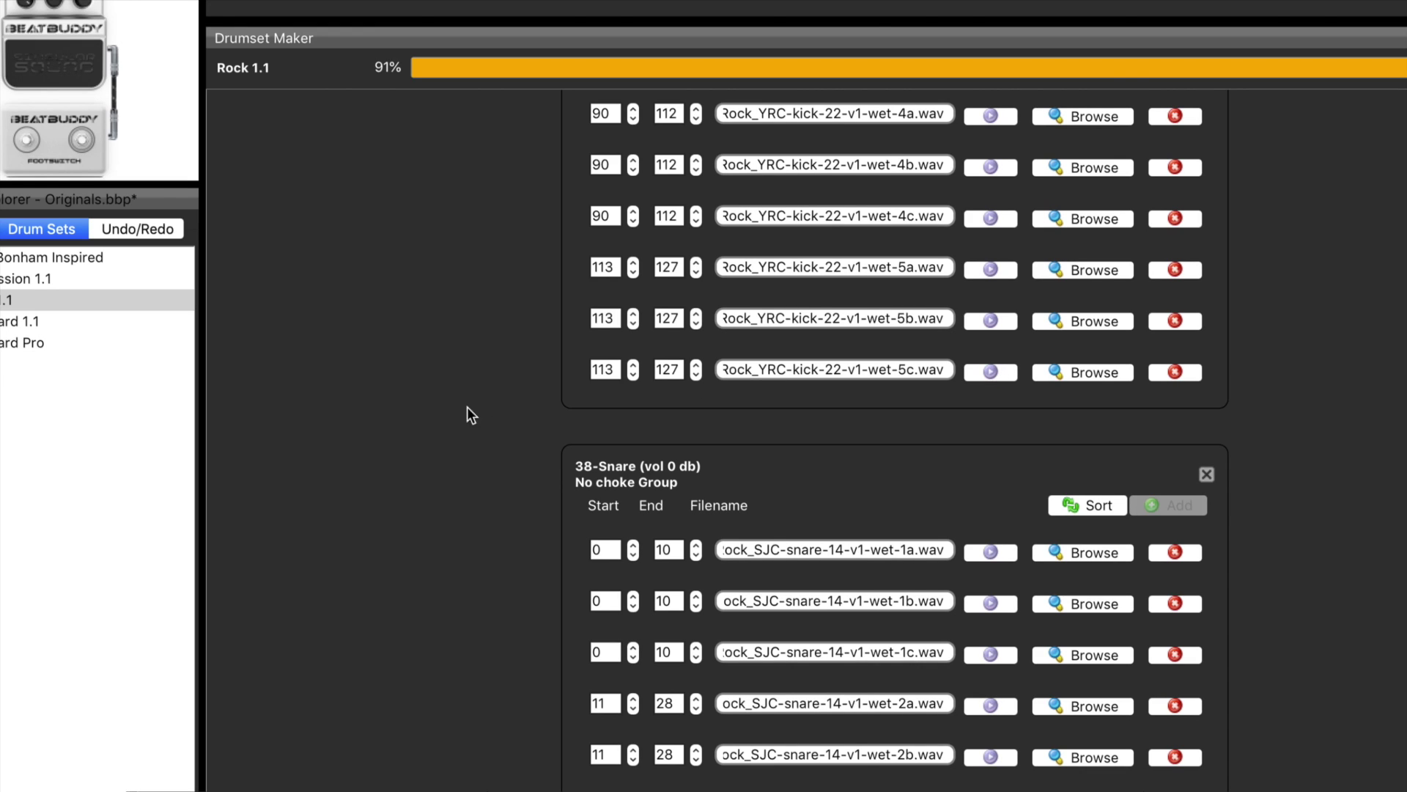
scroll(449, 459, "up", 1)
scroll(449, 459, "up", 10)
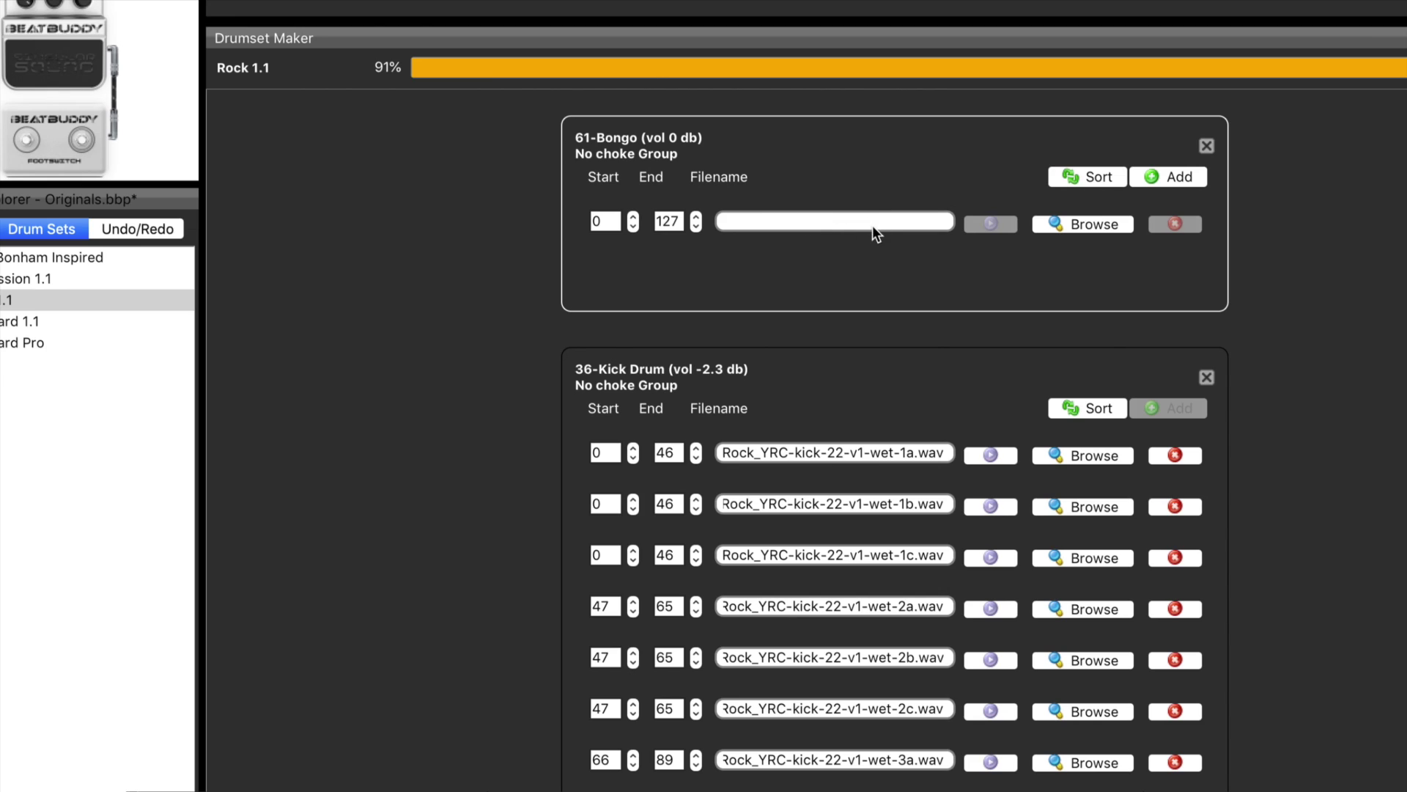
Assign LAT-bongo_hi-v01-open-3d.wav from BB_lib > wave_sources > Latin 1.2_WAVES to the 61-Bongo slot
left_click(1113, 232)
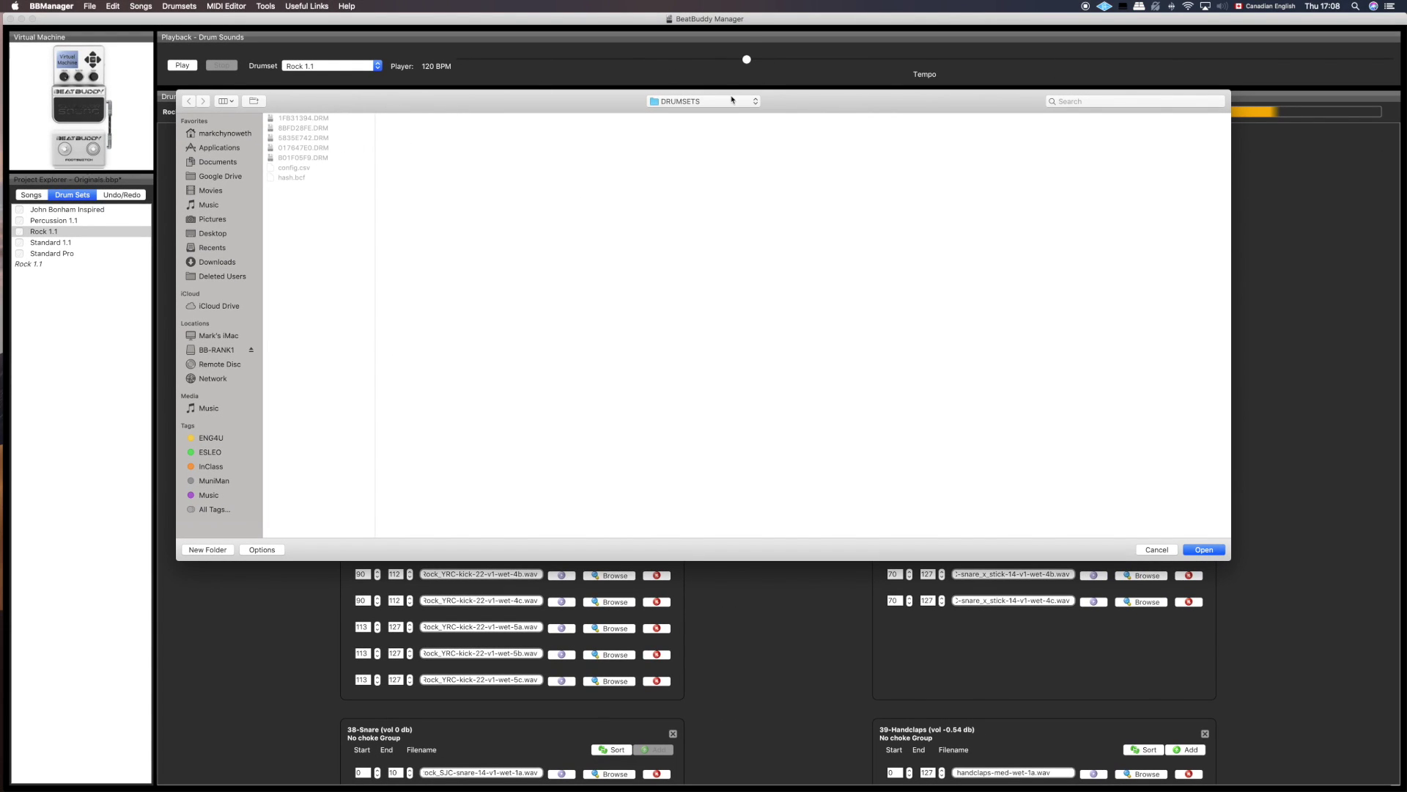
left_click(675, 101)
left_click(693, 124)
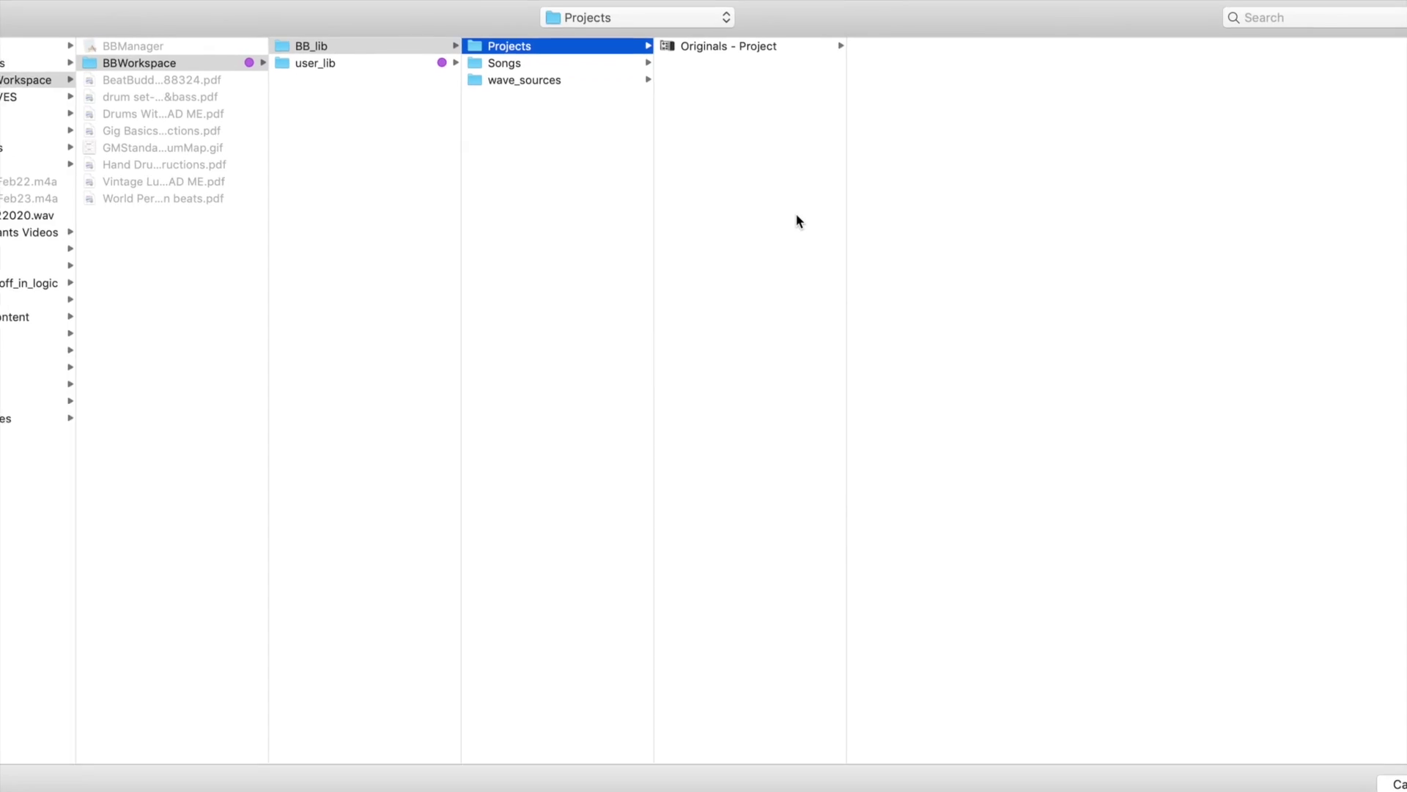
left_click(555, 80)
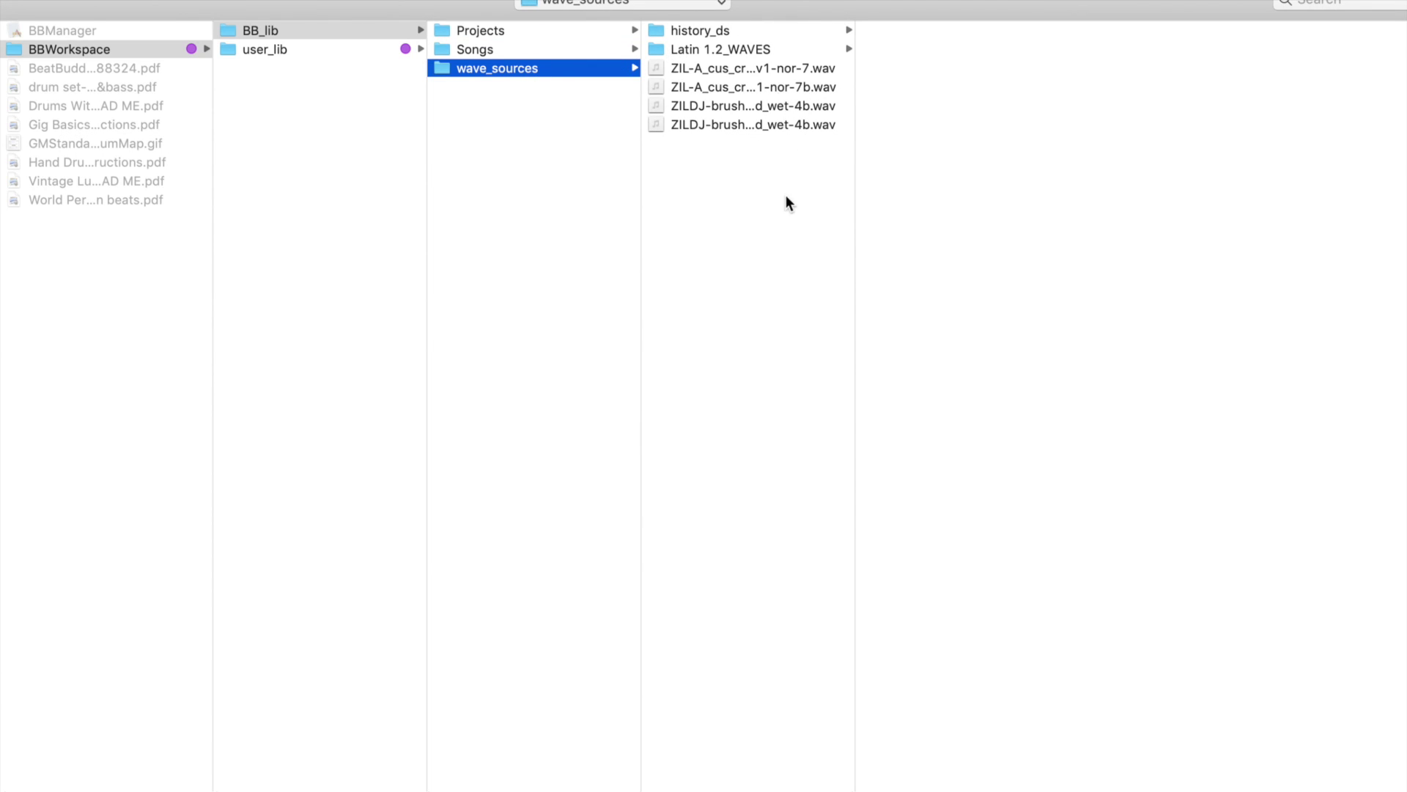
left_click(824, 110)
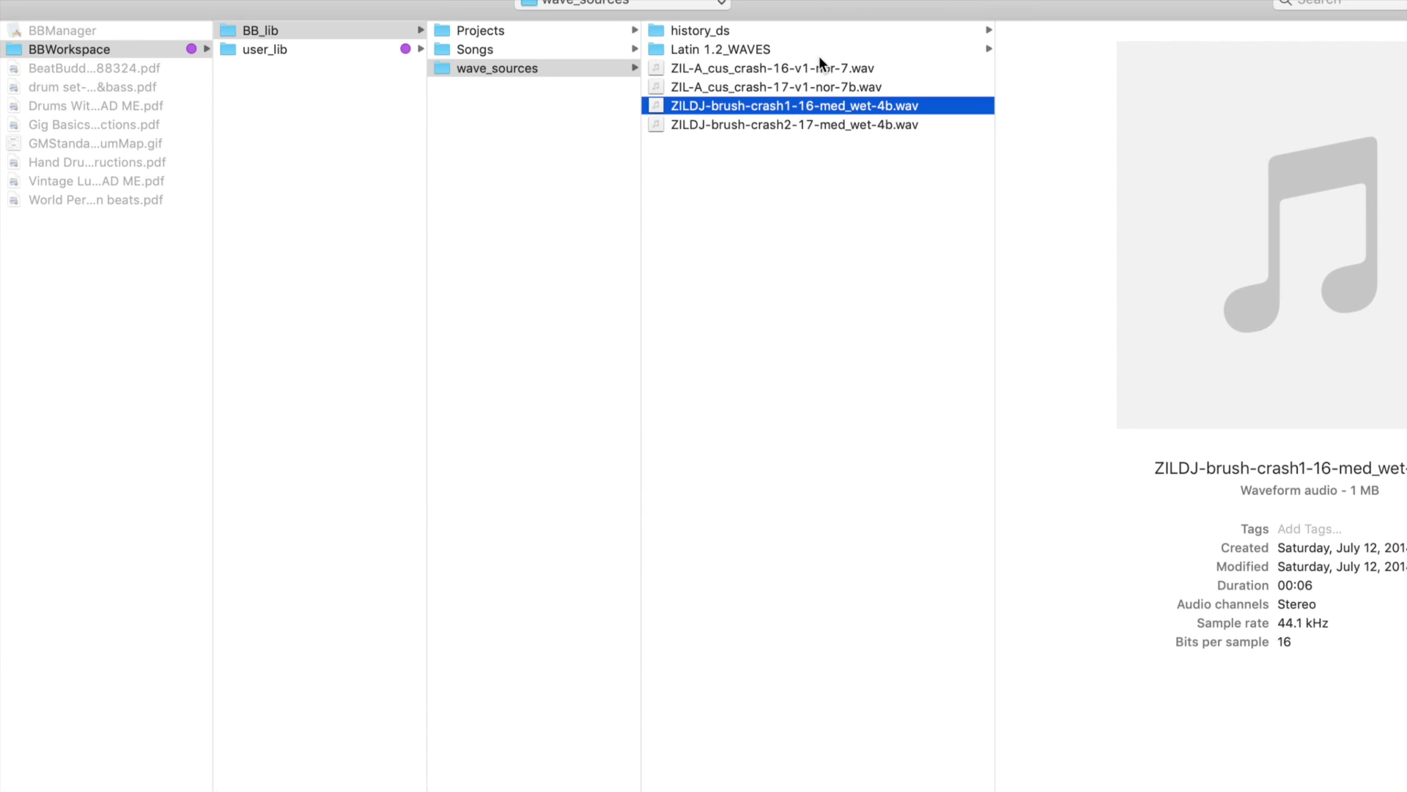
left_click(798, 47)
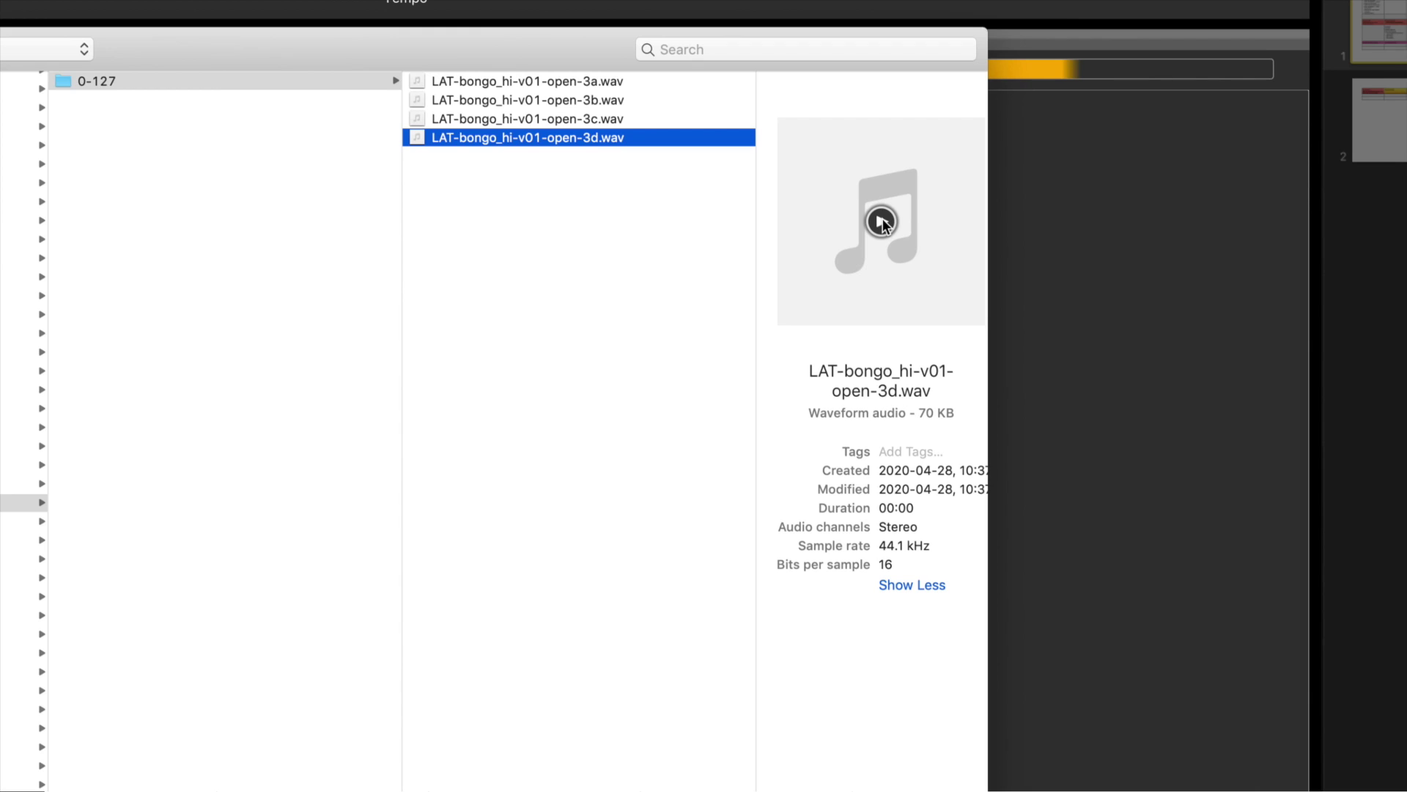
left_click(882, 222)
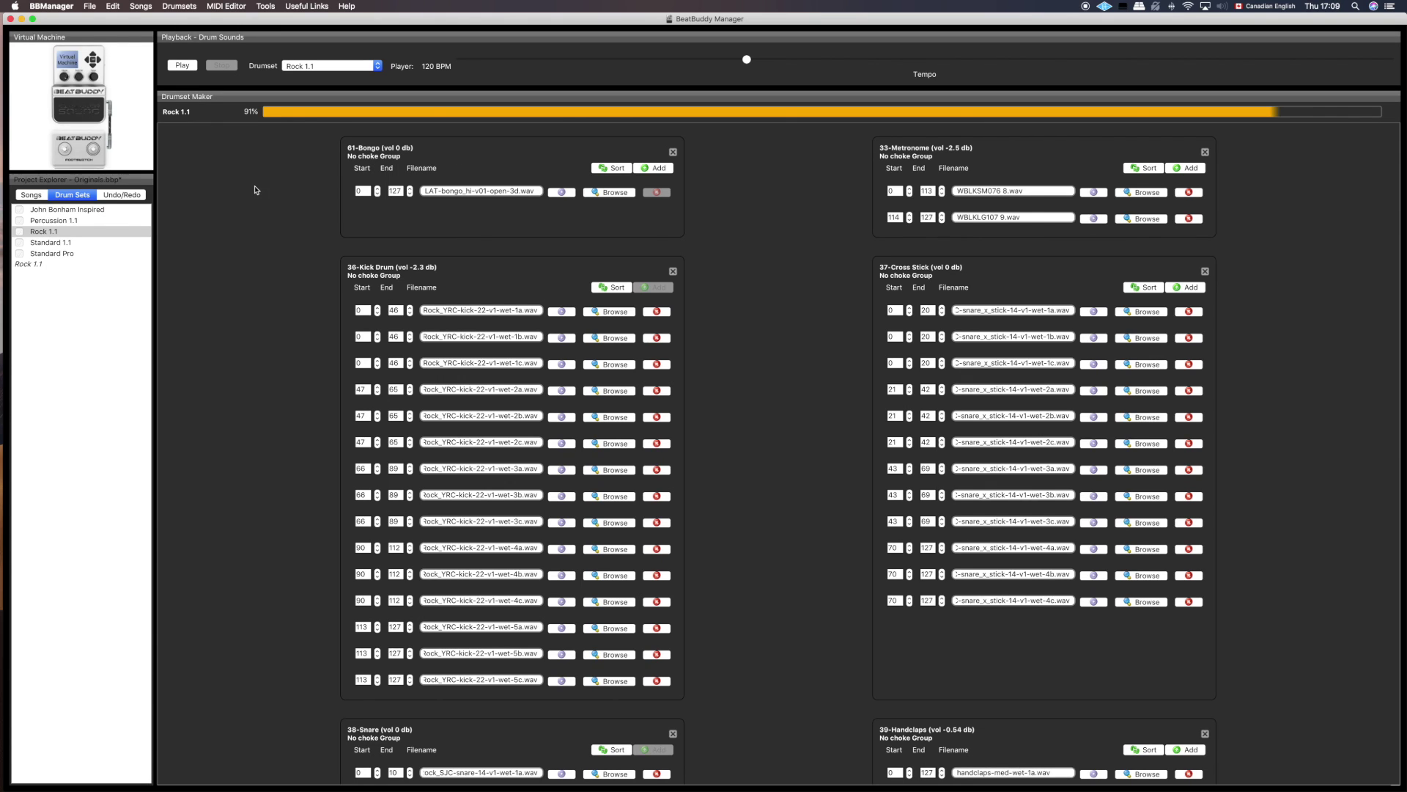
Save the Rock 1.1 drum set with the 61-Bongo instrument using Drumsets > Save Drumset
left_click(179, 6)
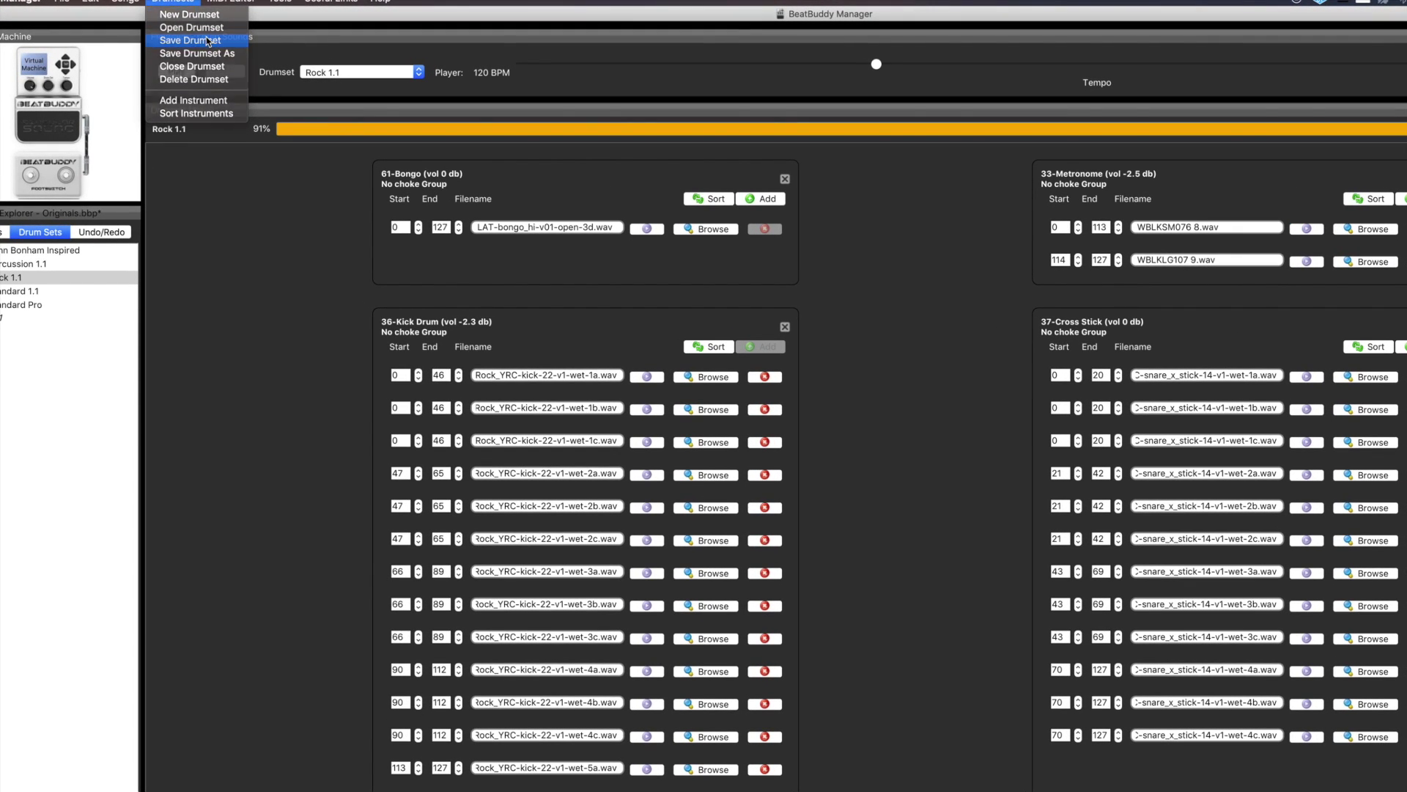
left_click(194, 40)
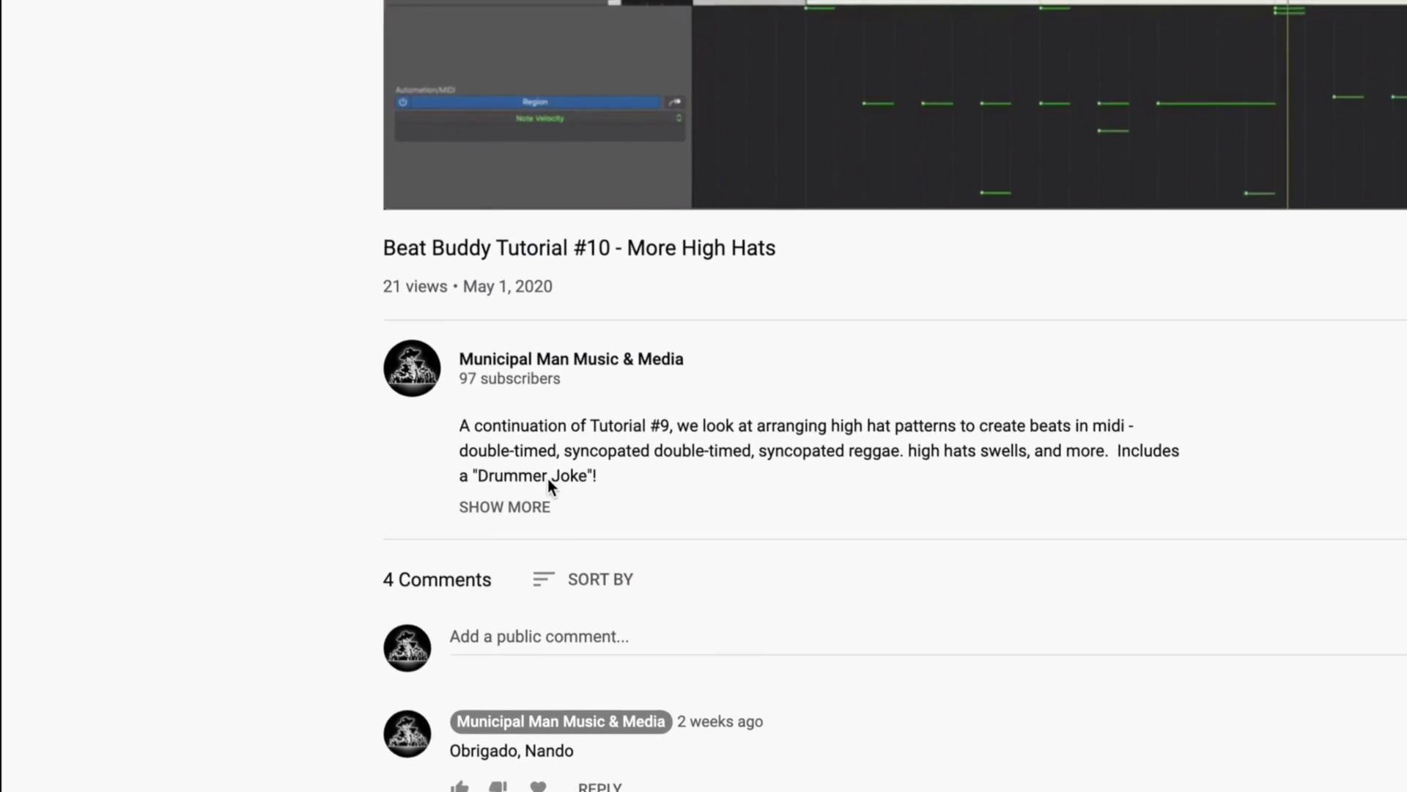
Follow the video description's link to Donate with PayPal, then show the Originals songs in BeatBuddy Manager
left_click(521, 508)
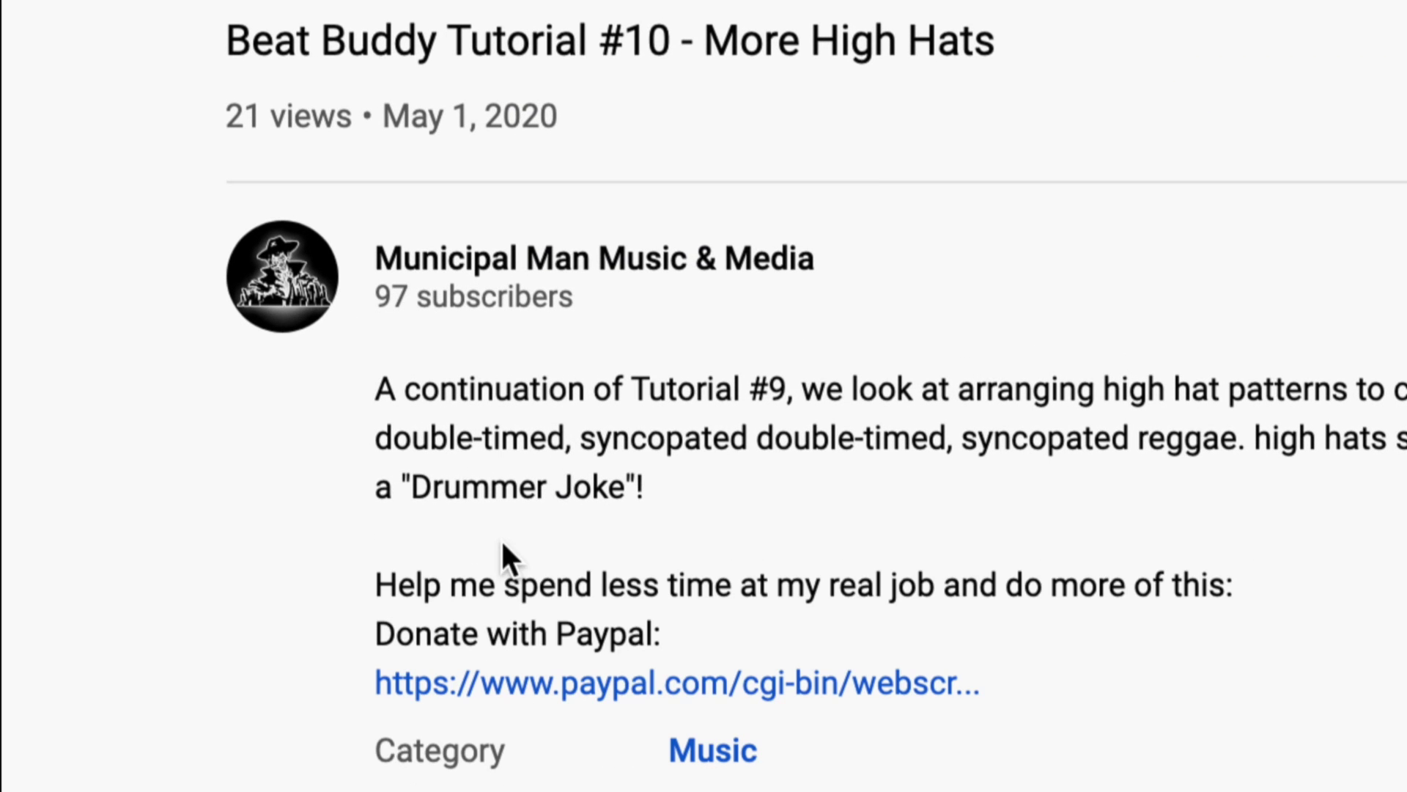
left_click(614, 691)
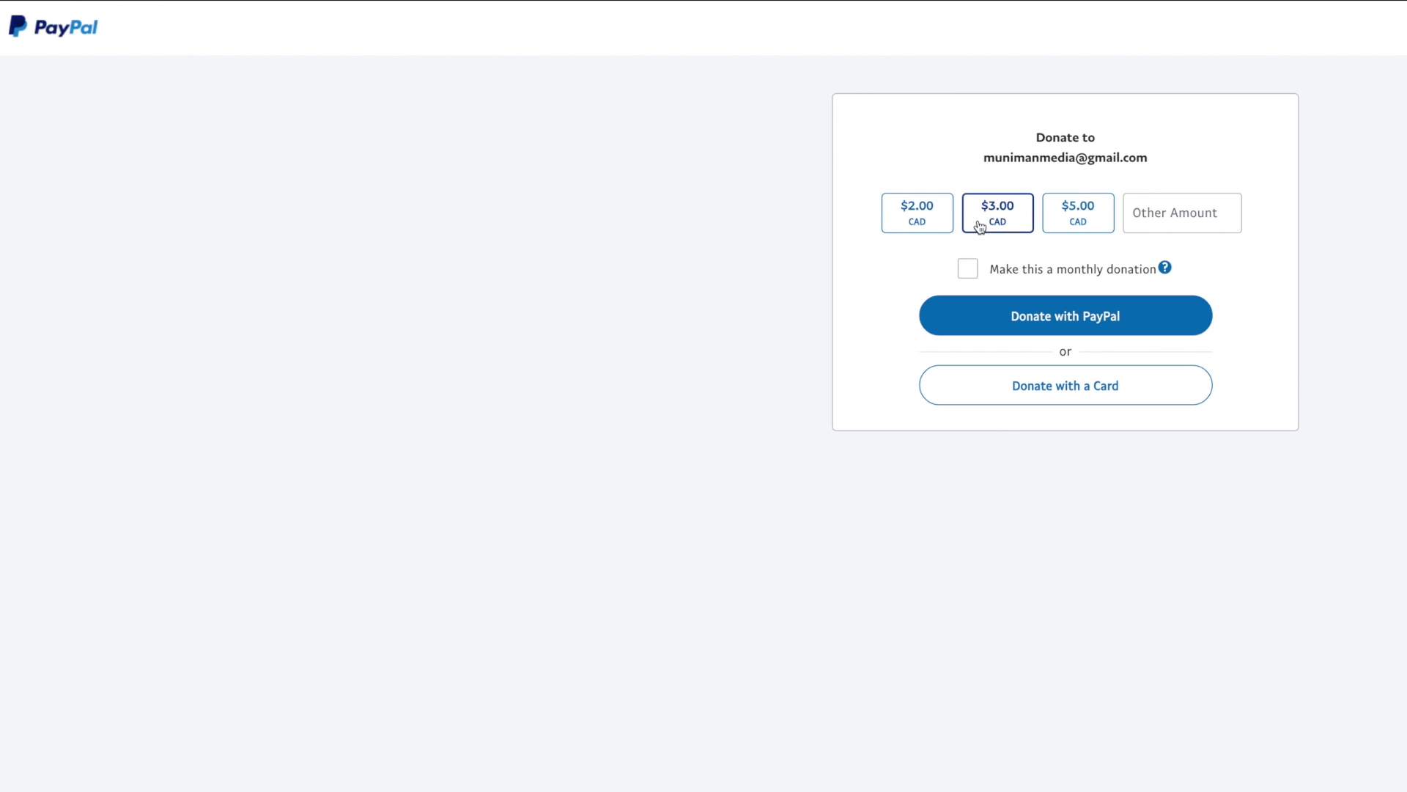
left_click(1076, 318)
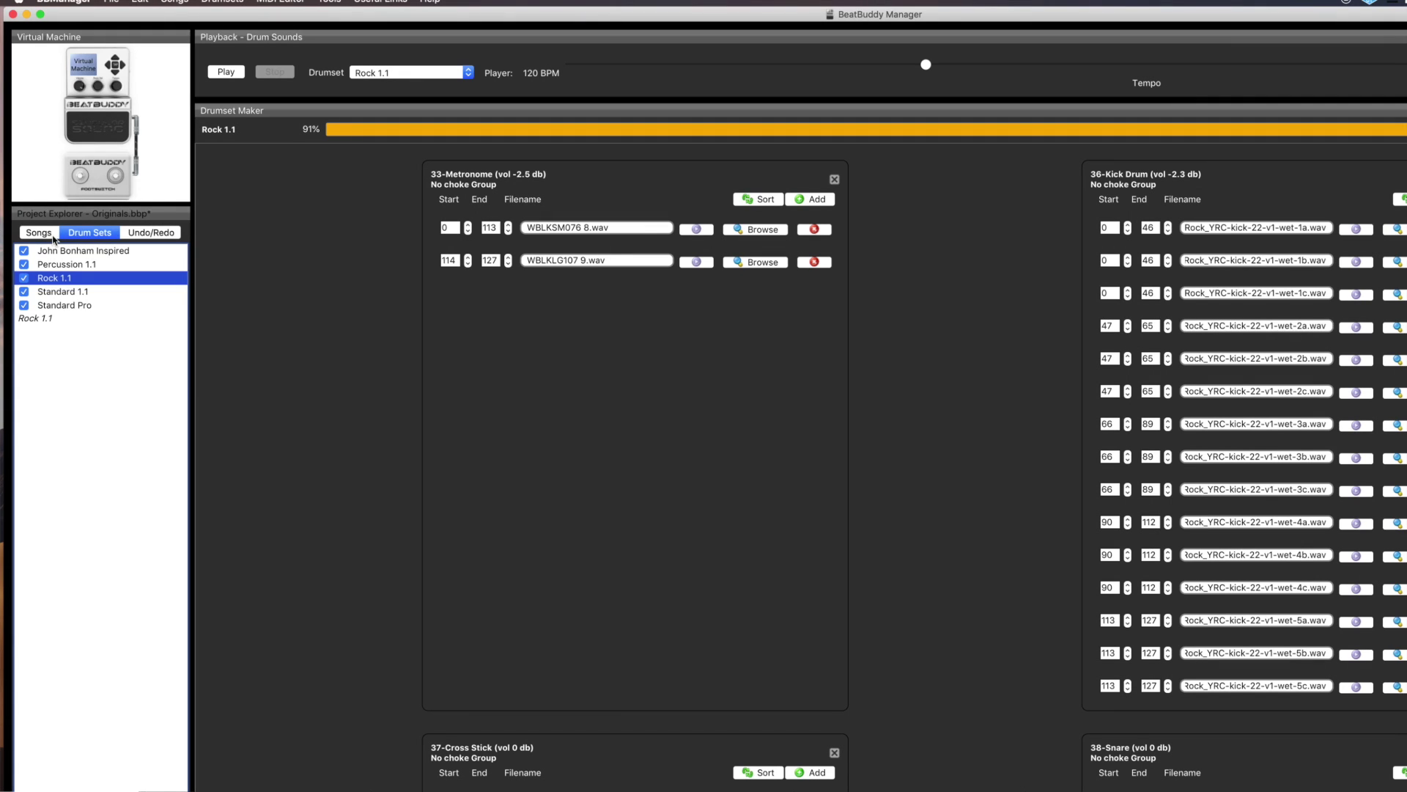
left_click(52, 237)
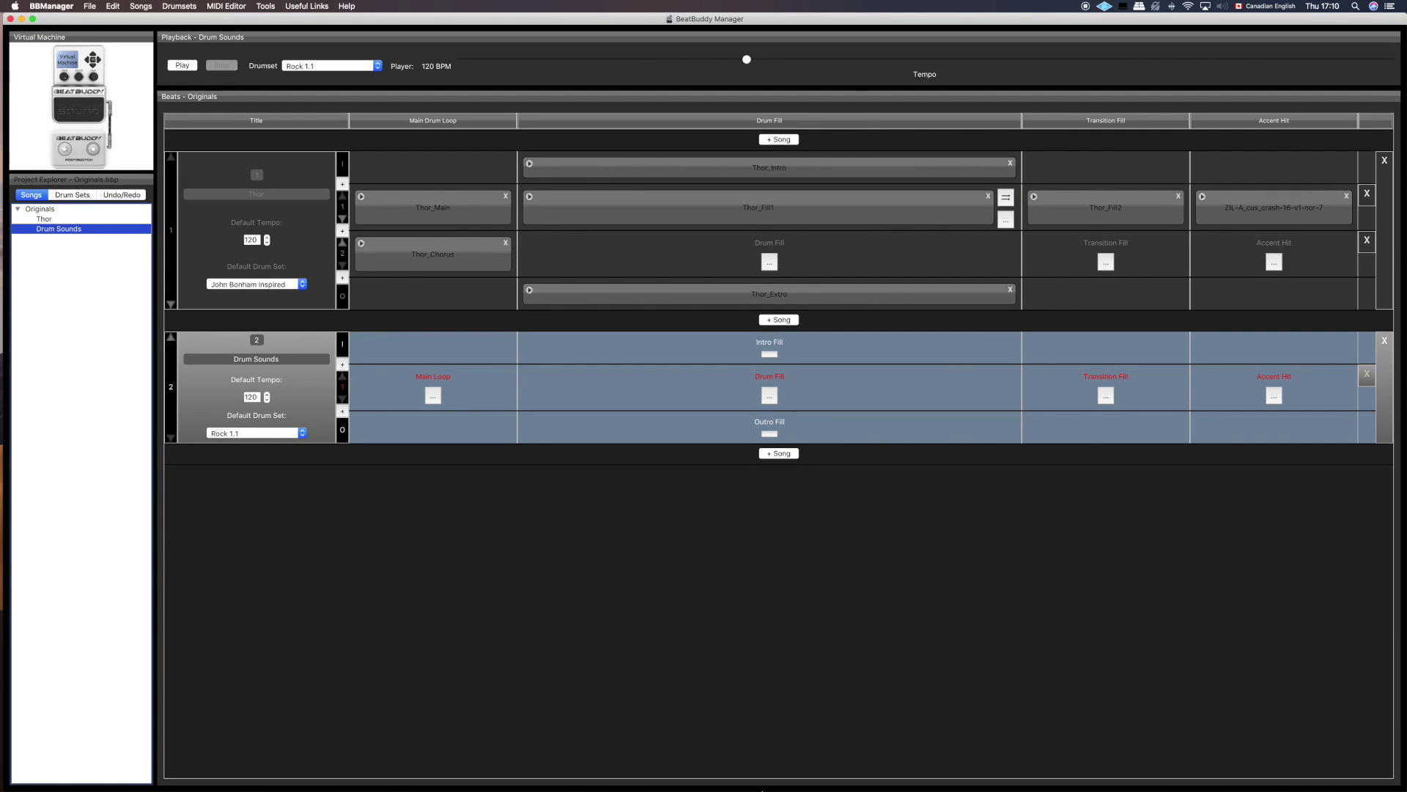
Start a new Logic Pro X project with a software instrument track using the Bluebird drum kit
mouse_move(557, 779)
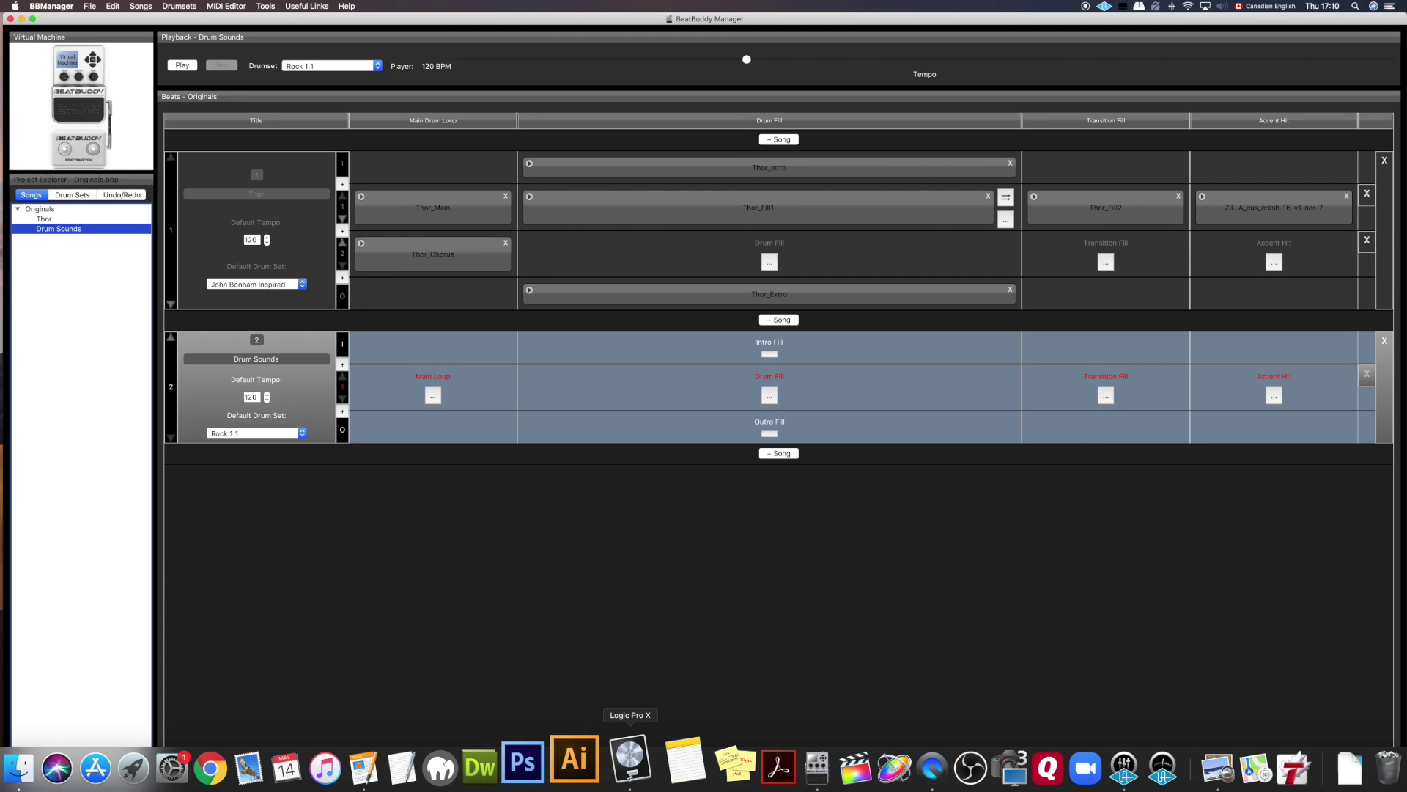
left_click(628, 774)
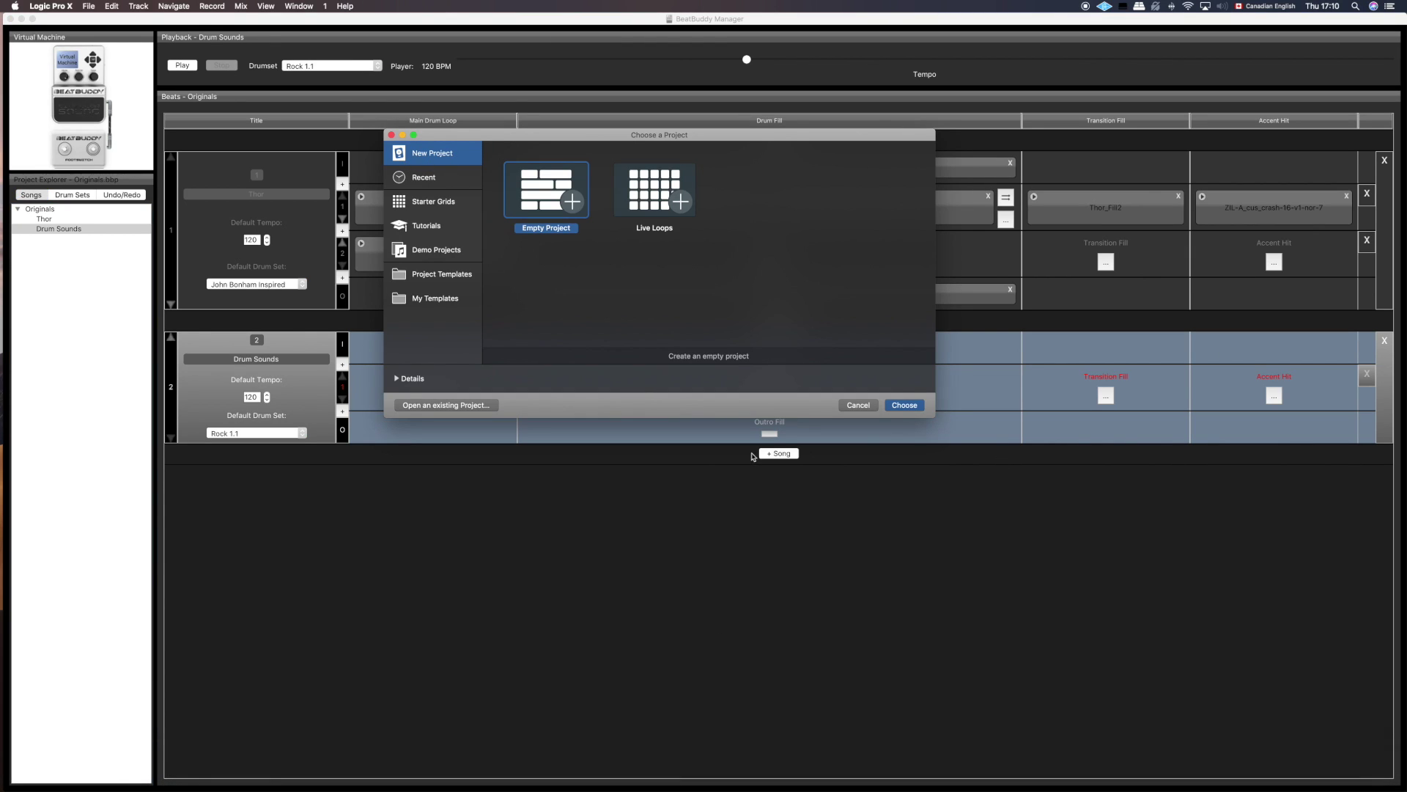
left_click(905, 404)
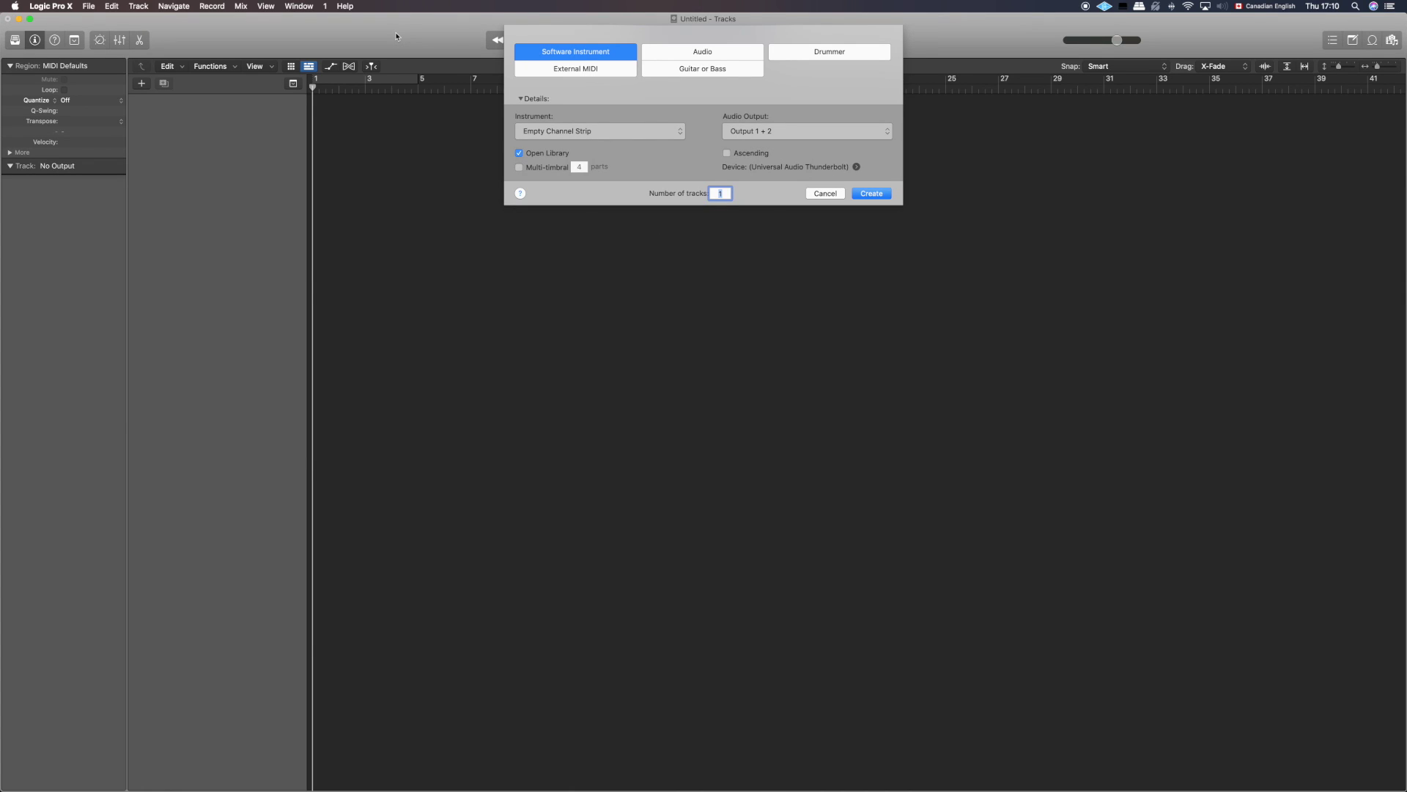
left_click(881, 197)
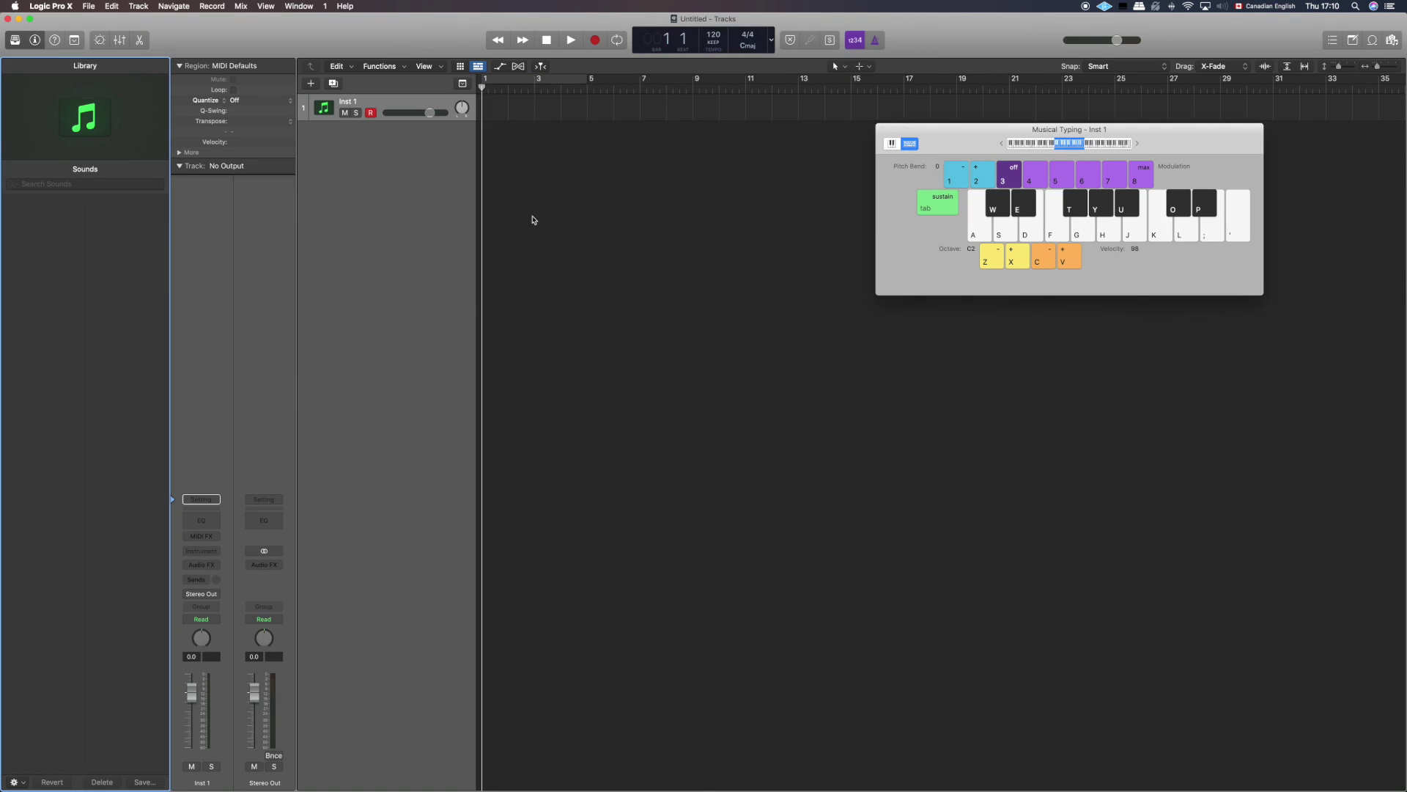
left_click(44, 212)
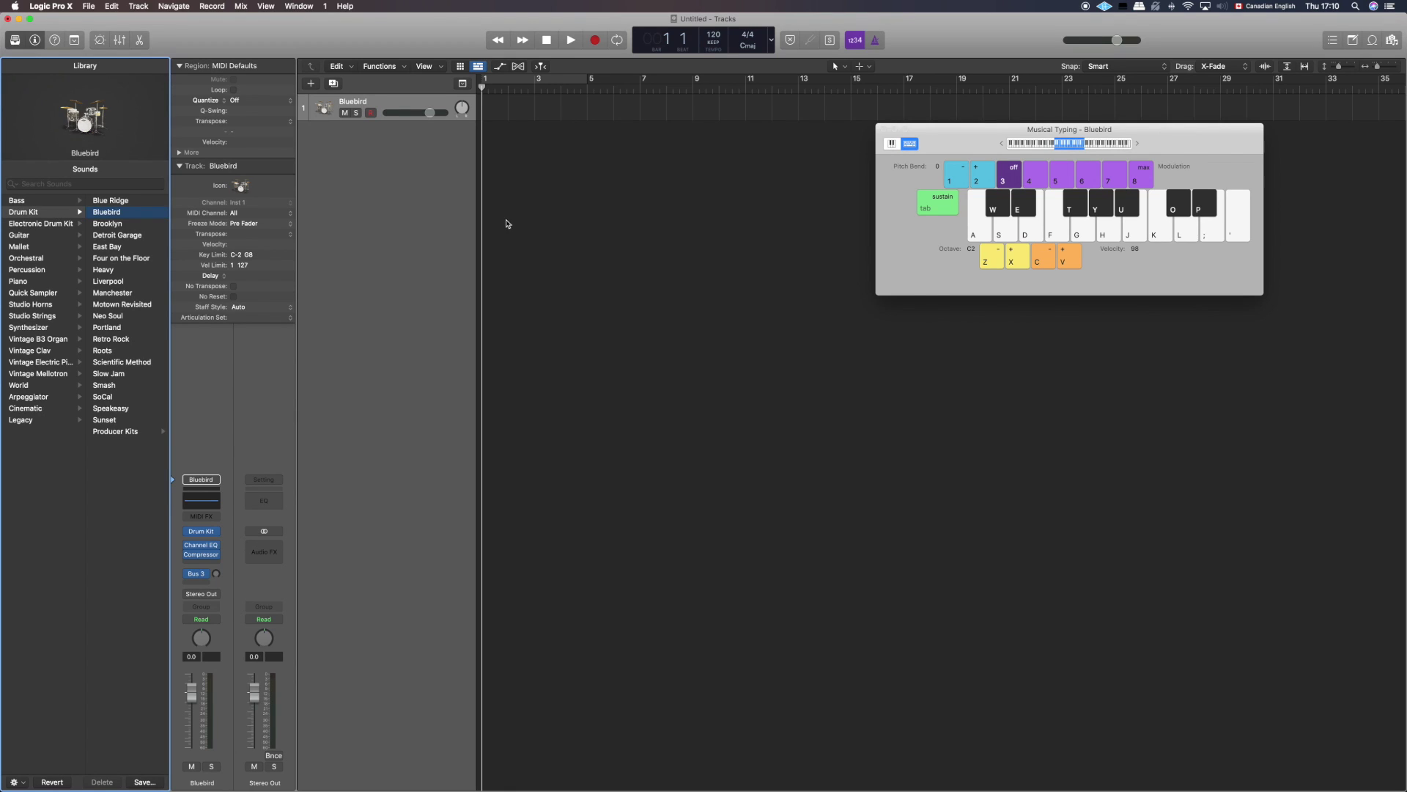
Record a few kick notes with Musical Typing, one octave lower, then stop recording
left_click_drag(964, 141, 878, 167)
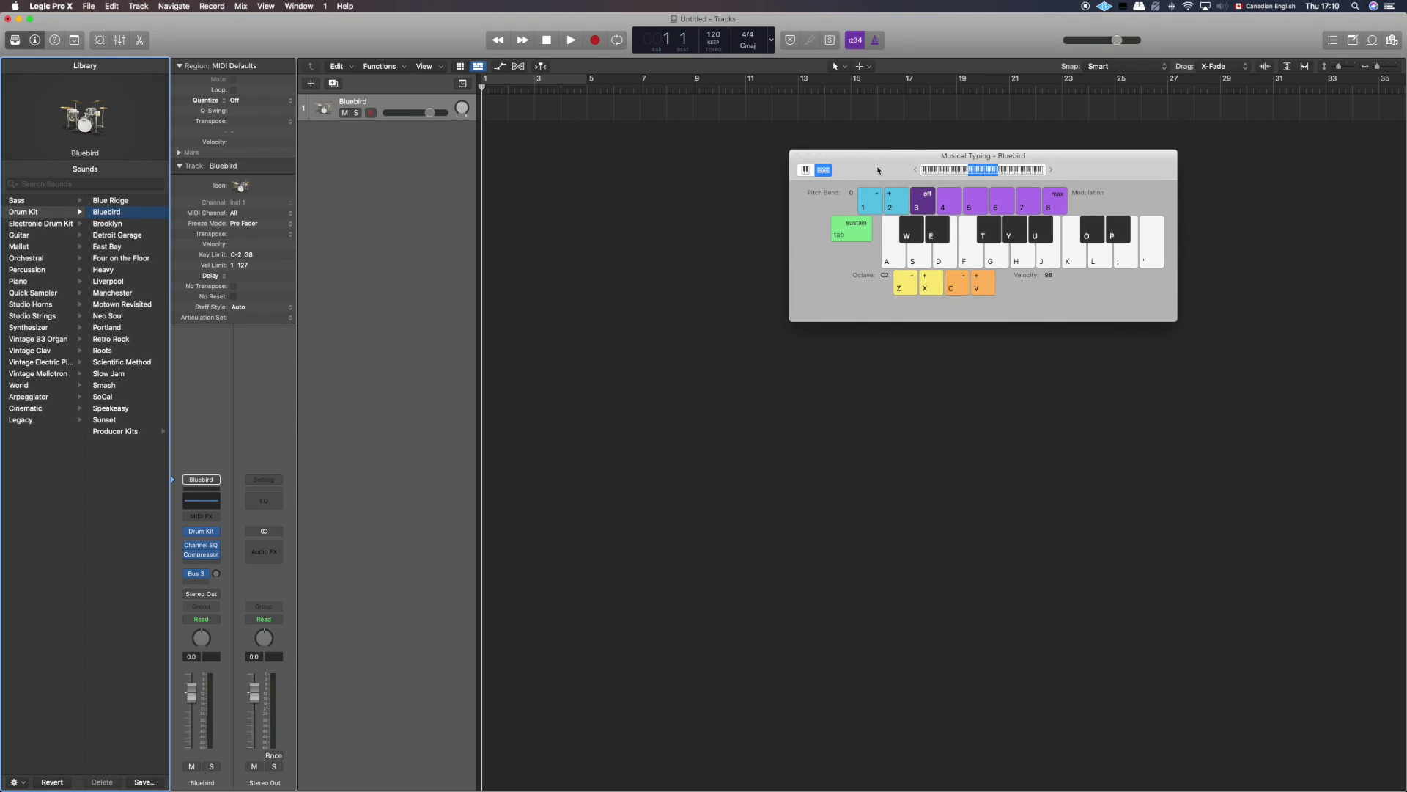
key("z")
key("z")
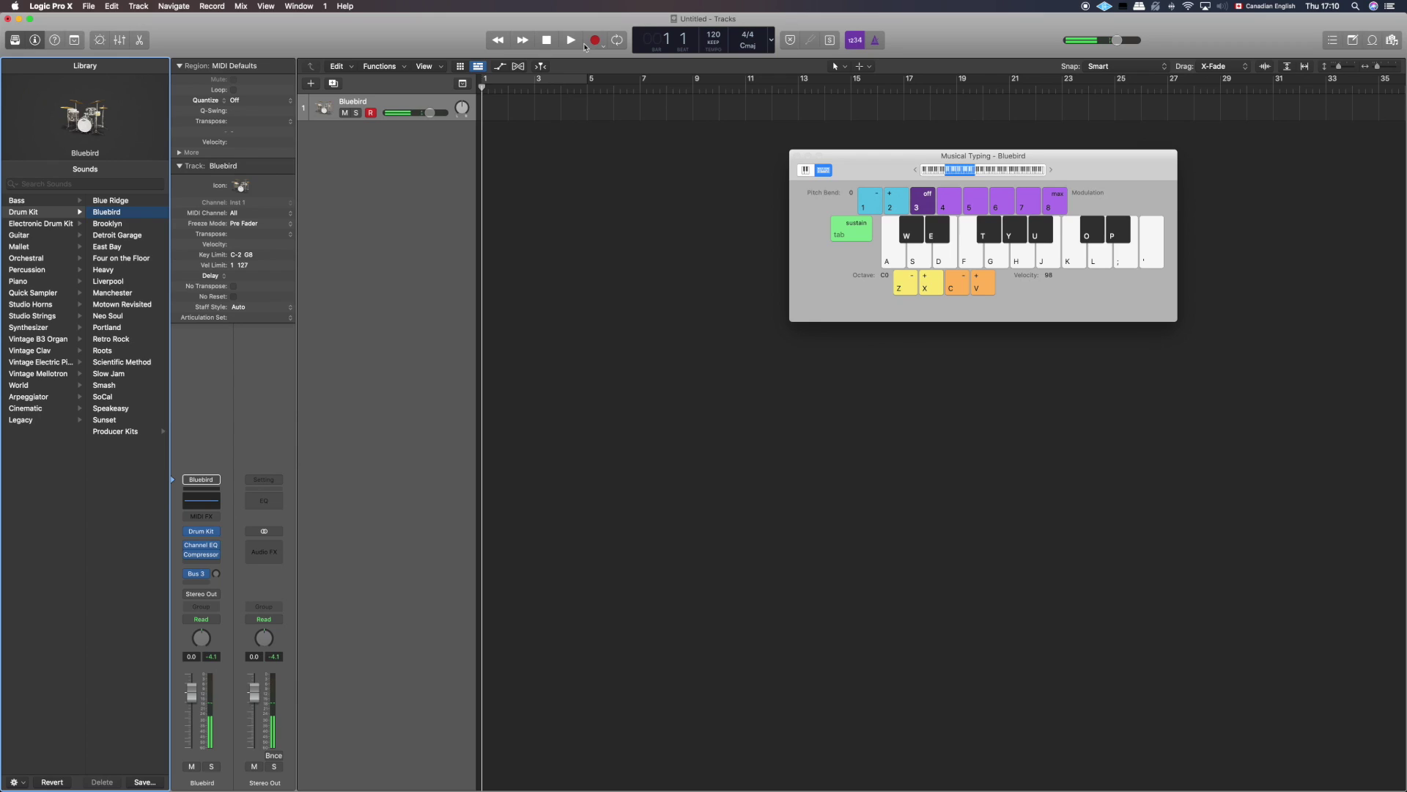
left_click(590, 40)
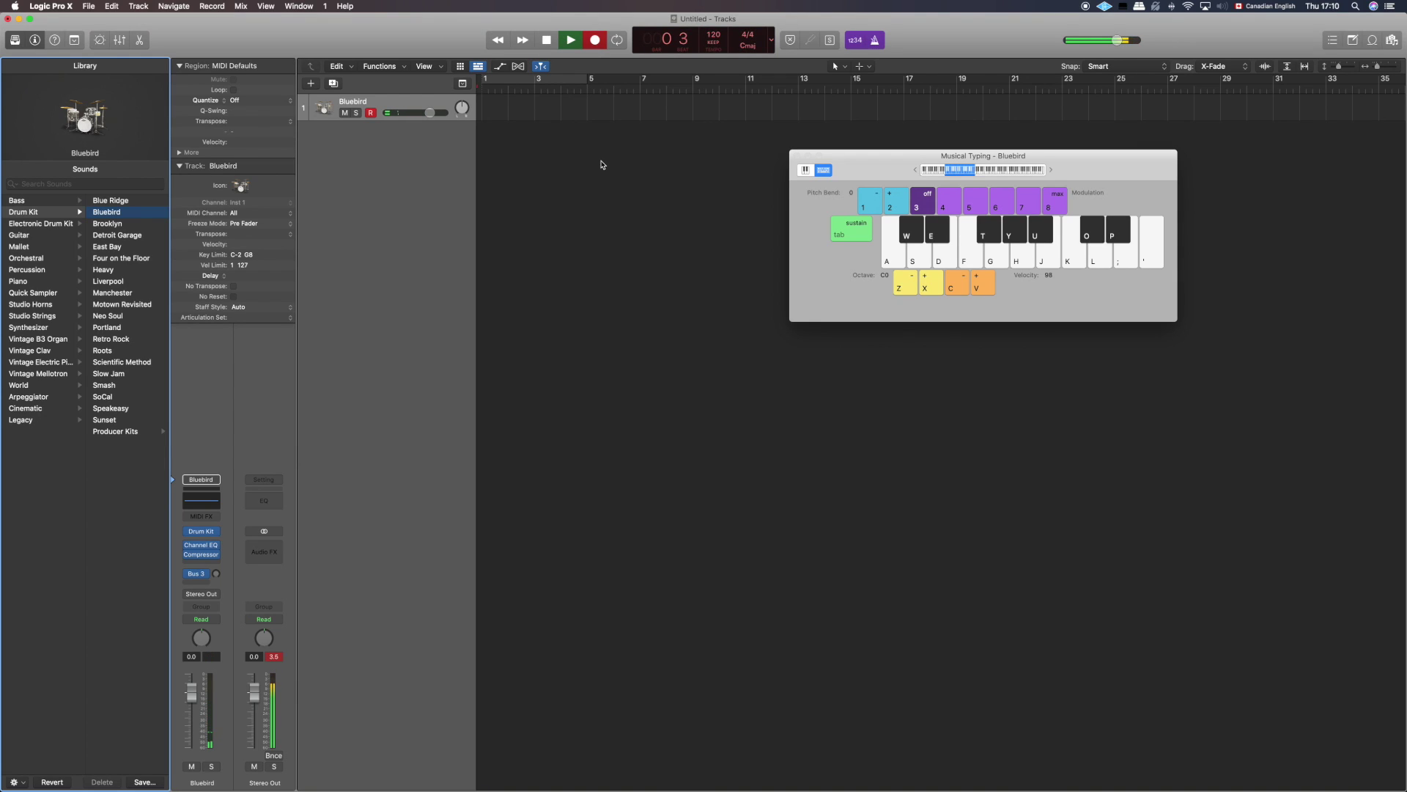
key("k")
key("k")
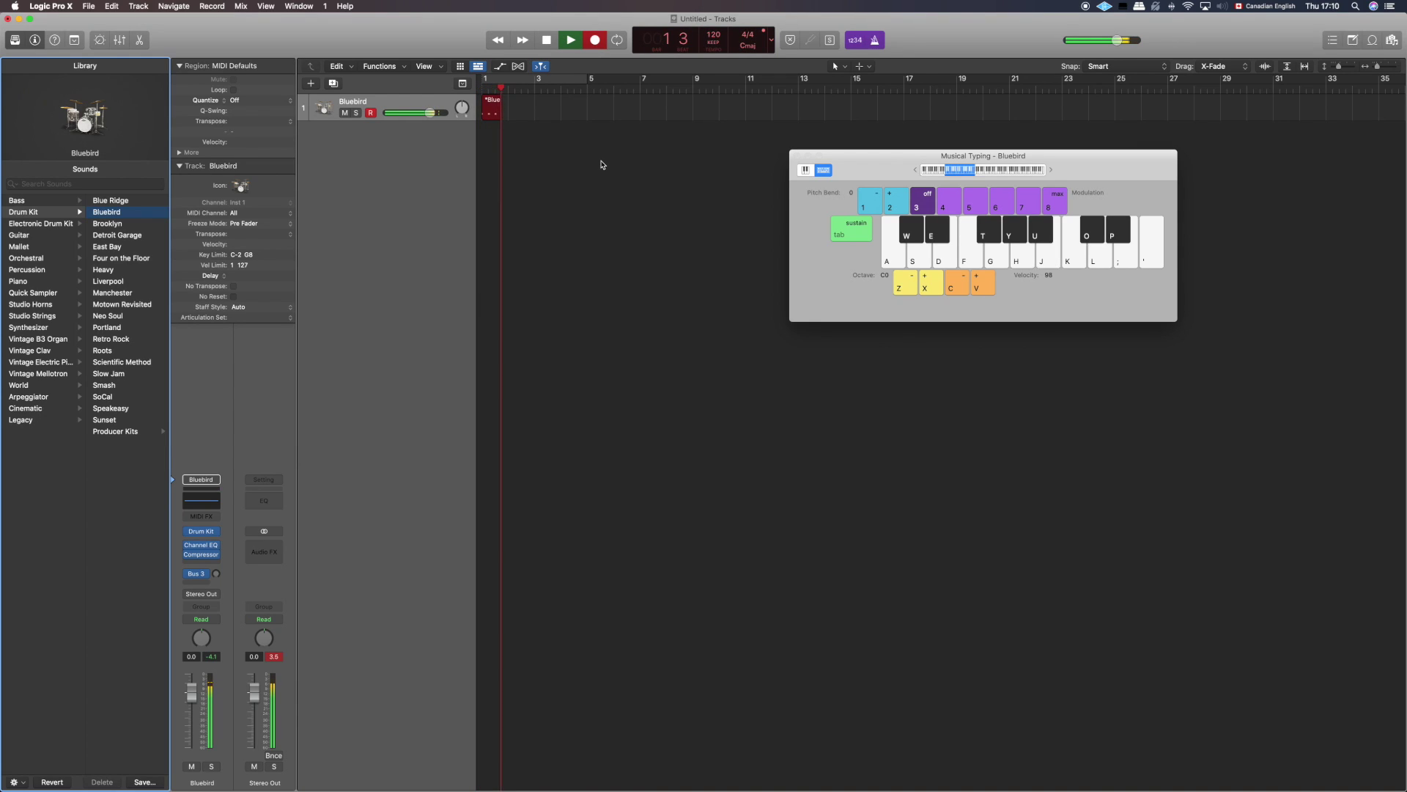
key("space")
key("super+k")
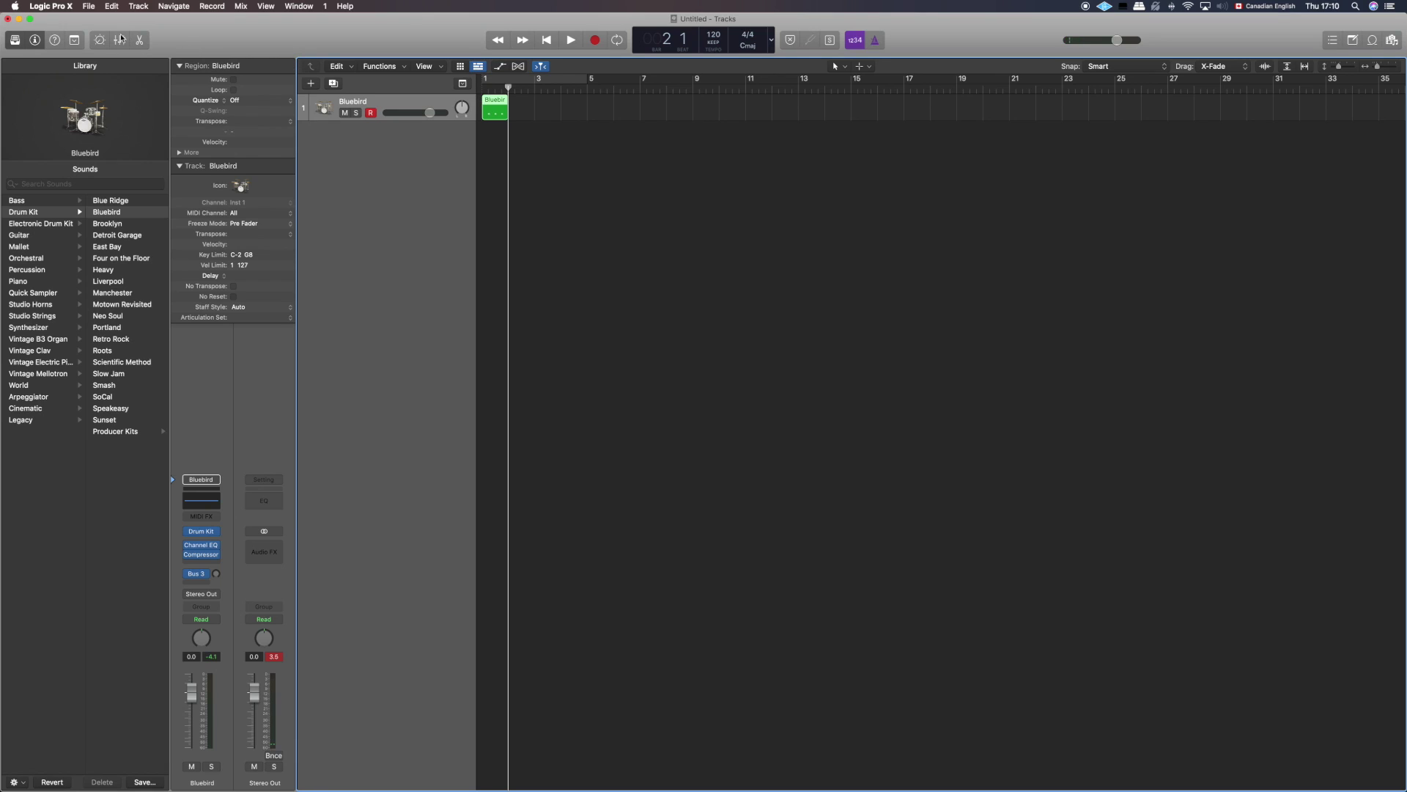
In an enlarged Piano Roll, copy the kicks to Hi-Hat Closed and onto the off-beats
left_click(142, 41)
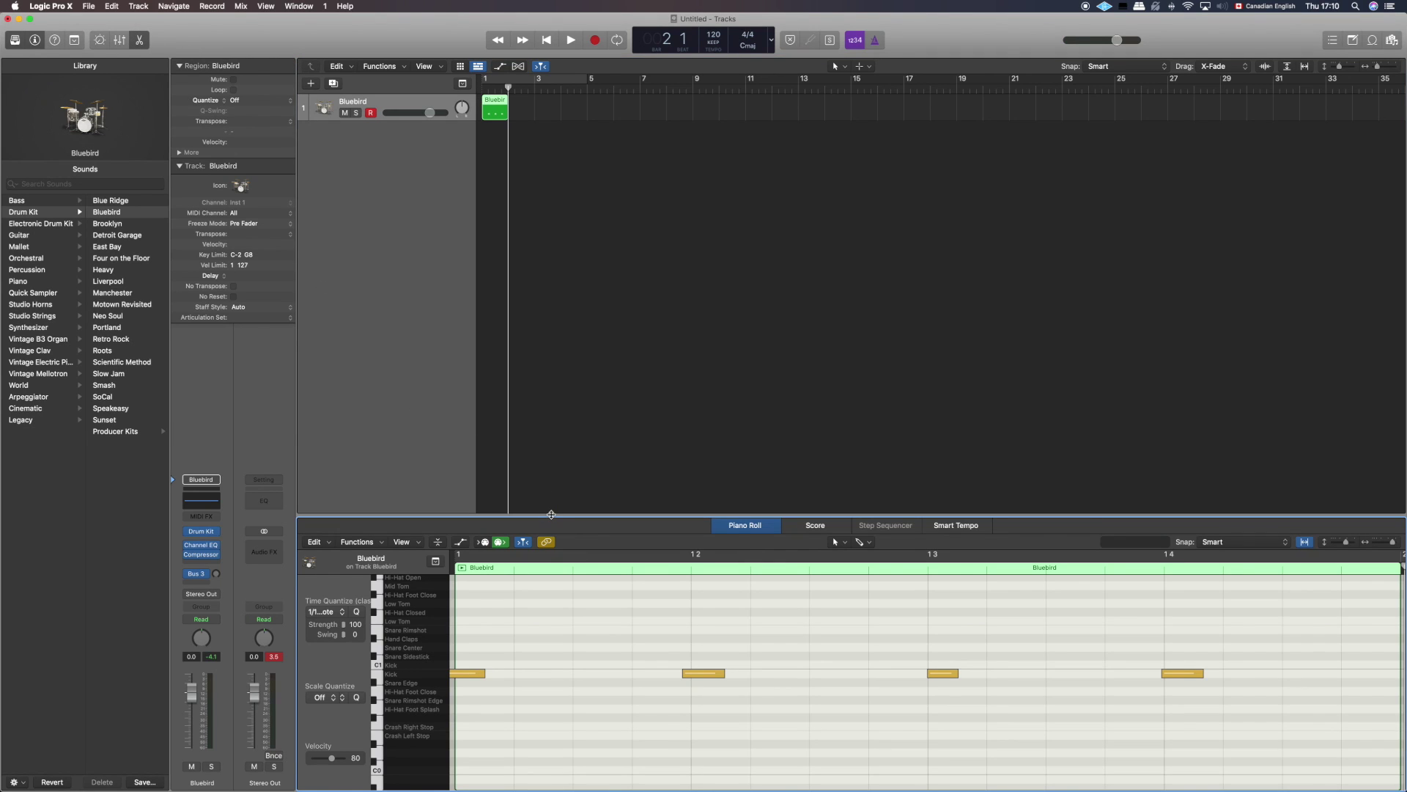
left_click_drag(551, 499, 540, 283)
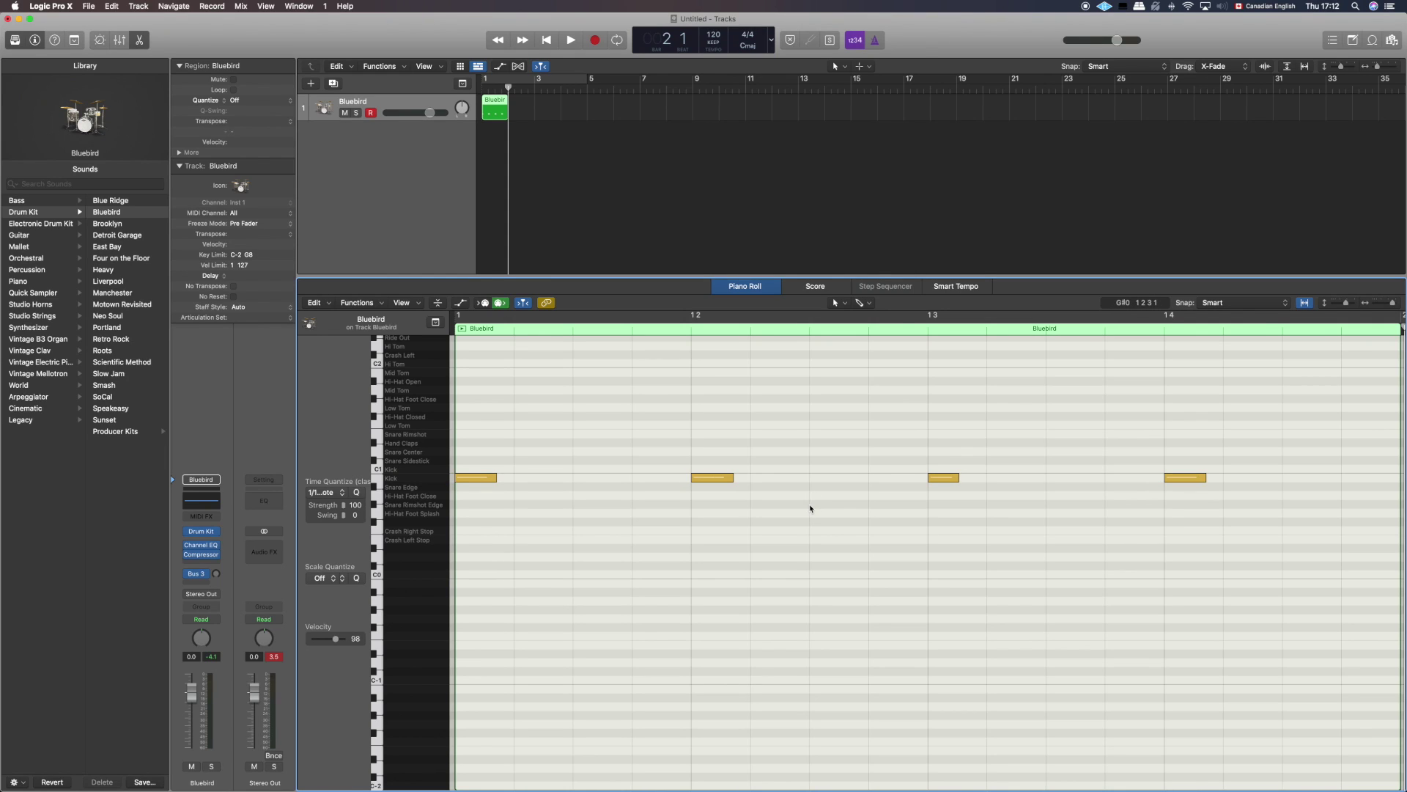
key("cmd+a")
left_click_drag(469, 478, 595, 418)
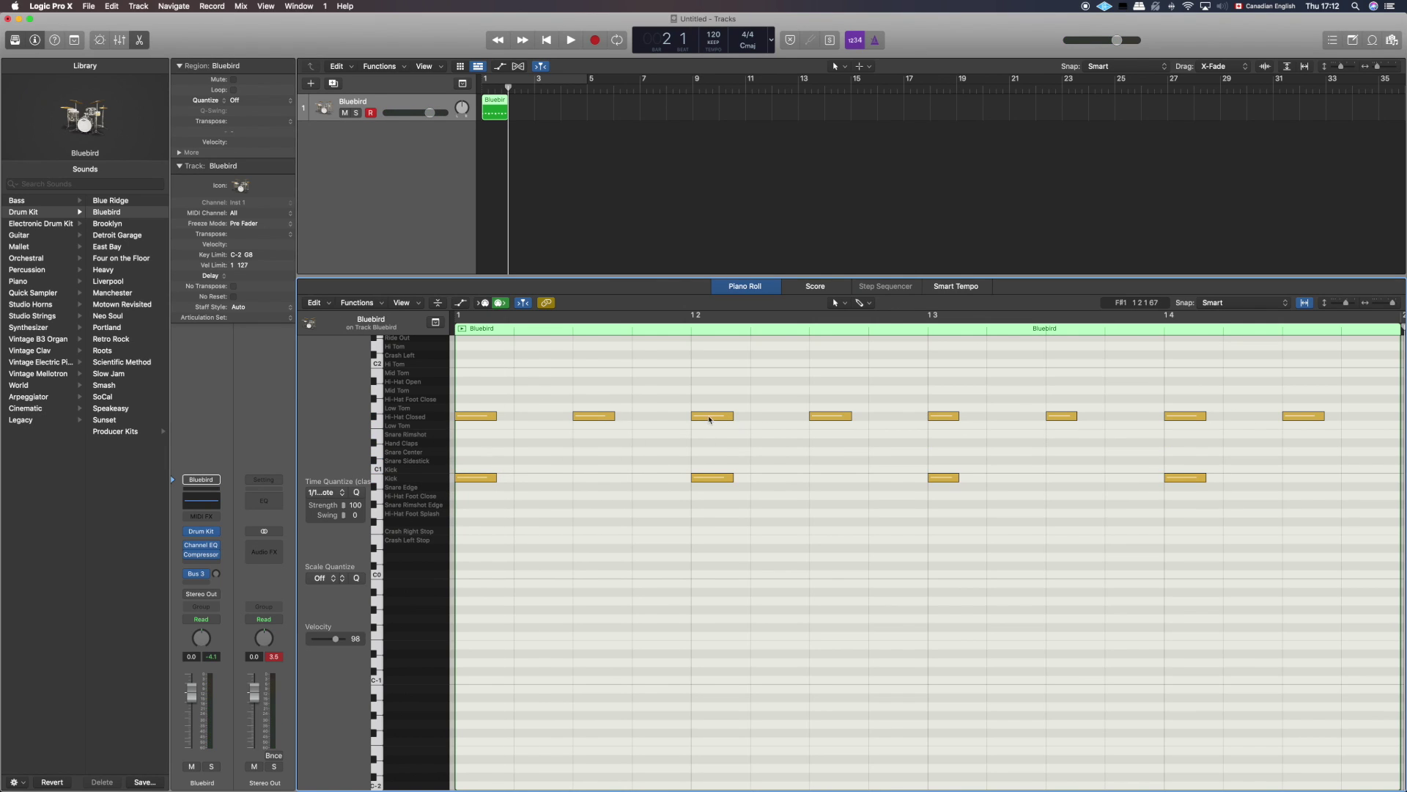
left_click_drag(707, 415, 710, 461)
Add lower-velocity side sticks on beats 2 and 4 and delete the kicks there
left_click_drag(1185, 416, 1183, 460)
left_click_drag(664, 433, 1229, 475)
left_click_drag(336, 639, 325, 638)
left_click(399, 417)
left_click(886, 489)
key("Delete")
Play back the new beat and audition a drum sound from the Bluebird kit
key("space")
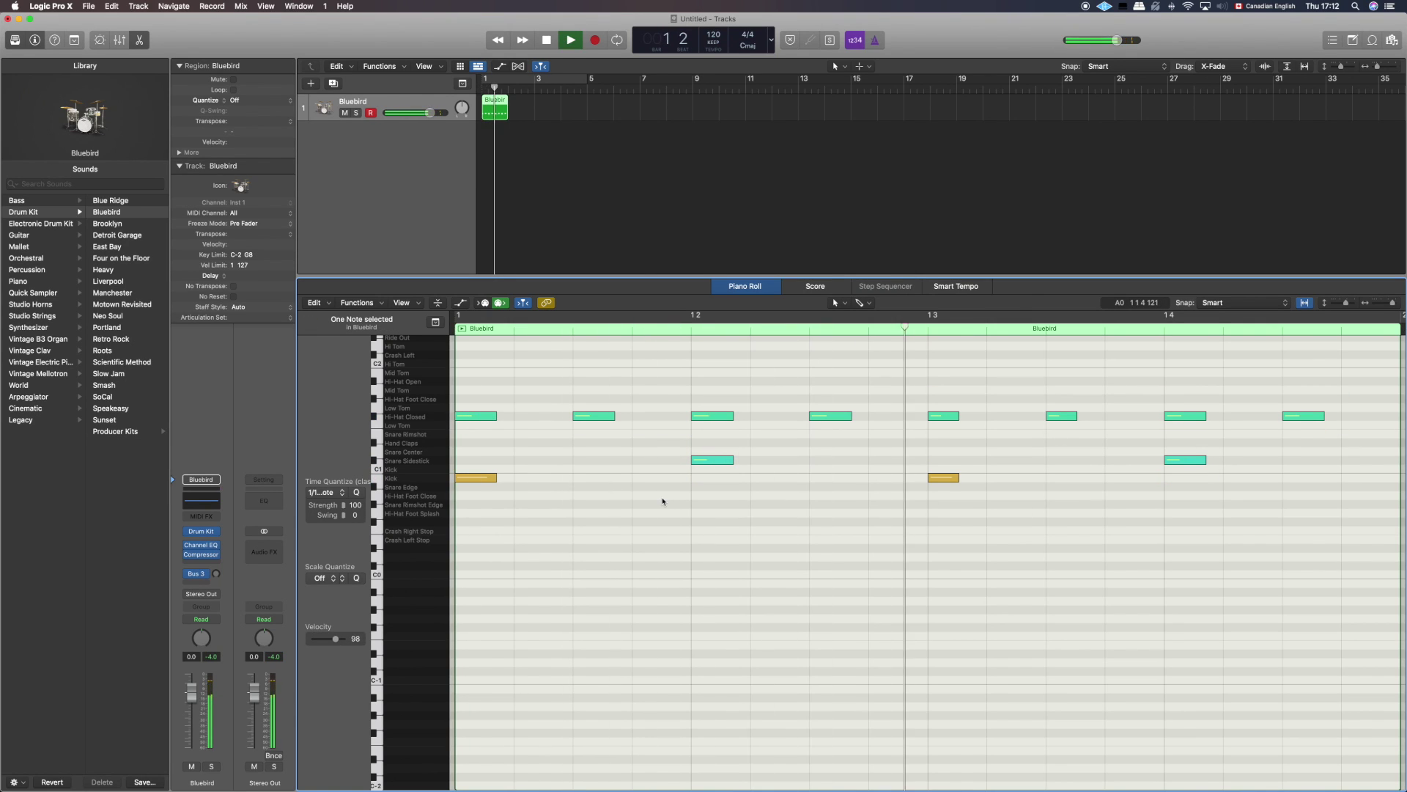
key("space")
scroll(762, 519, "up", 5)
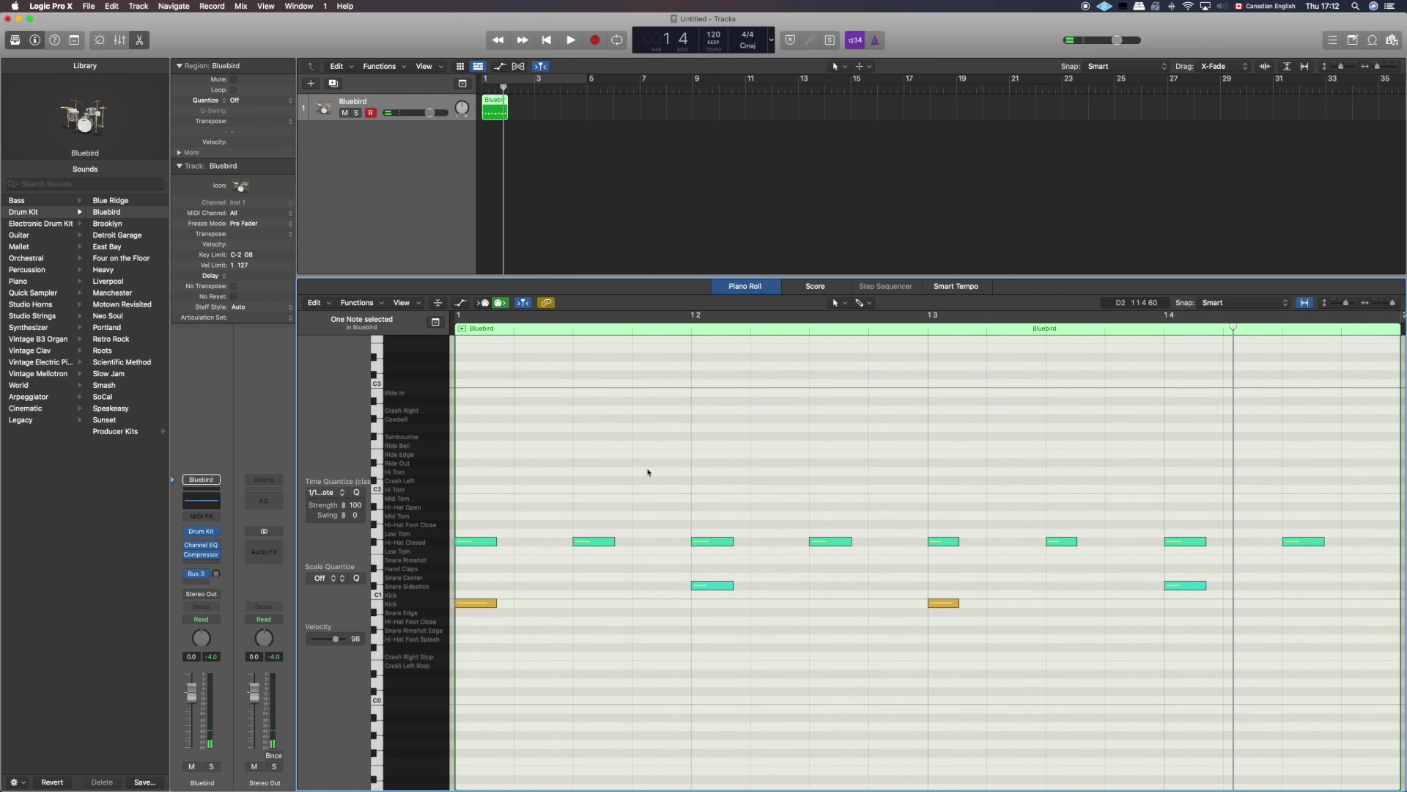
left_click_drag(578, 278, 576, 216)
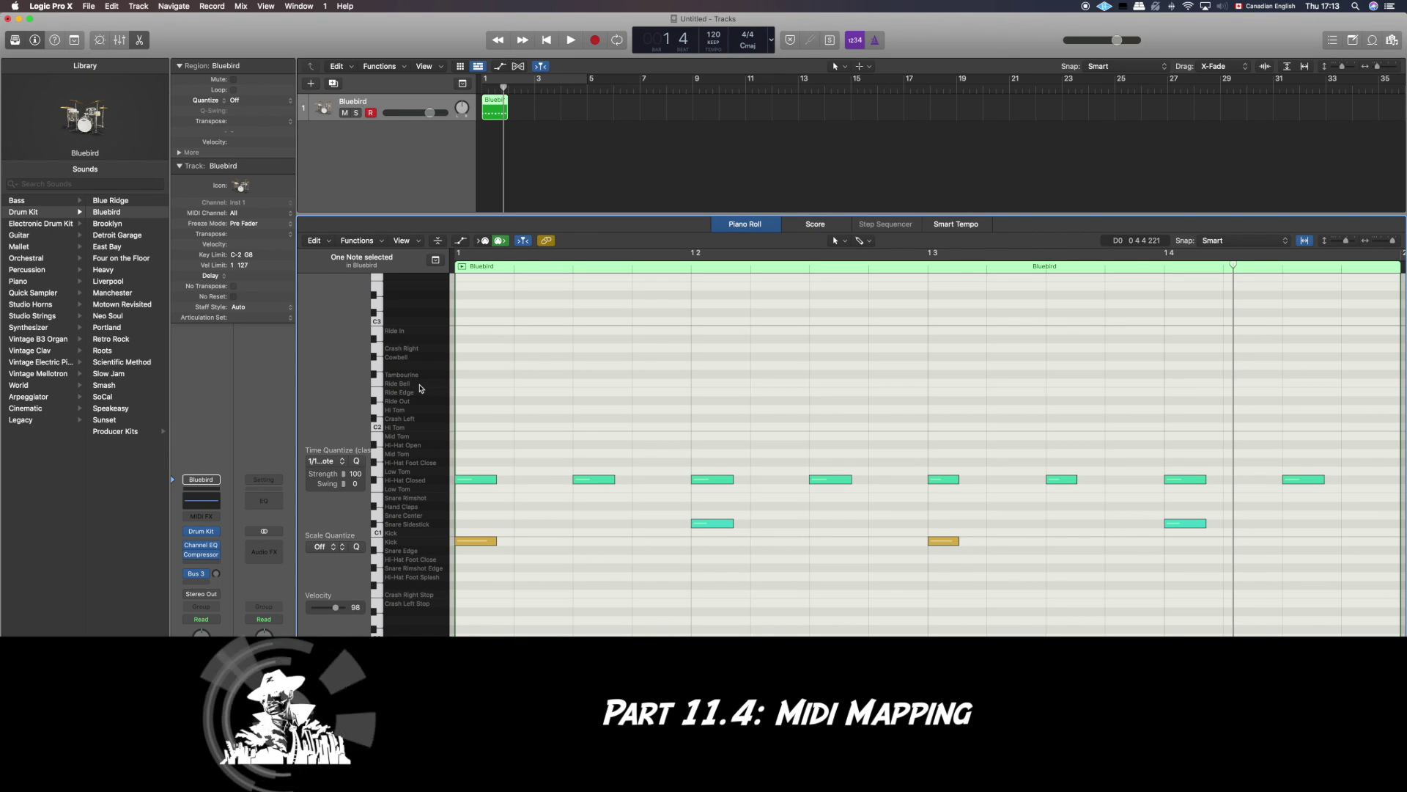
left_click(376, 321)
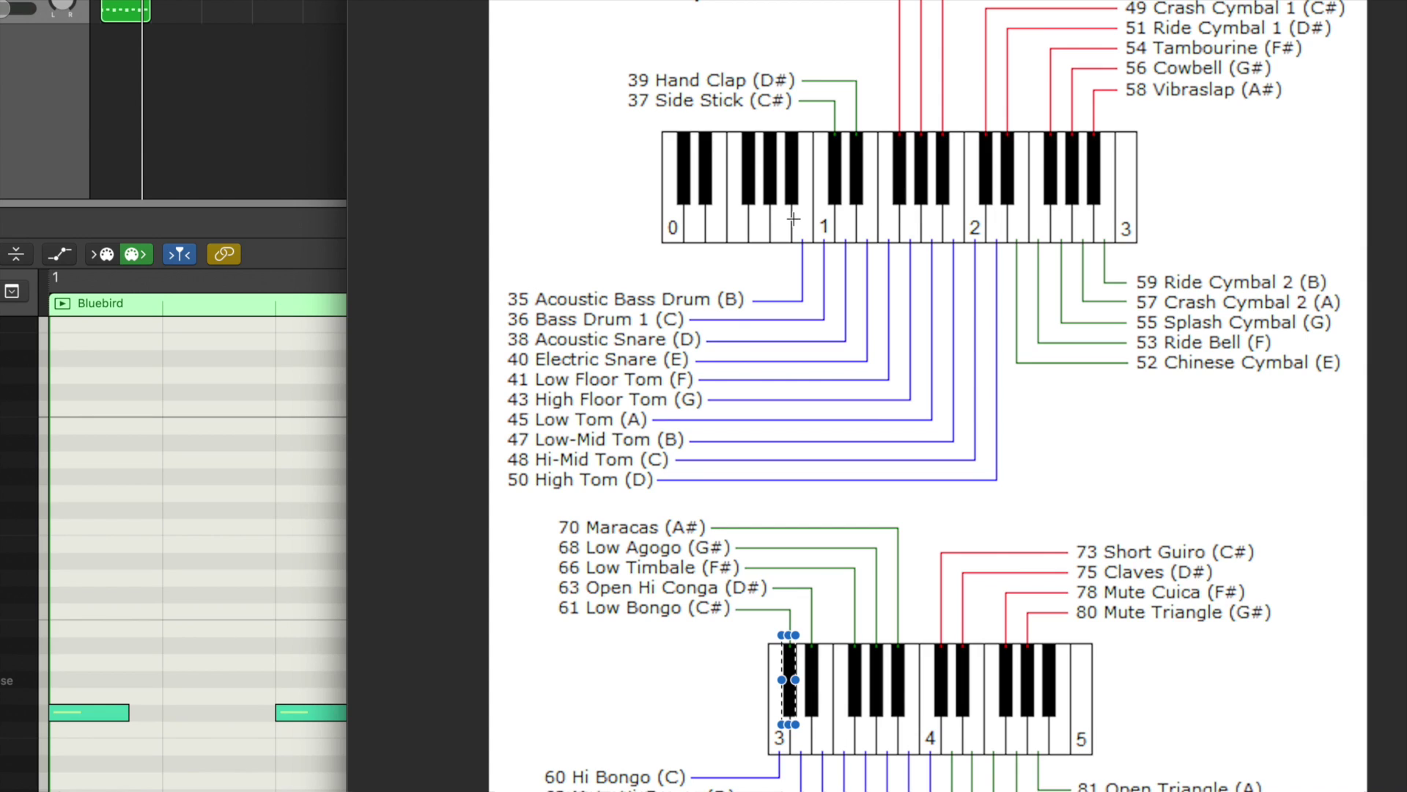
Box the octave 1 label, 36 Bass Drum 1, and the Open Hi Conga and Low Bongo entries on the drum map
left_click_drag(815, 206, 840, 242)
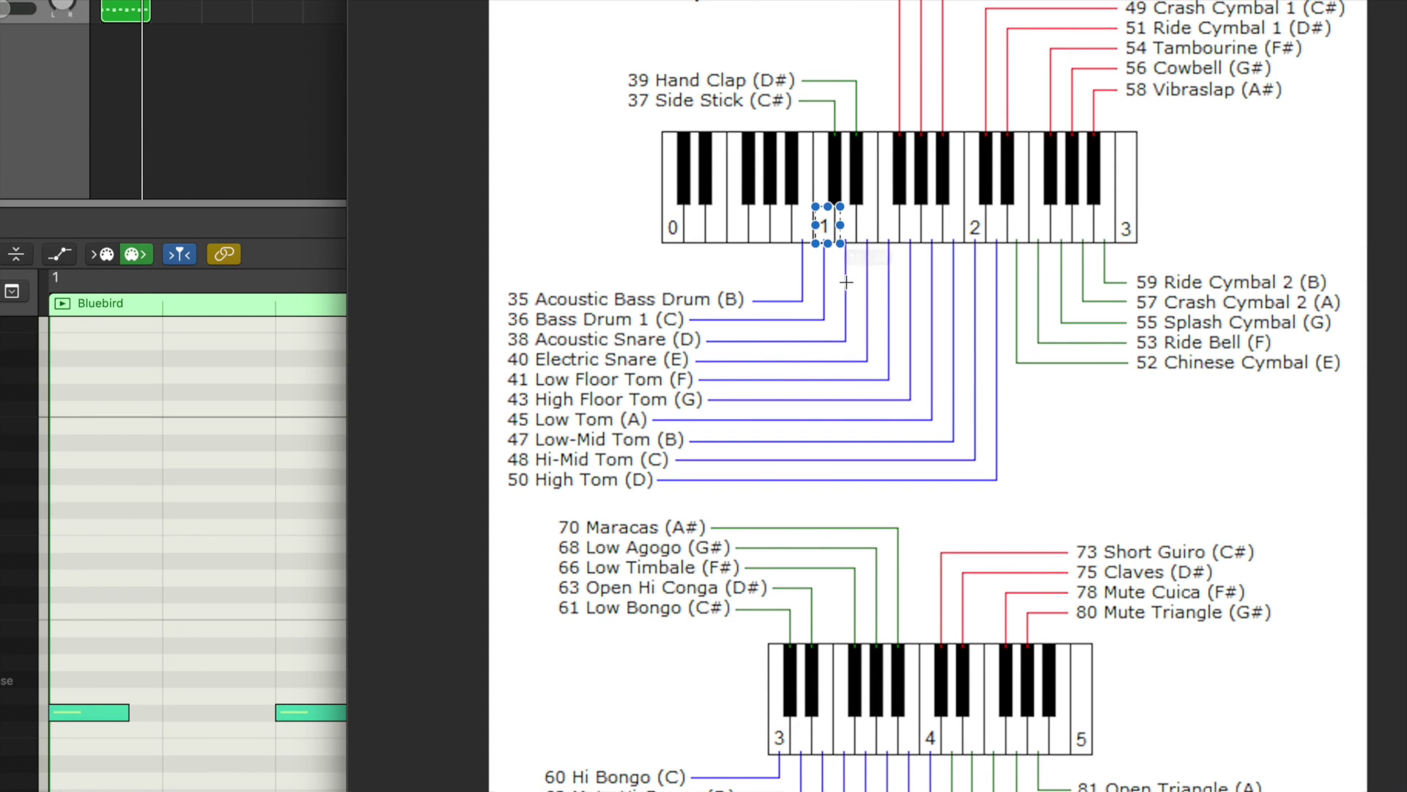
left_click_drag(713, 331, 508, 309)
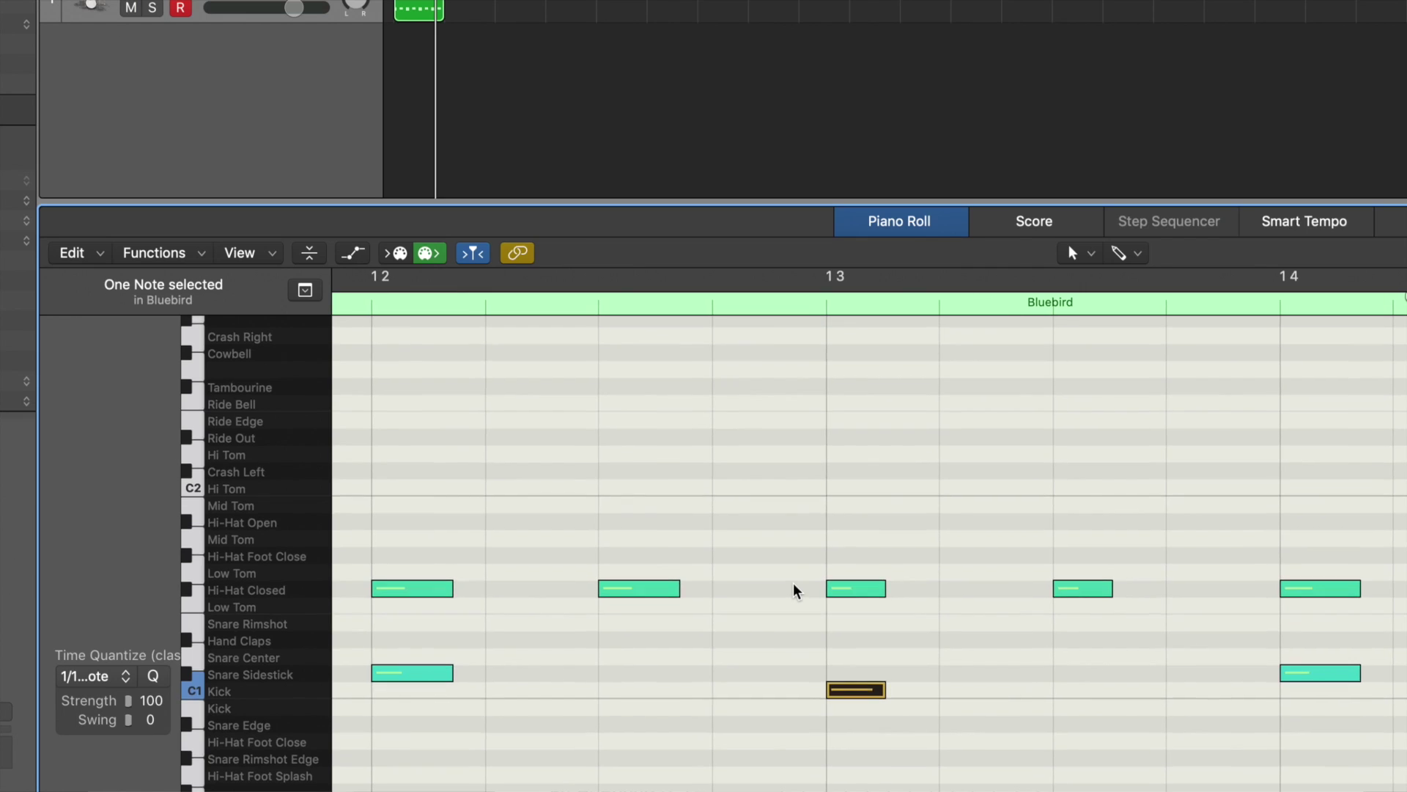
scroll(794, 587, "left", 6)
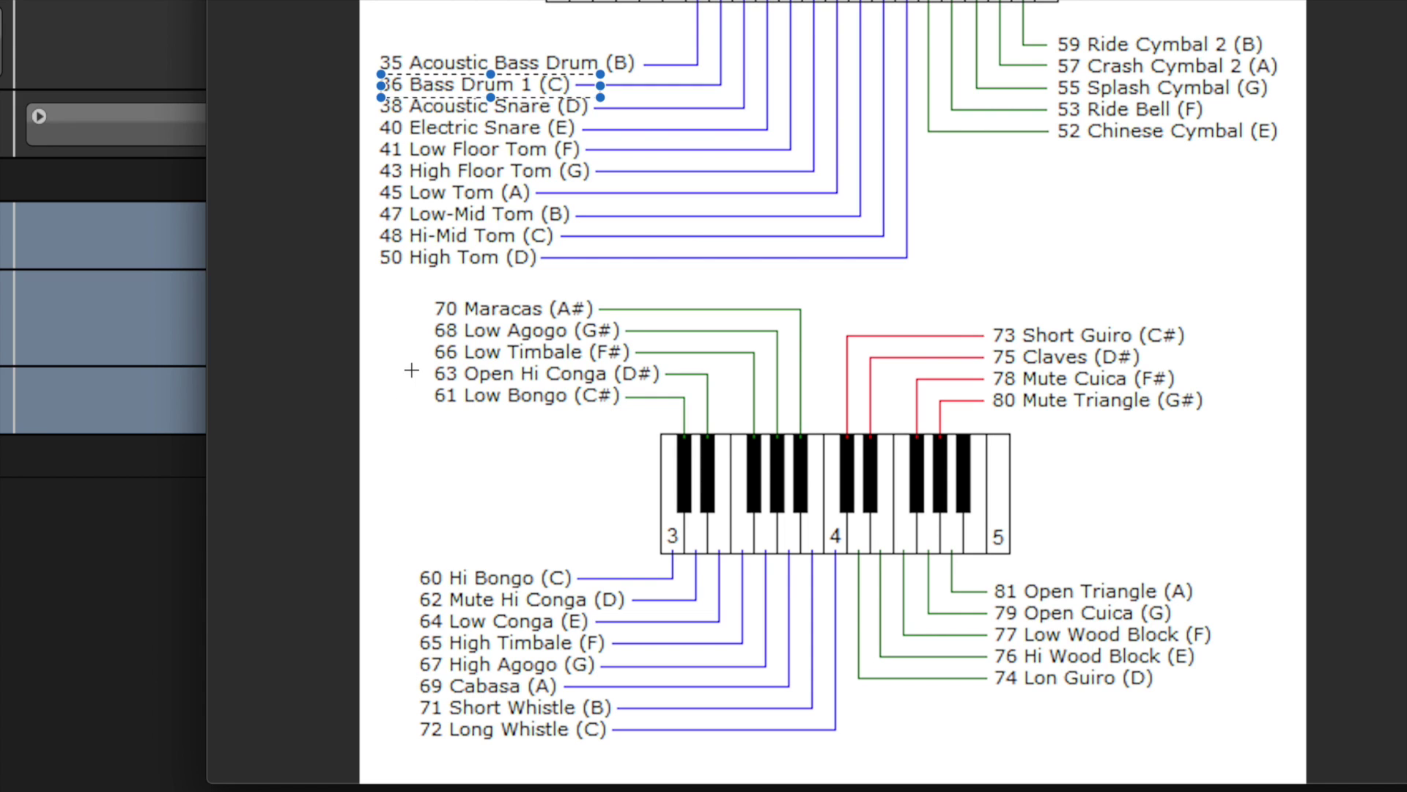
left_click_drag(413, 373, 622, 412)
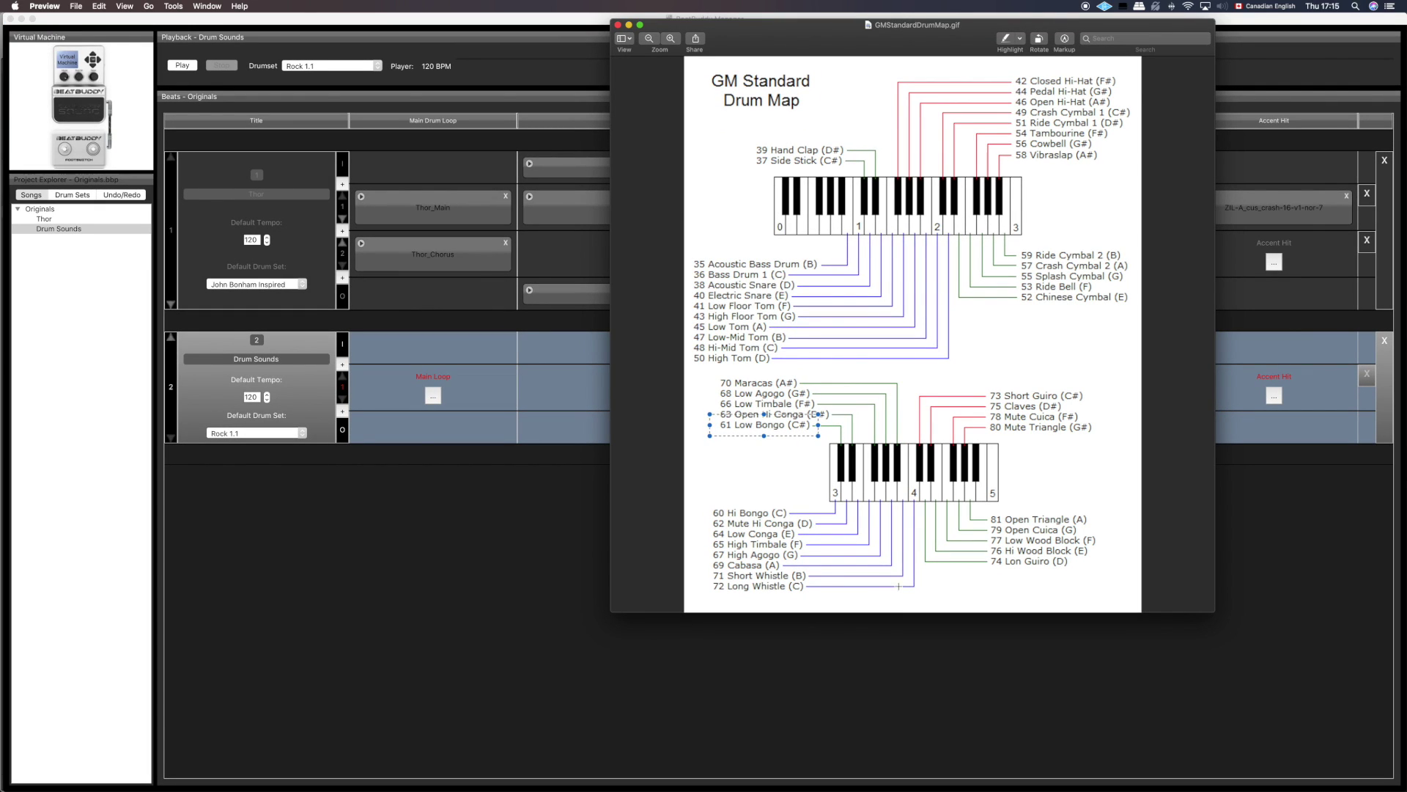
Copy hi-hat notes up to C#3 (MIDI 61) as two soft off-beat bongo notes, then deselect them
mouse_move(599, 787)
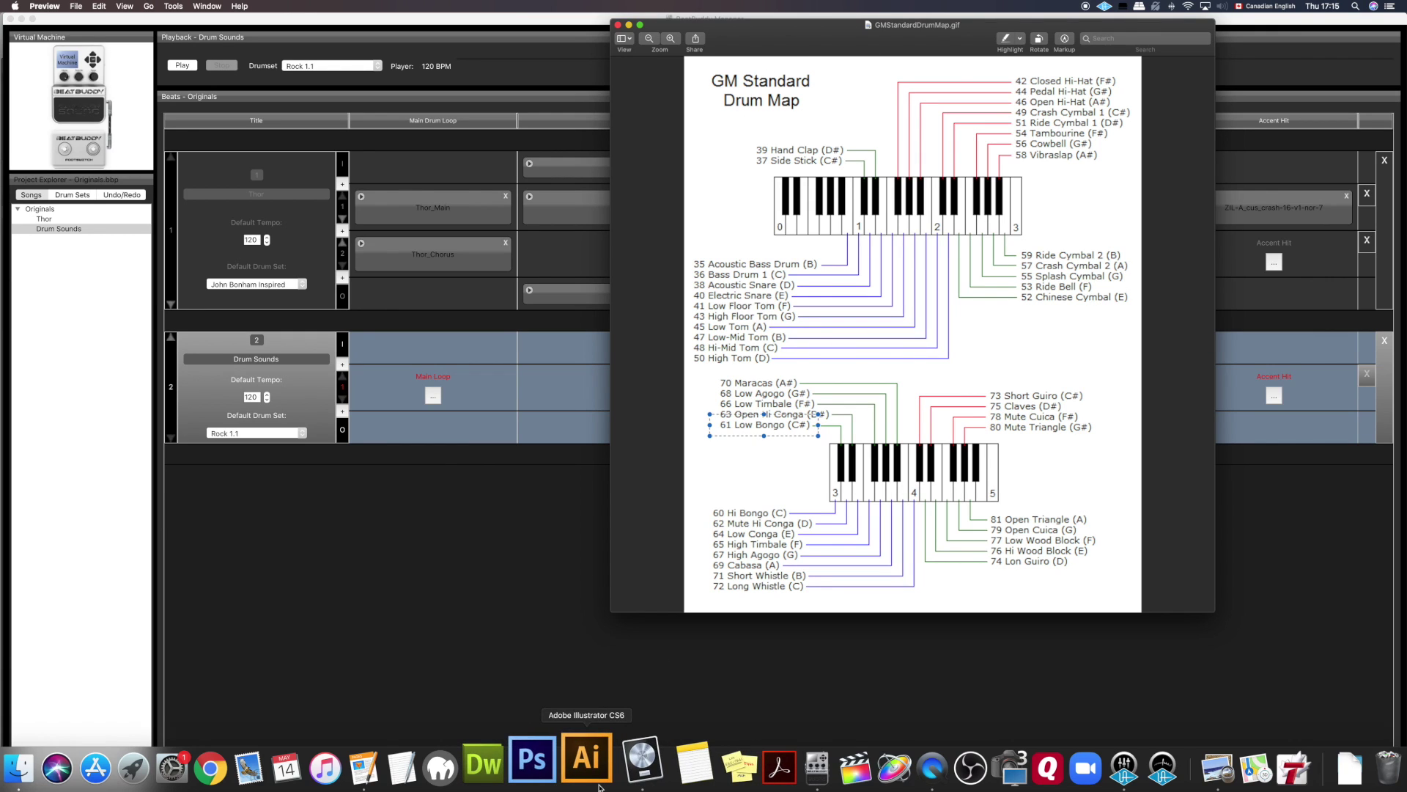
left_click(642, 765)
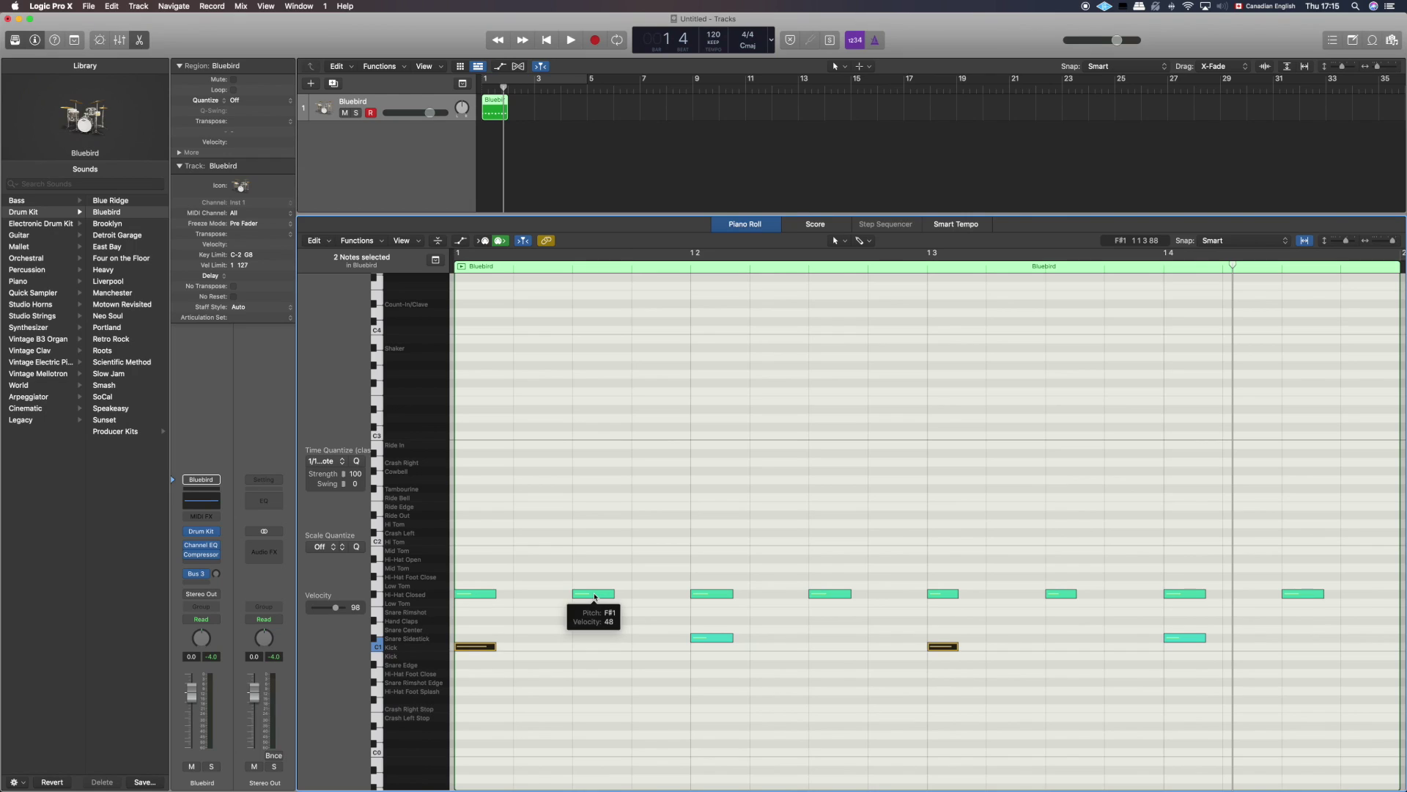
left_click_drag(594, 598, 831, 431)
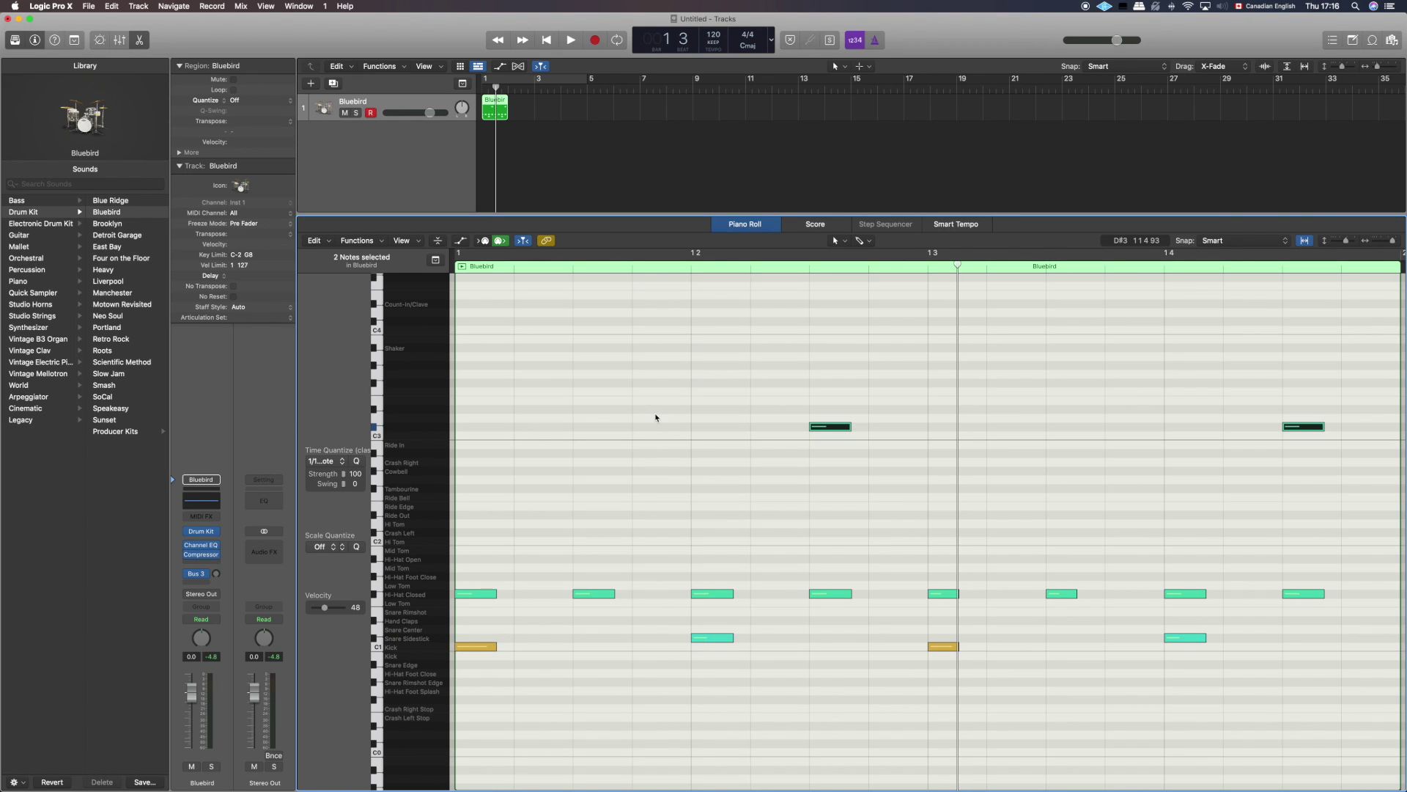
left_click(594, 379)
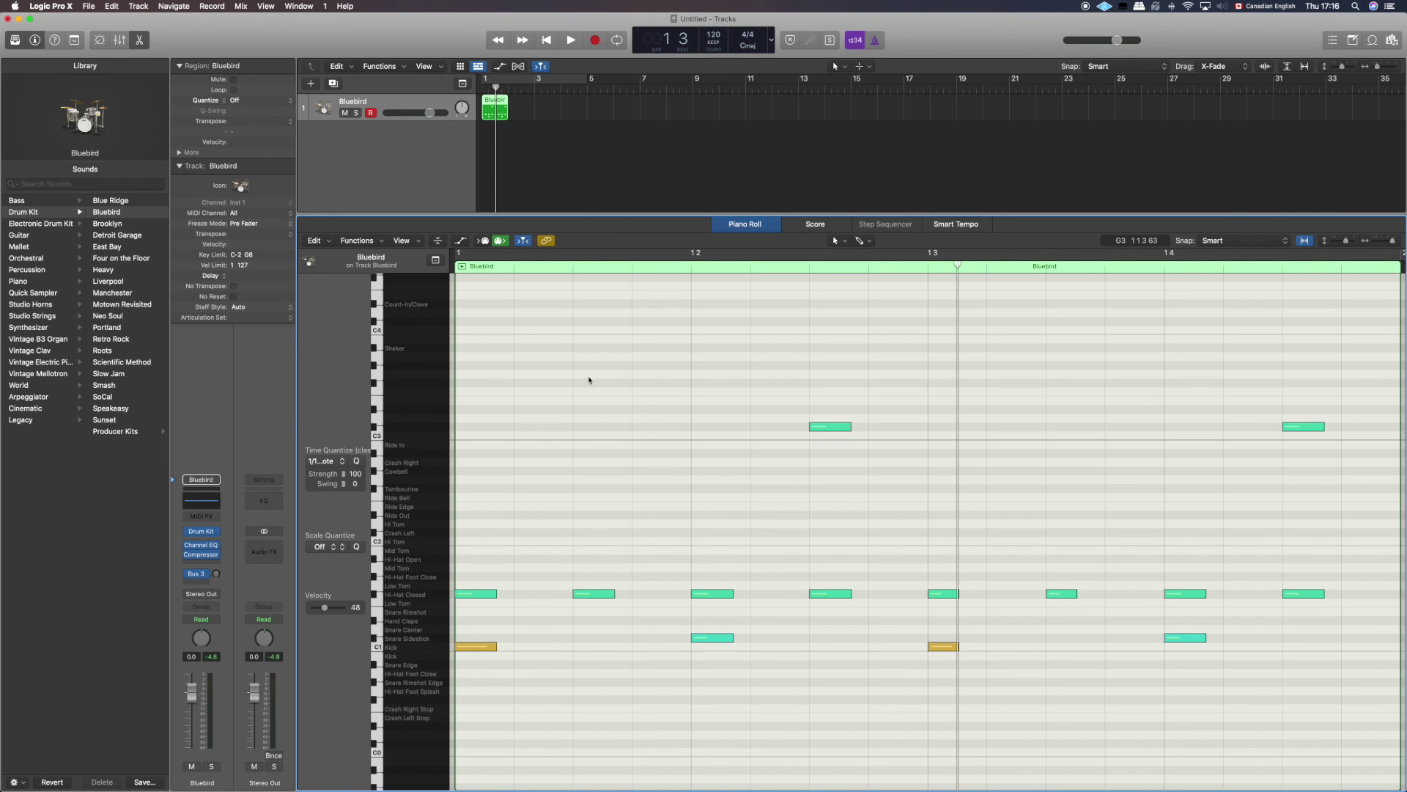
left_click(85, 6)
Export the region as MIDI file DrumTrials_Main into Songs › Drum Trials
mouse_move(153, 242)
left_click(257, 305)
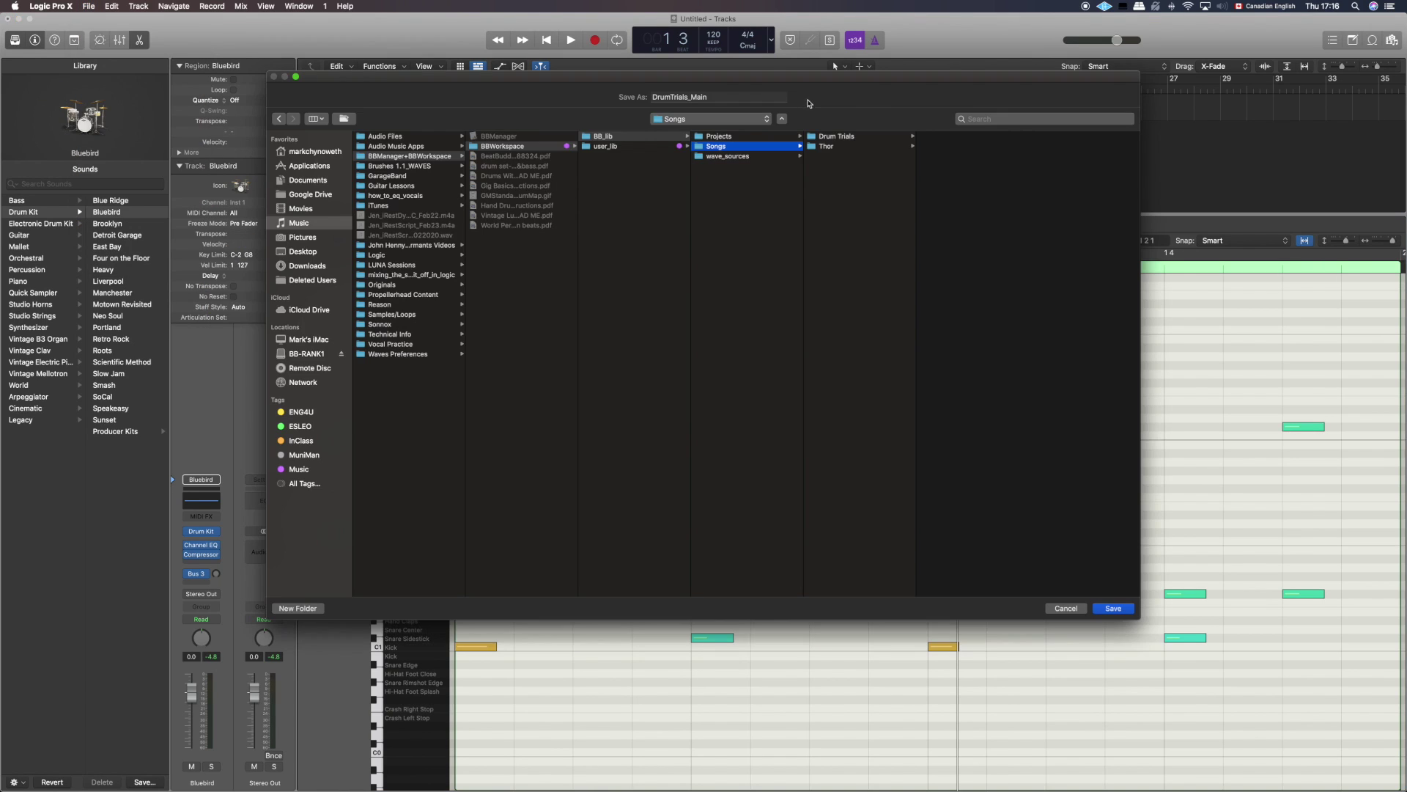
left_click(835, 136)
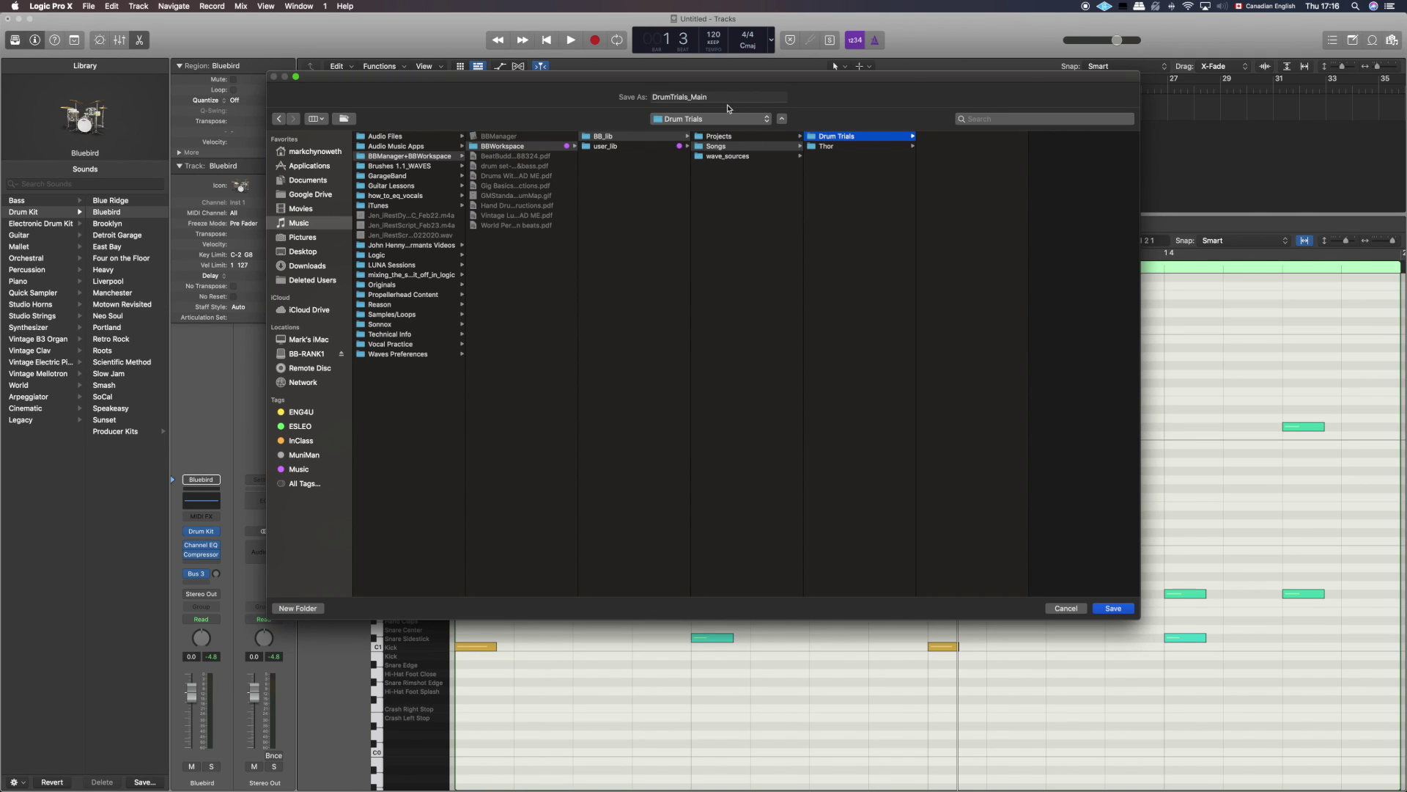
double_click(718, 97)
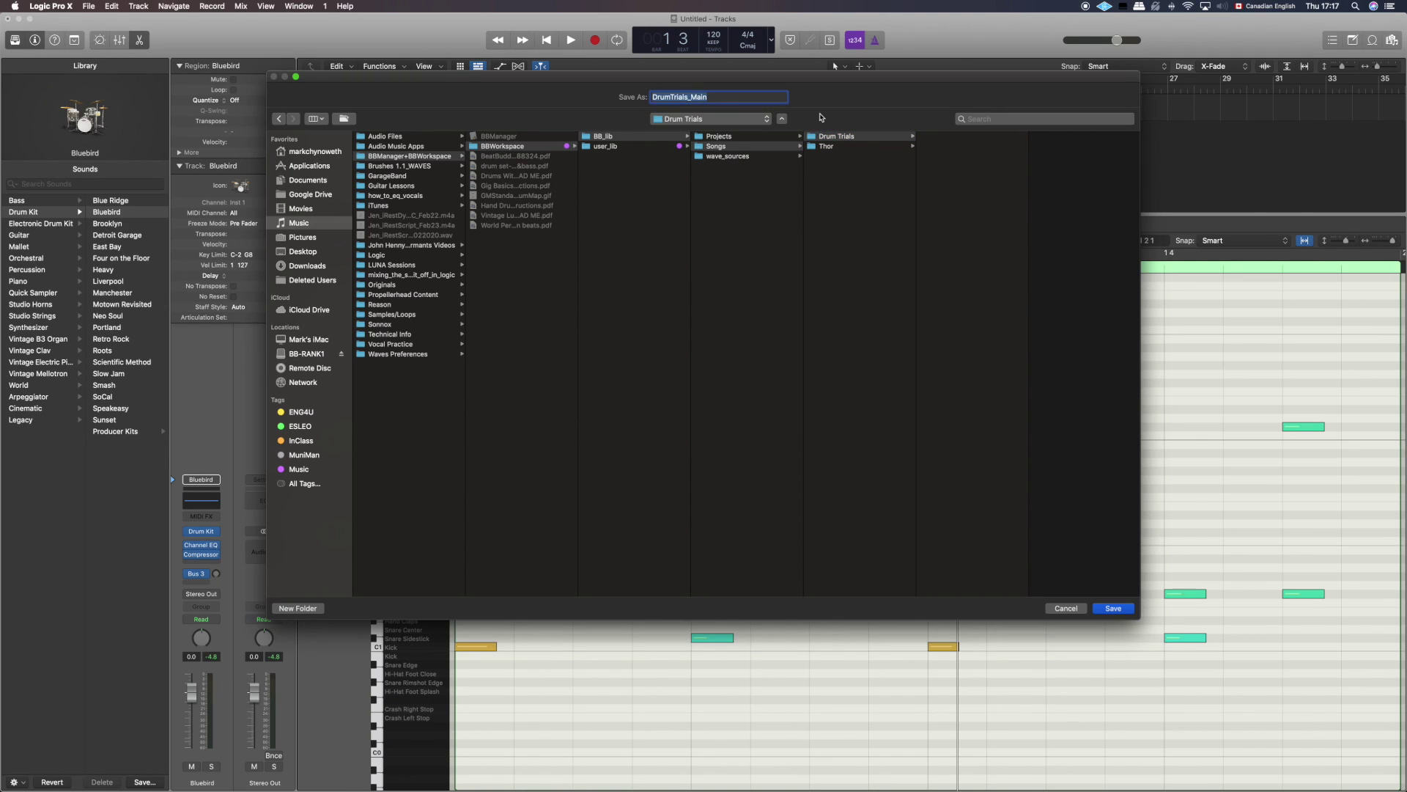
left_click(1120, 609)
Load DrumTrials_Main.mid as the Drum Sounds song's main loop and play the song
mouse_move(542, 776)
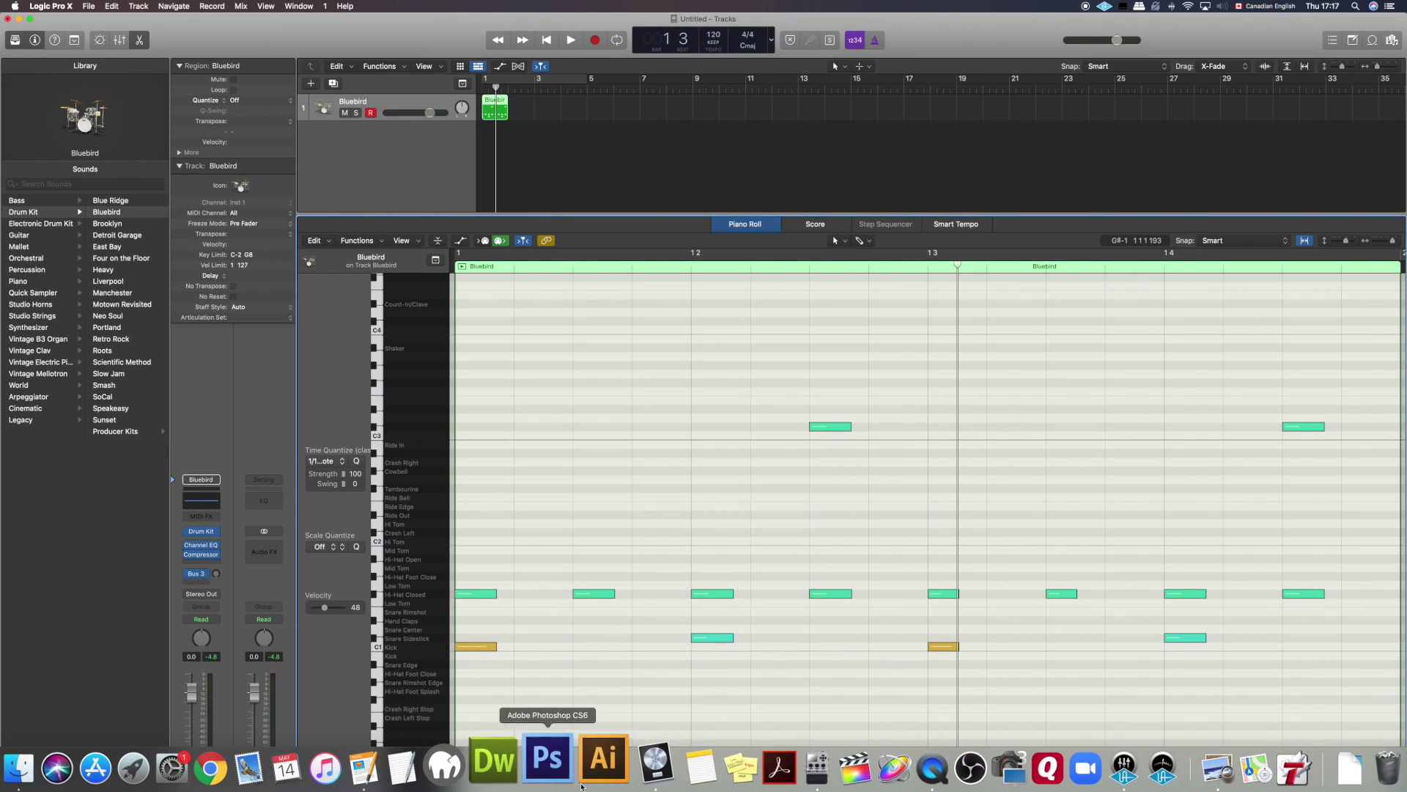
left_click(783, 762)
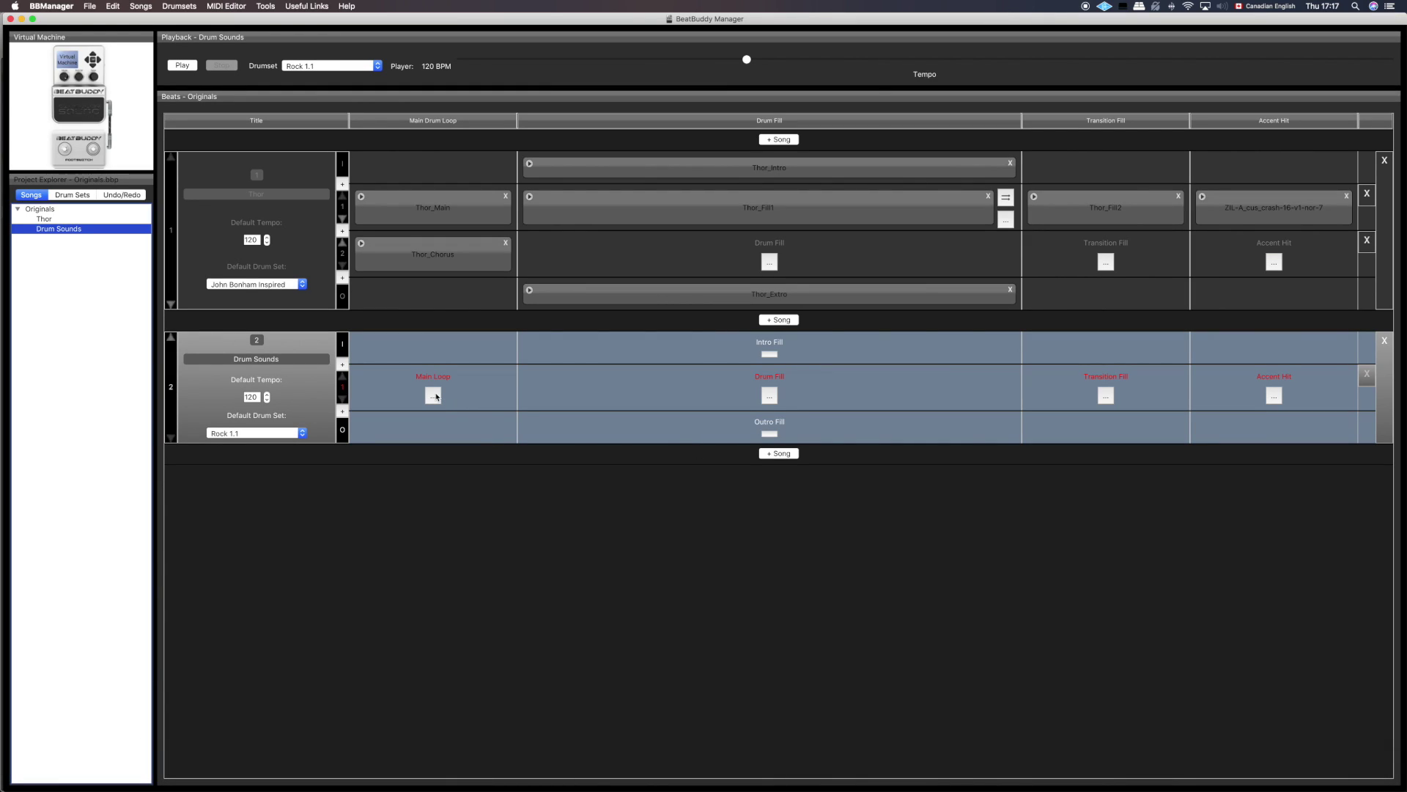
left_click(607, 398)
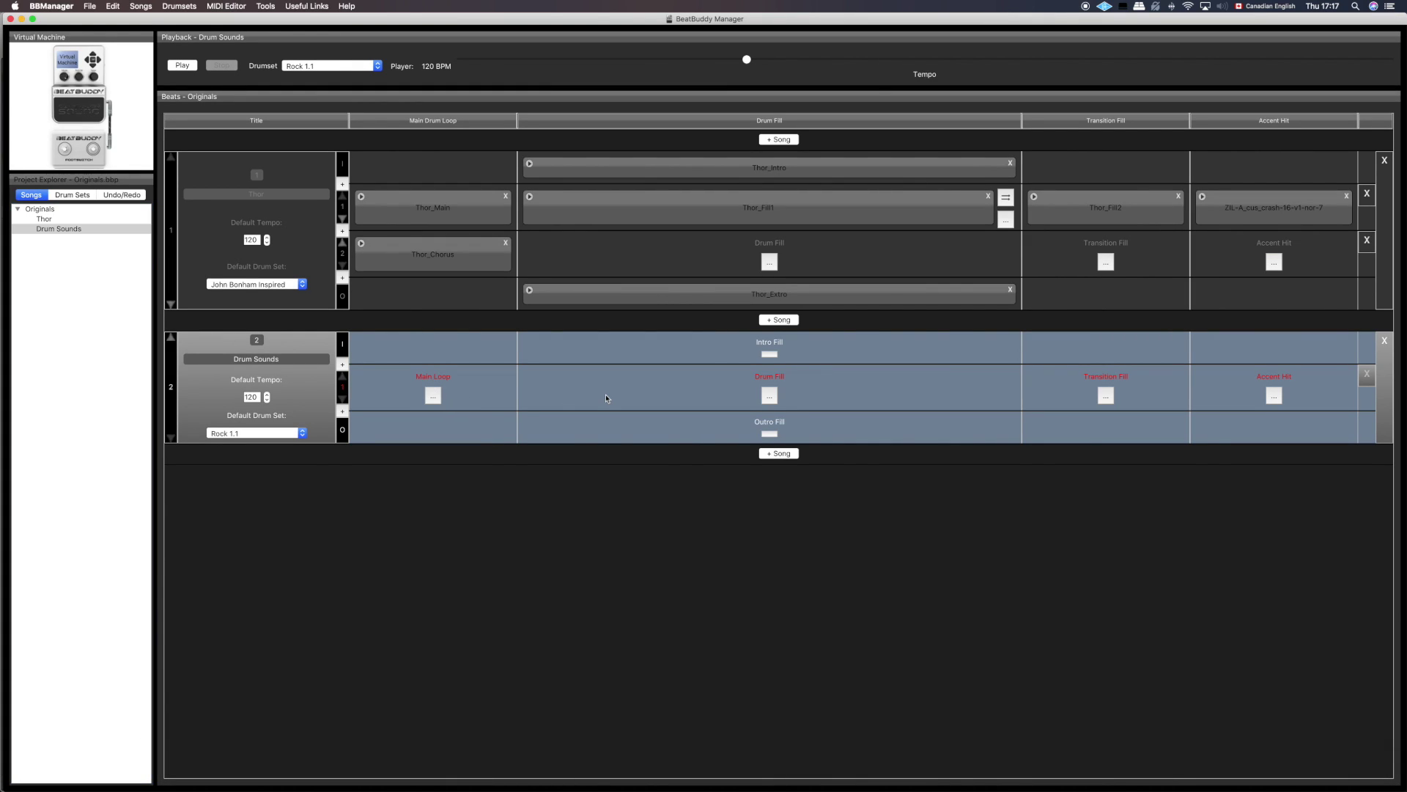
left_click(432, 396)
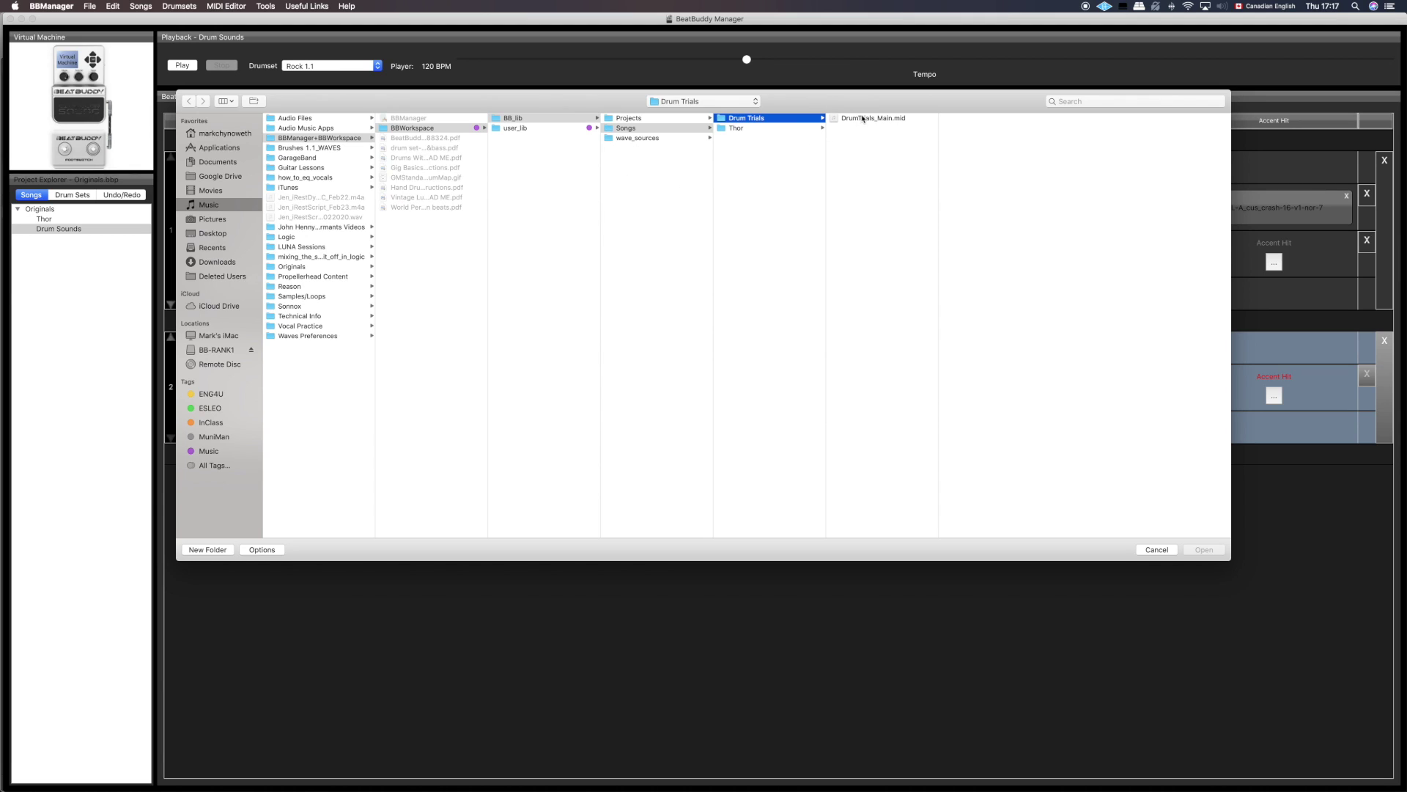
left_click(863, 119)
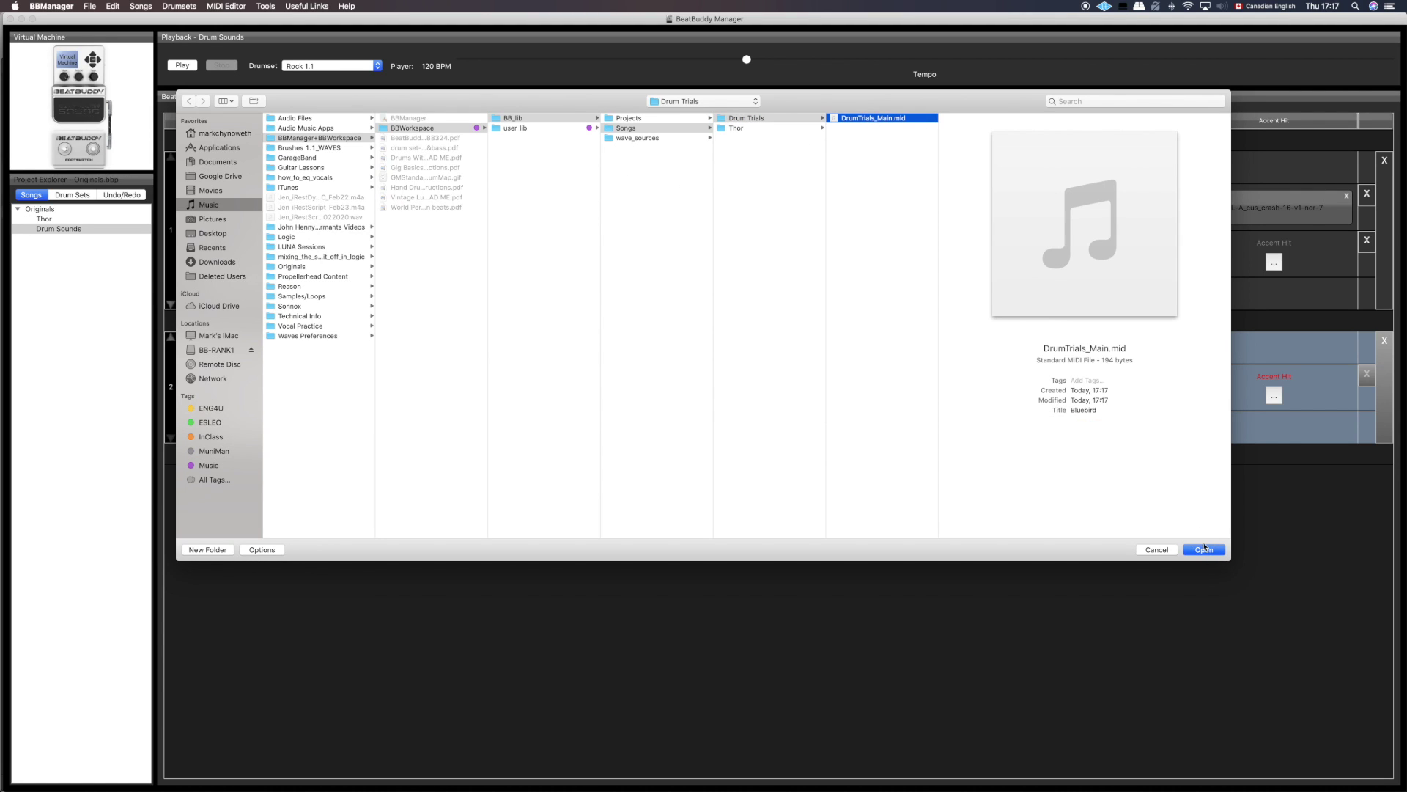
left_click(1205, 549)
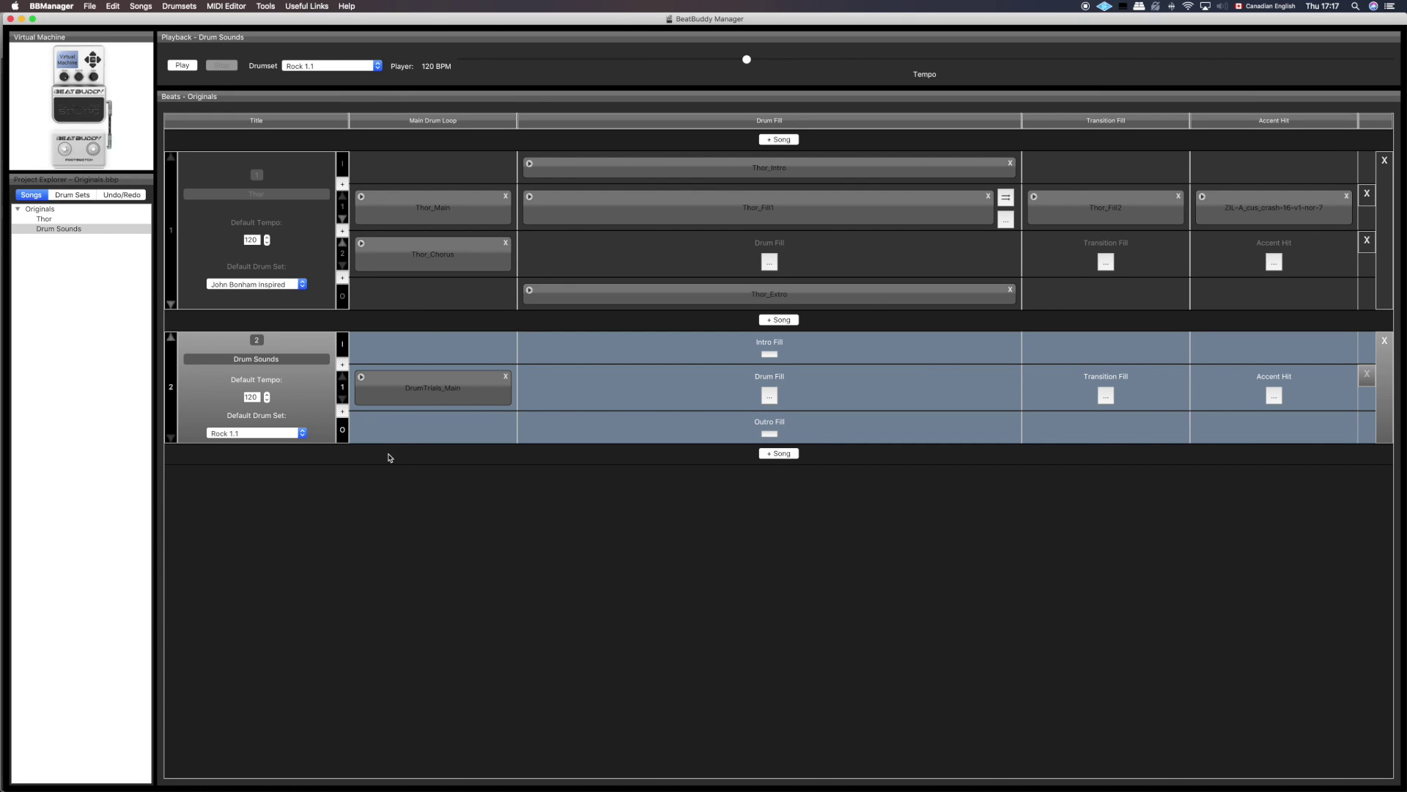
left_click(361, 377)
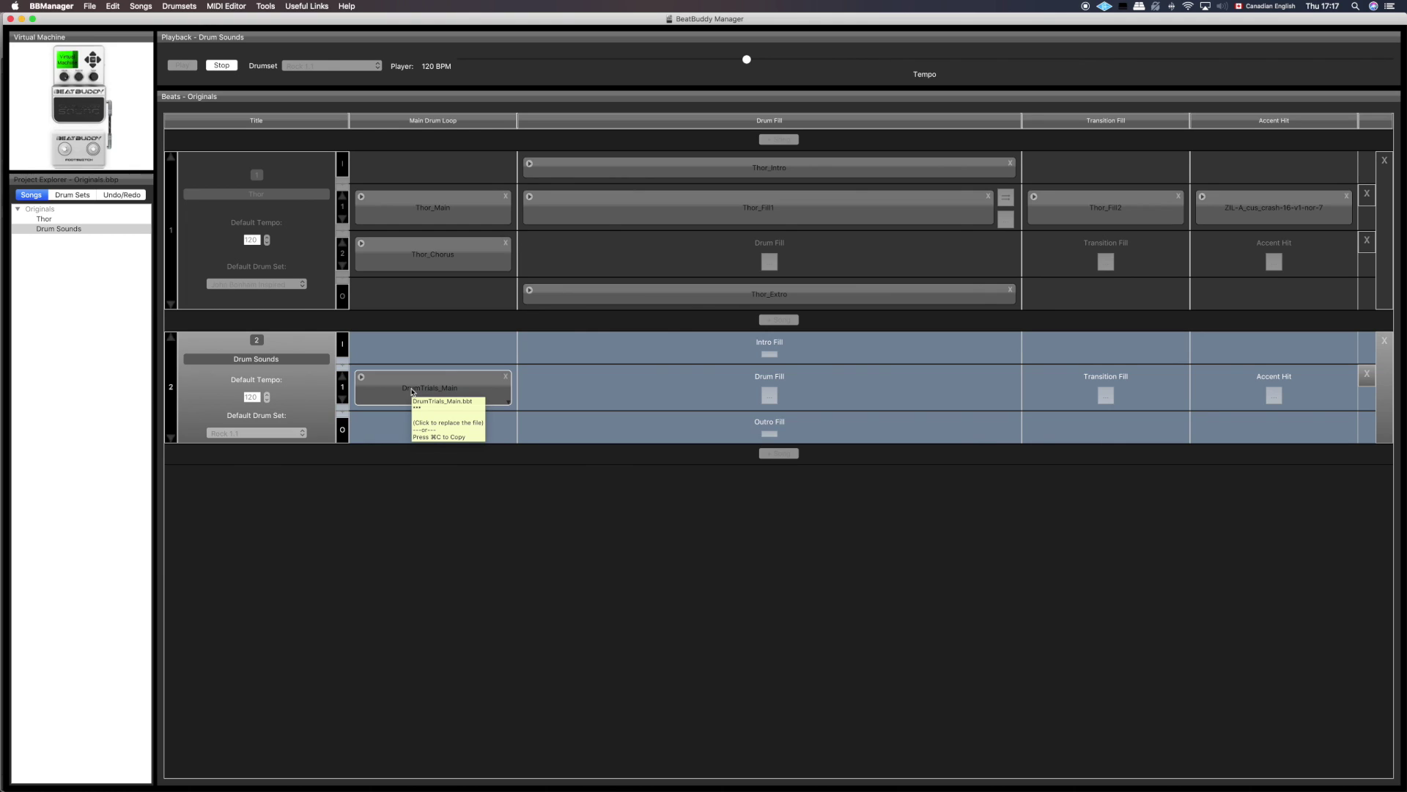